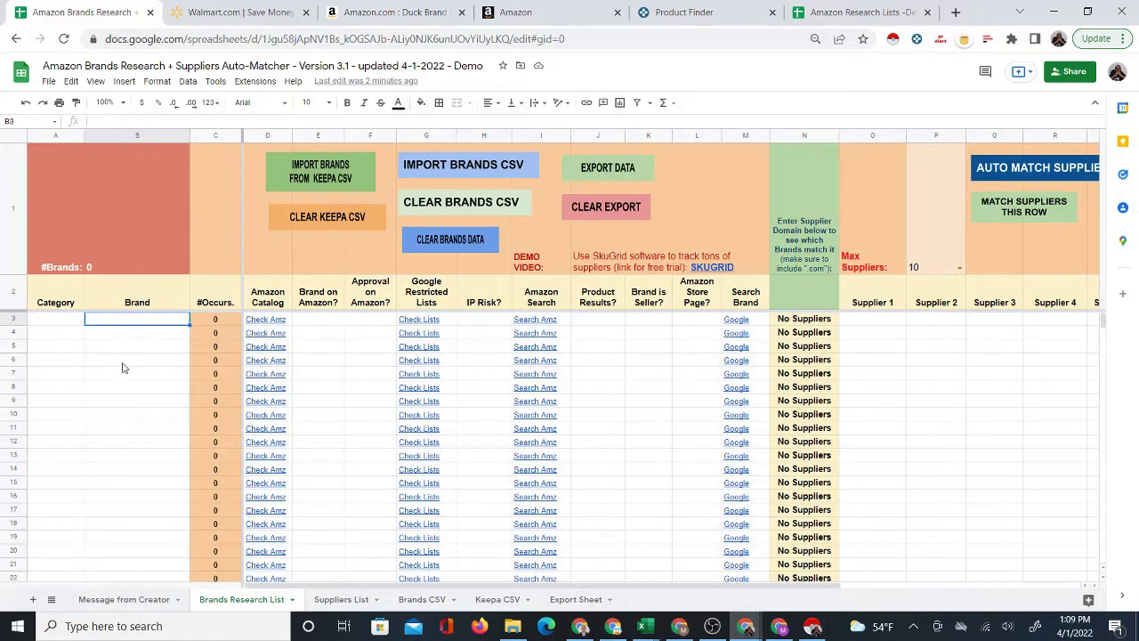
drag(693, 588, 808, 588)
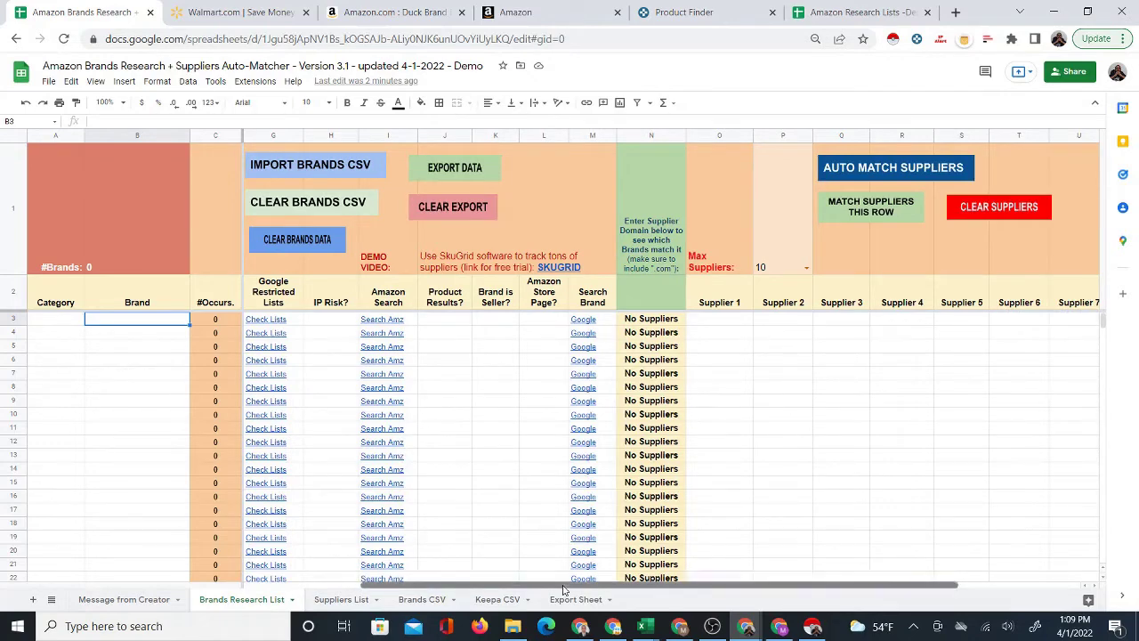
drag(567, 583, 449, 587)
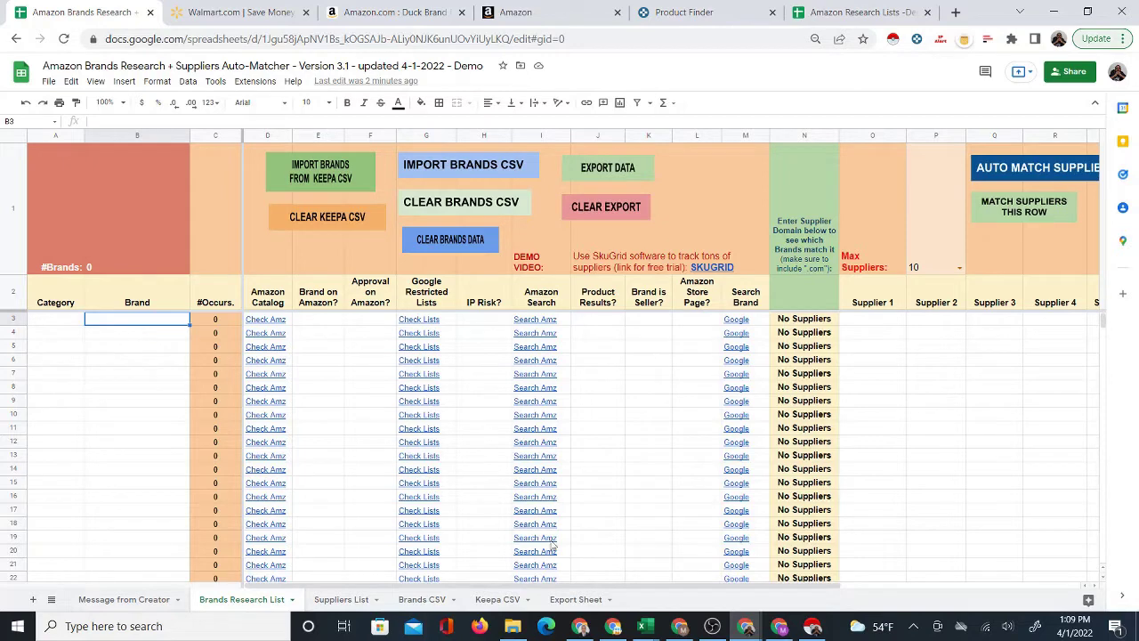
drag(571, 587, 509, 584)
Step: Upload the Walmart Brands - Sheet1 file from the Downloads folder for import into the Brands CSV sheet
click(422, 599)
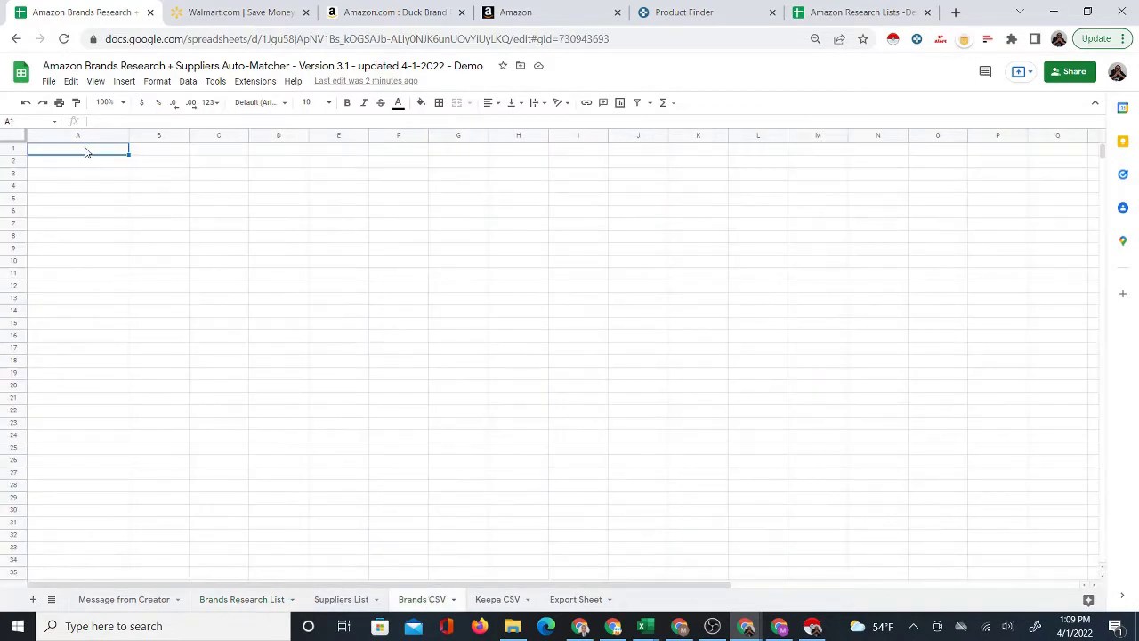
click(50, 81)
click(71, 138)
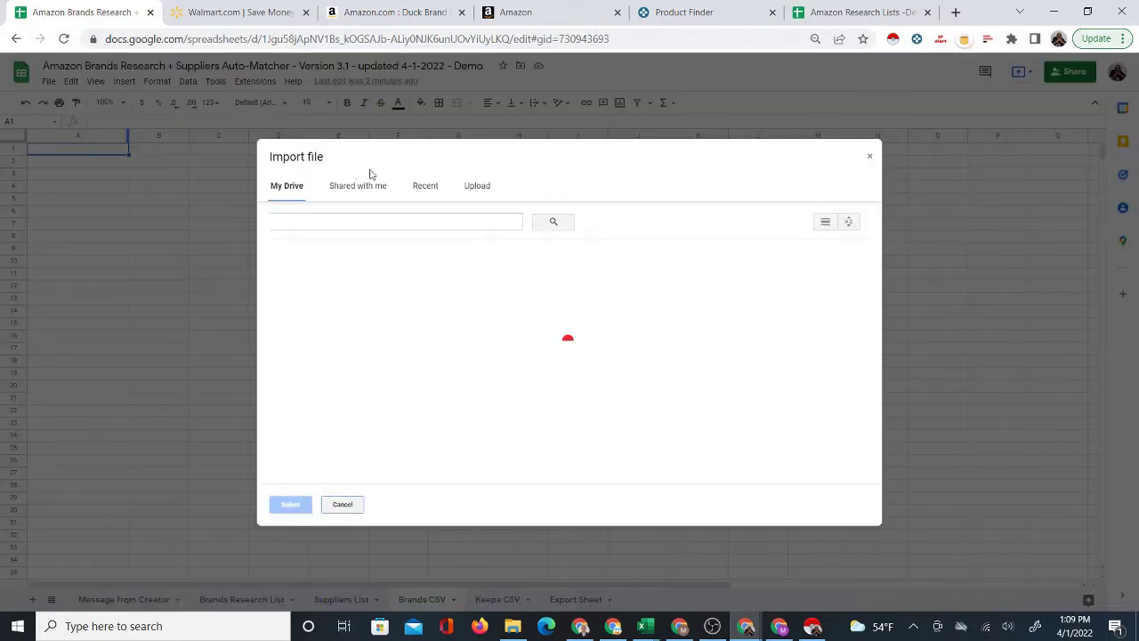
click(472, 186)
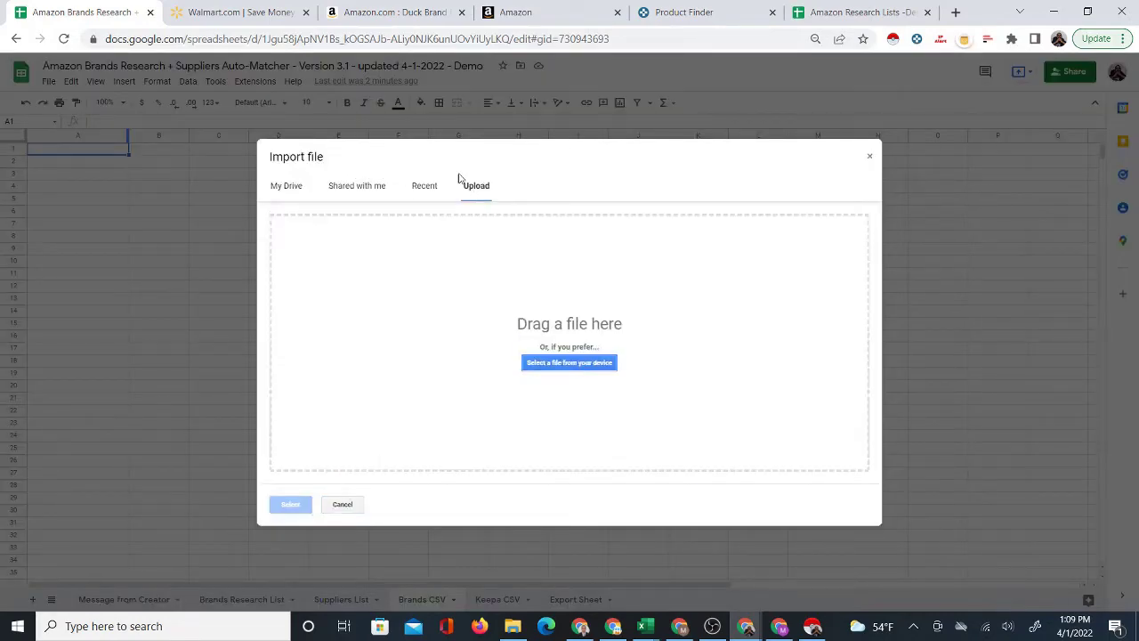
click(560, 362)
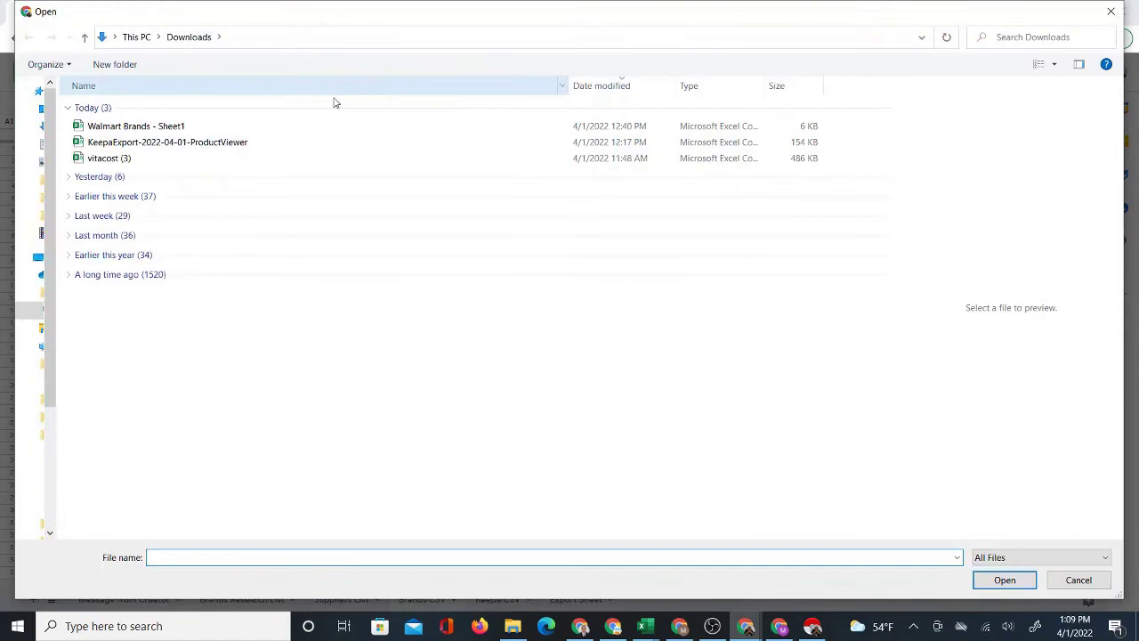
click(178, 126)
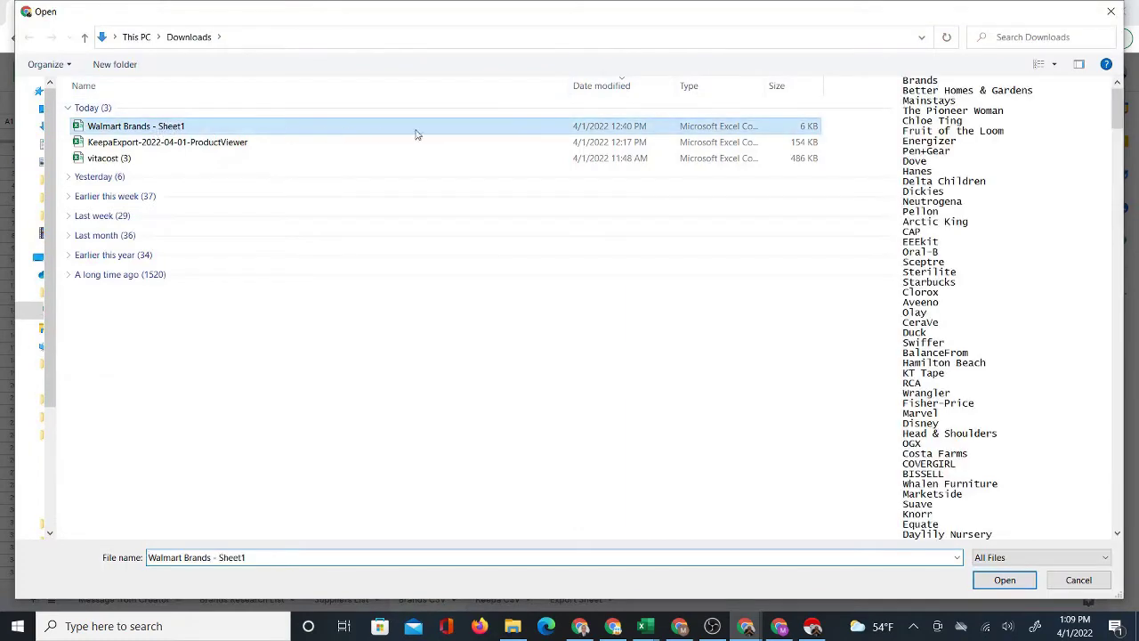
click(995, 577)
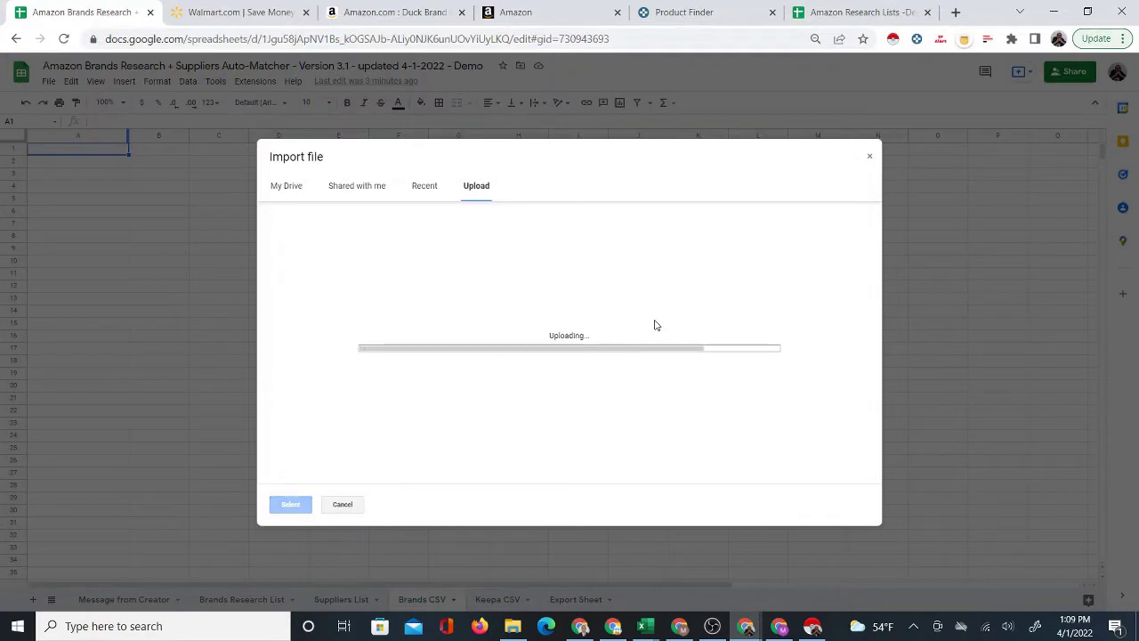
Step: Set the import location to replace the current sheet and import the Walmart brands data
click(531, 340)
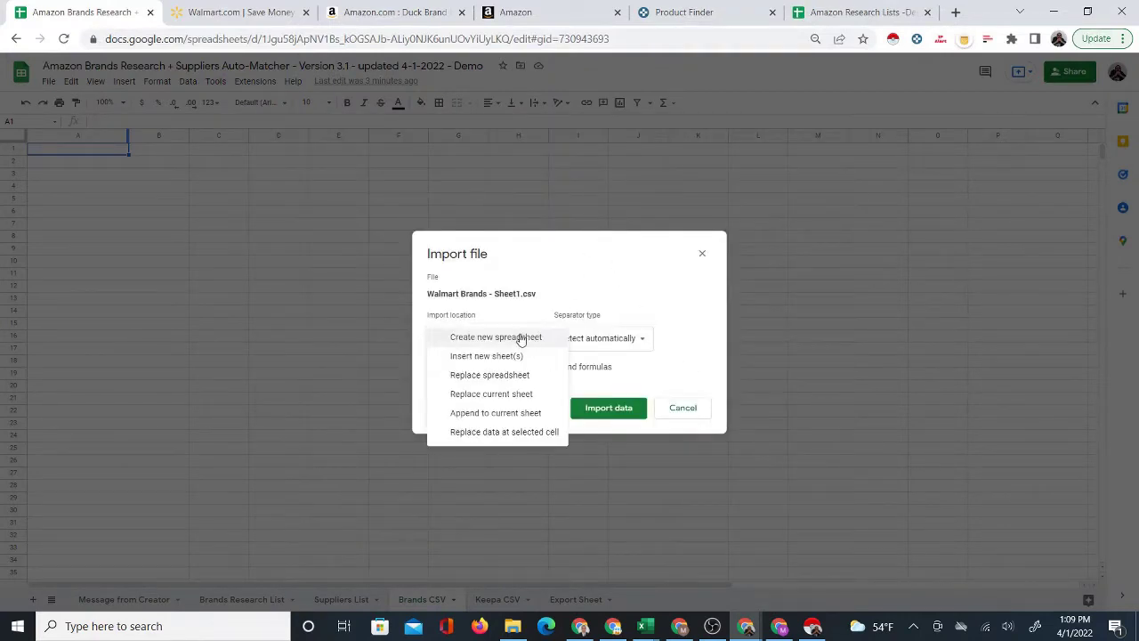
click(518, 395)
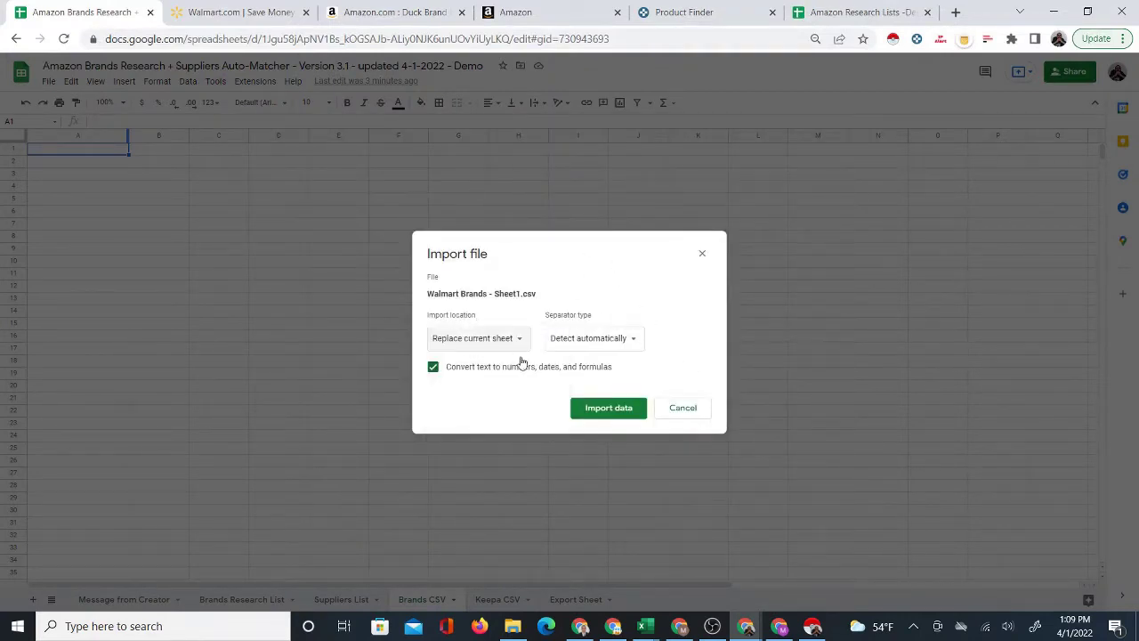
click(601, 414)
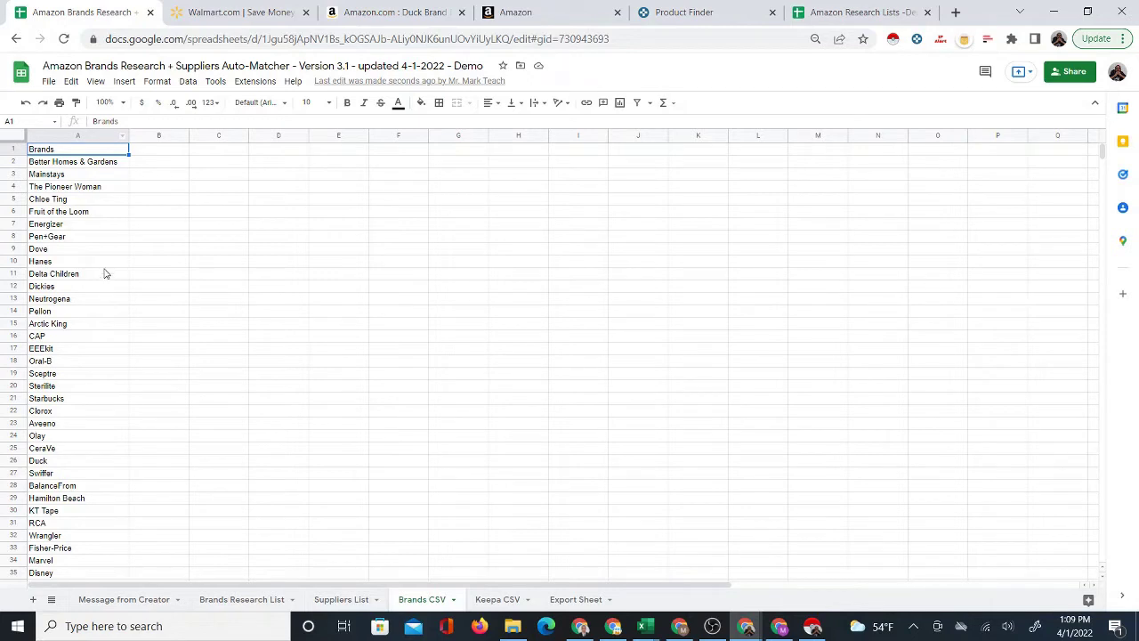
Step: Check the extent of the uploaded brand list and import the brands into the Brands Research List sheet
key(ctrl+Down)
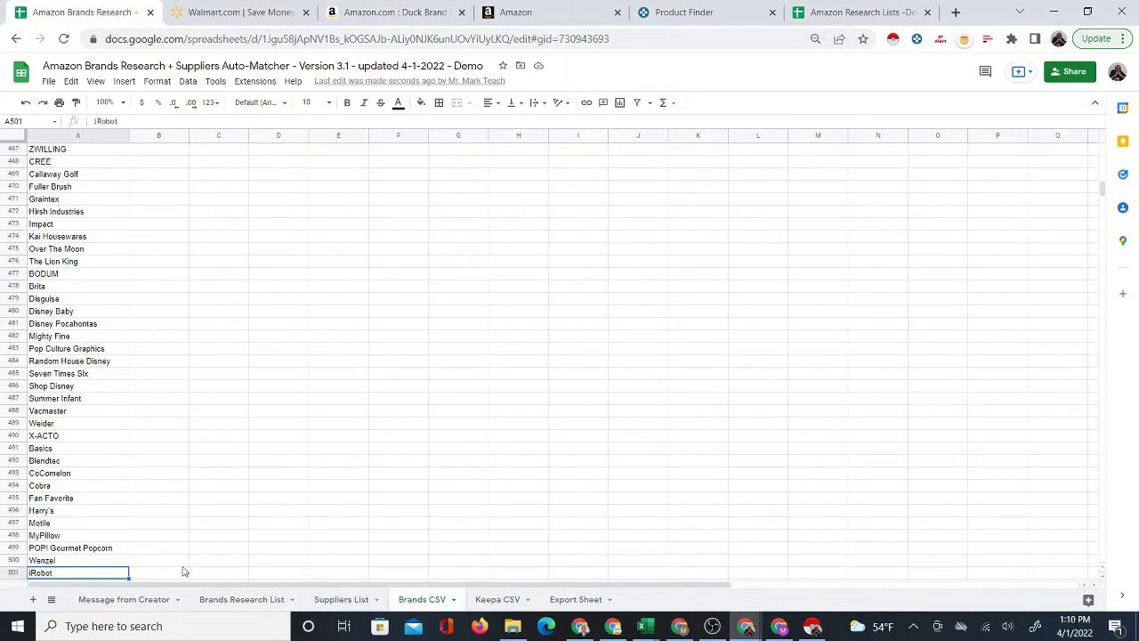
key(ctrl+Up)
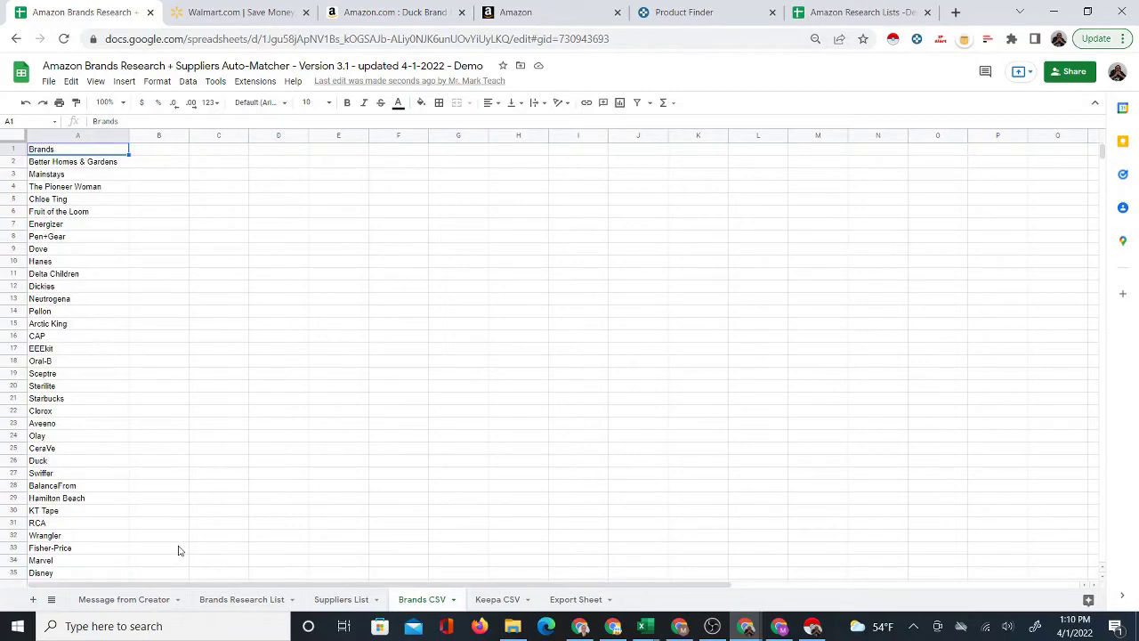
click(240, 599)
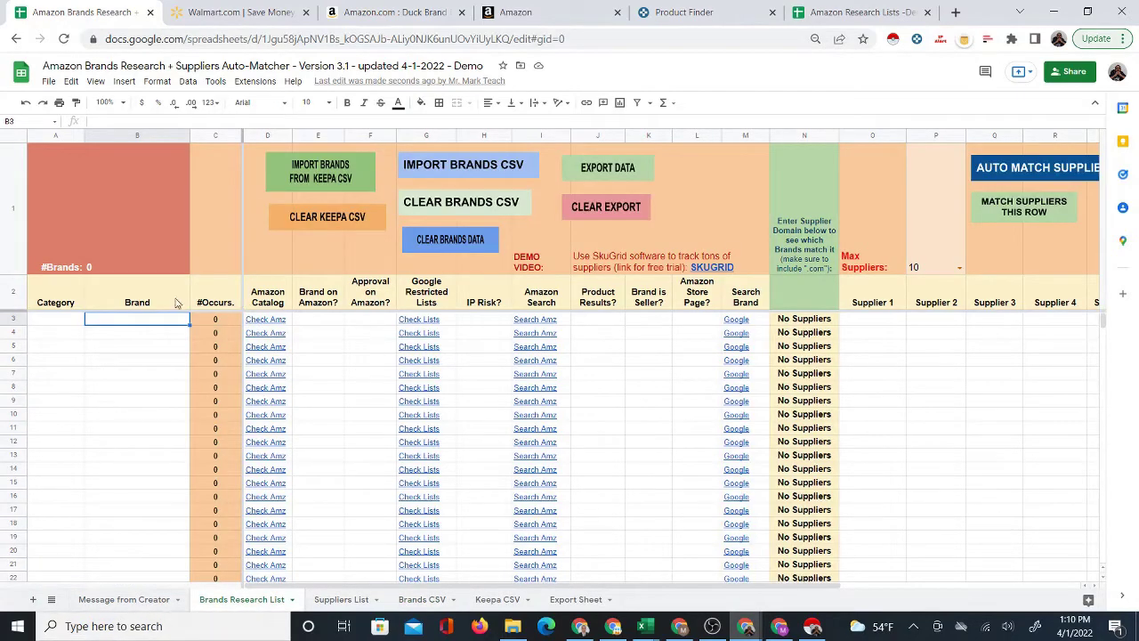
click(453, 172)
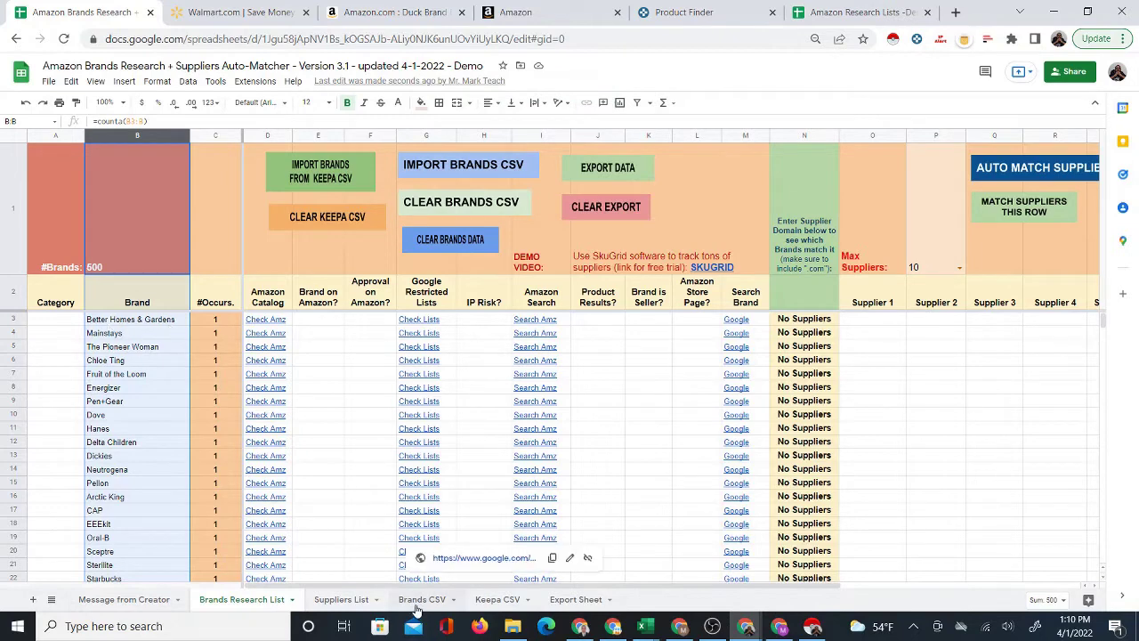
Step: Make the Brands header in cell A1 of the Brands CSV sheet bold
click(422, 599)
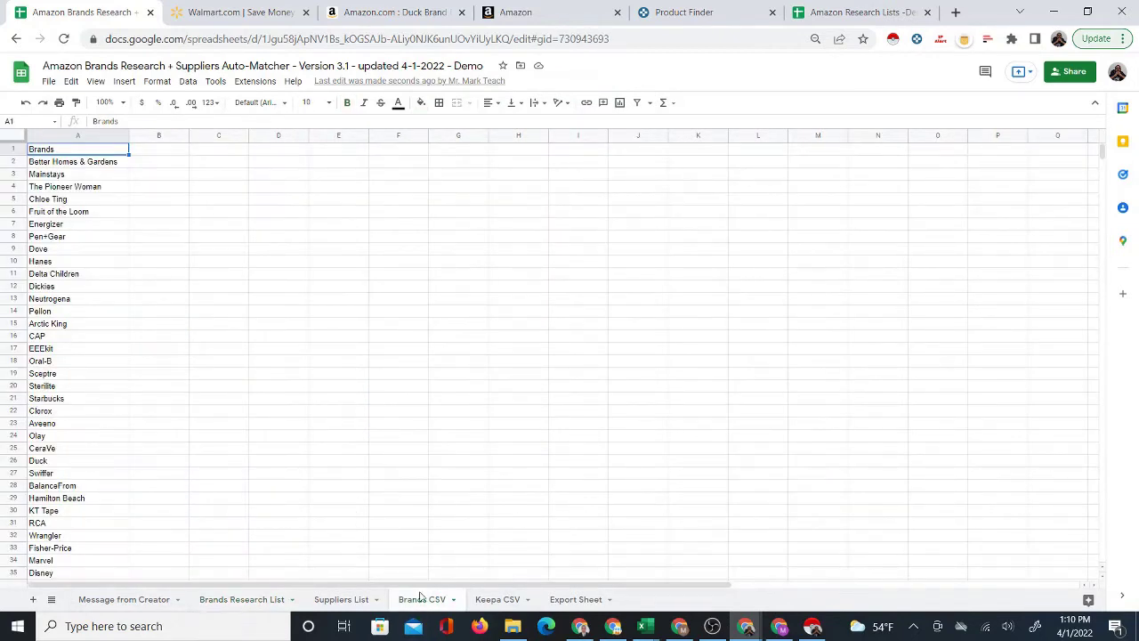
click(233, 599)
click(425, 599)
click(347, 103)
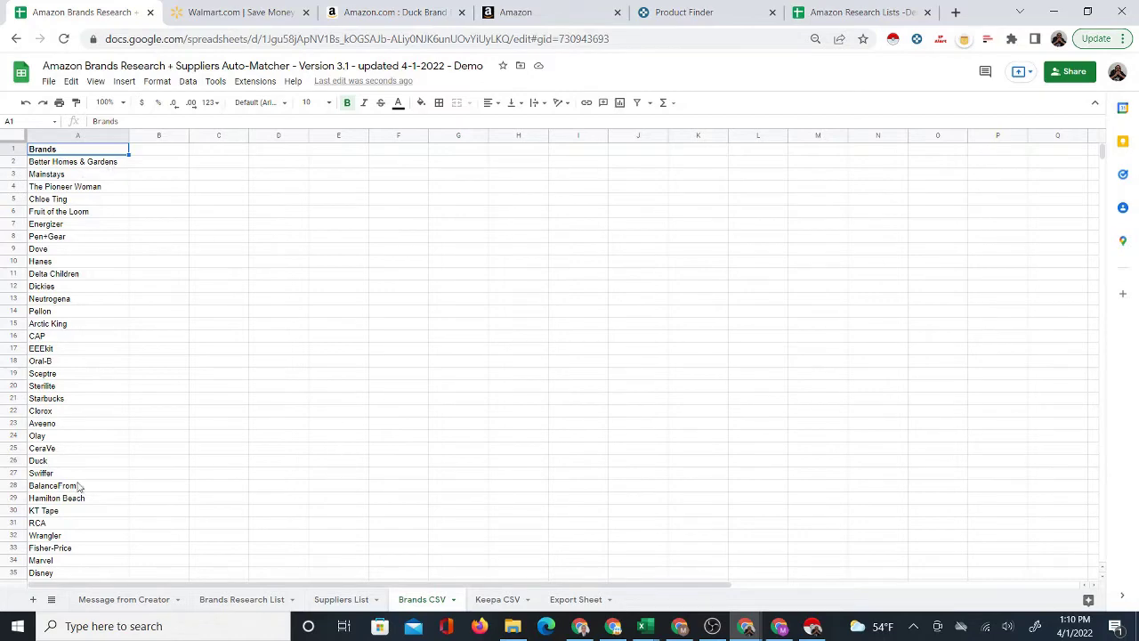
Step: Look across the research columns of the Brands Research List sheet from Brand on Amazon through Supplier 10
click(338, 602)
click(255, 602)
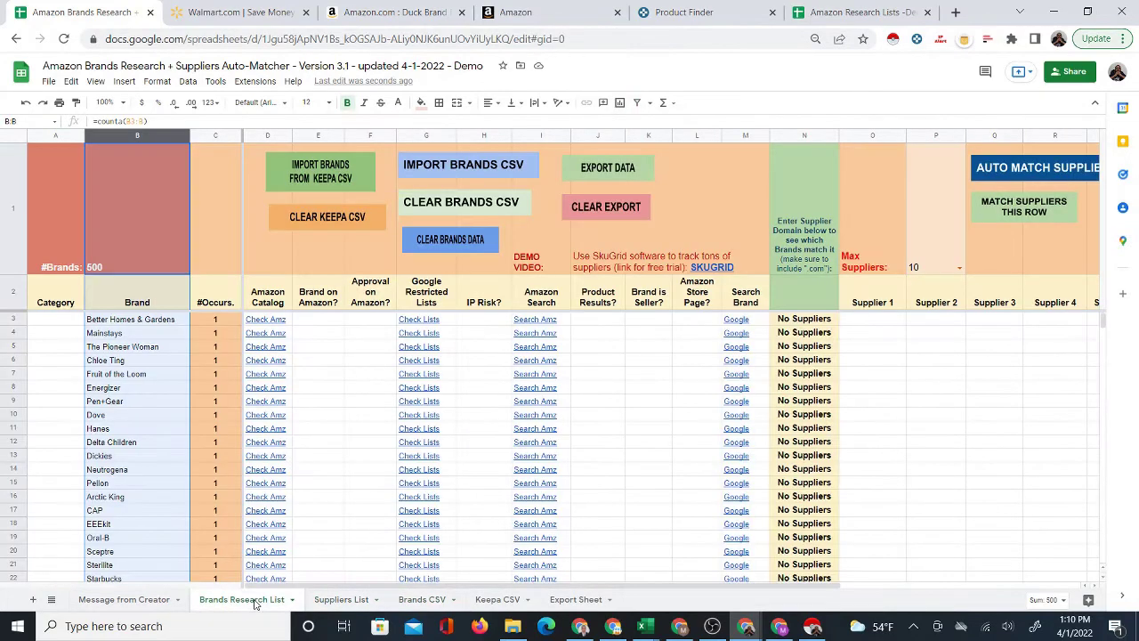
click(316, 322)
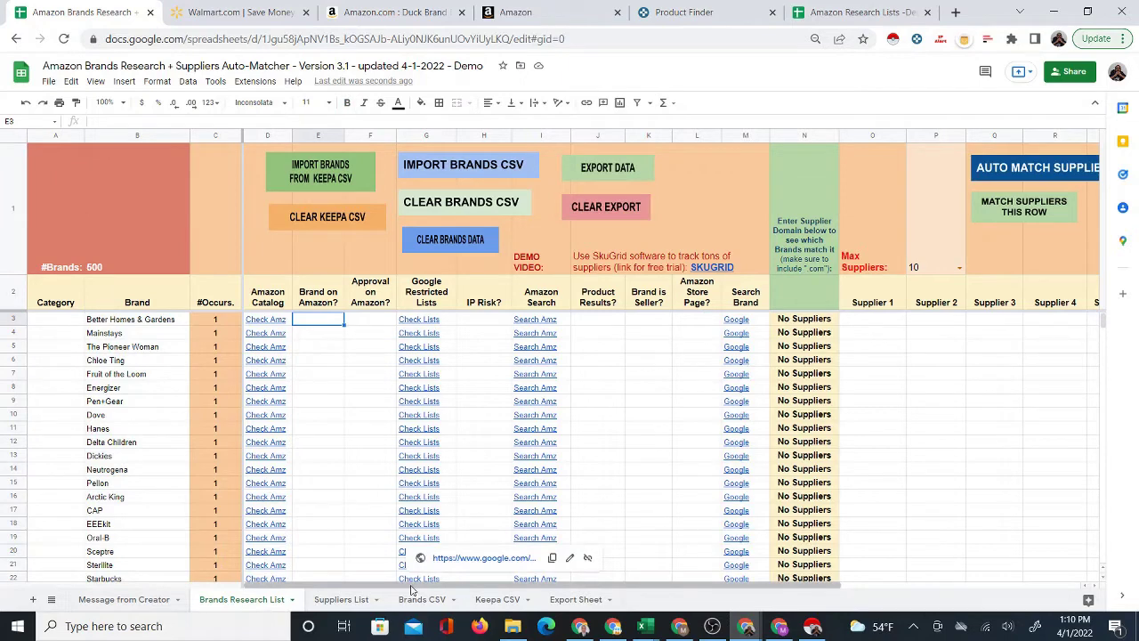
drag(411, 585, 515, 589)
click(533, 348)
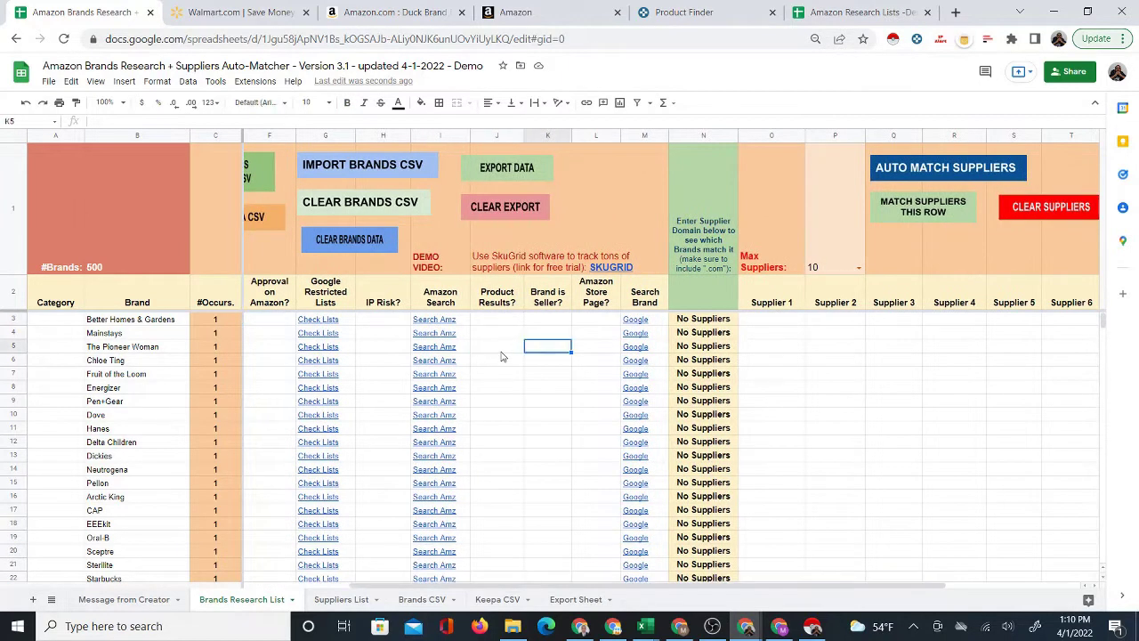
key(Right)
key(Right)
key(Right)
key(Right)
key(Right)
key(Right)
key(Right)
key(Right)
key(Right)
key(Right)
key(Right)
key(Right)
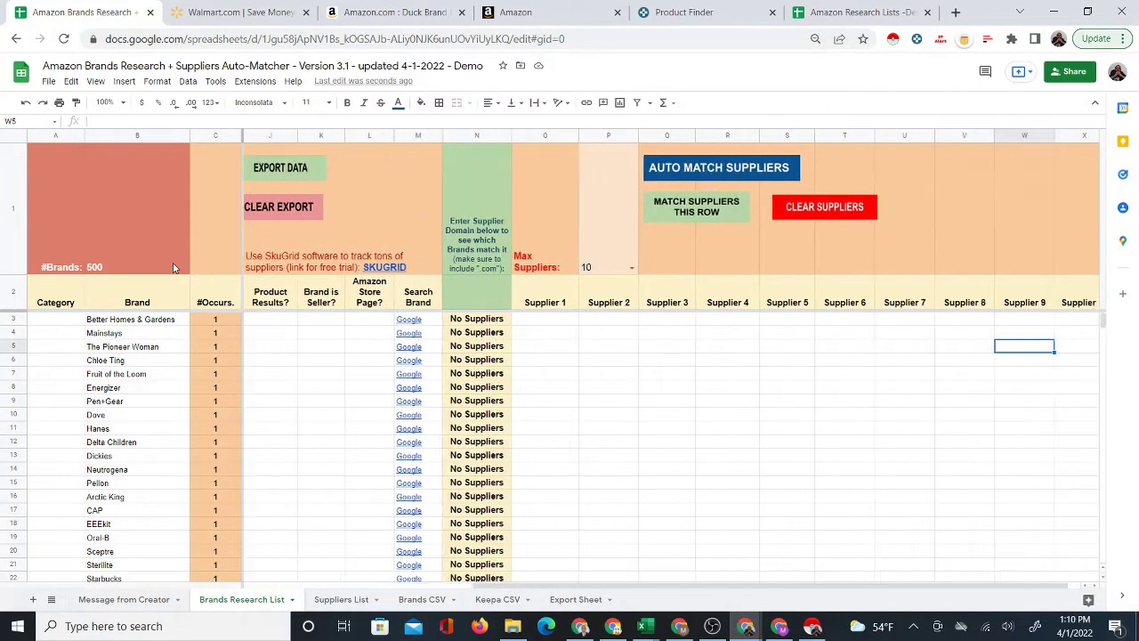
key(Right)
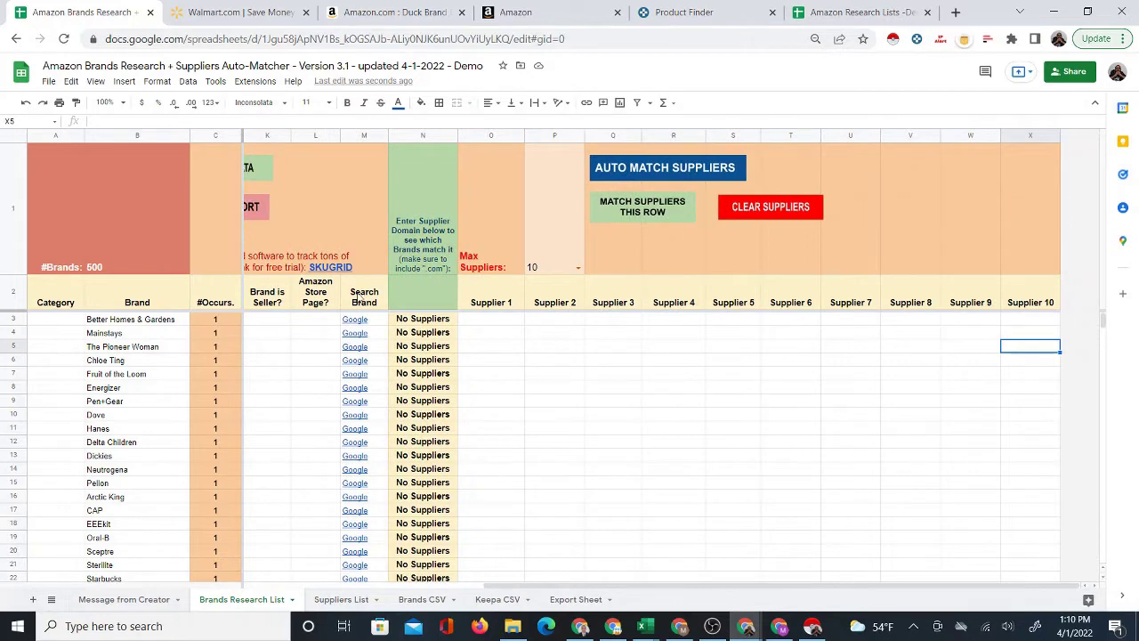
Step: Run the automatic supplier matching for the imported brands on the Brands Research List sheet
click(503, 322)
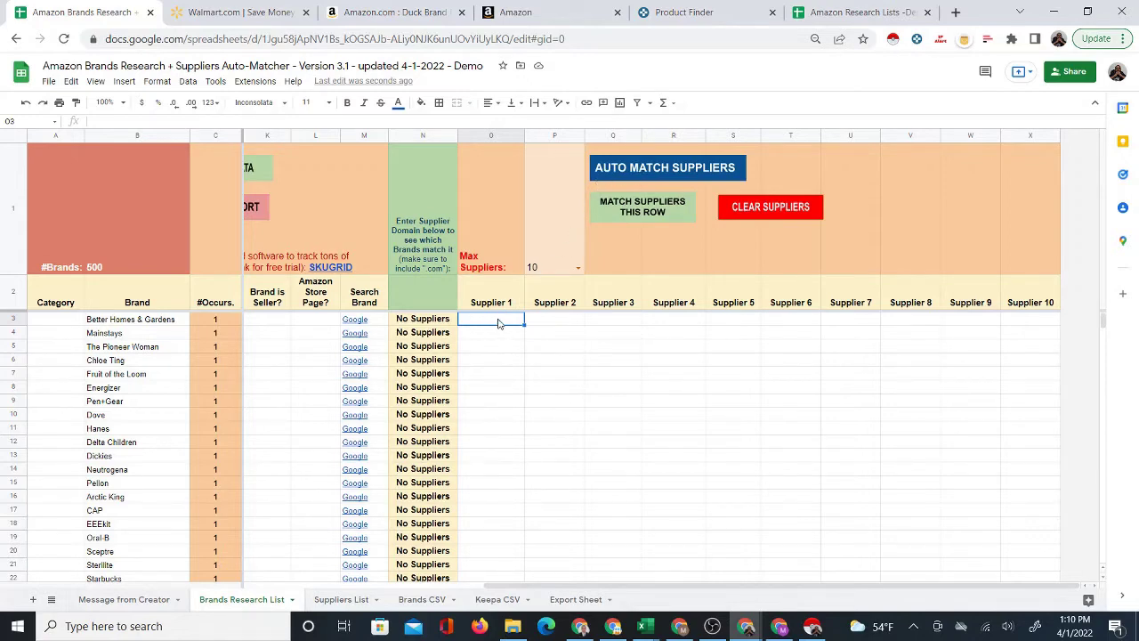
click(645, 178)
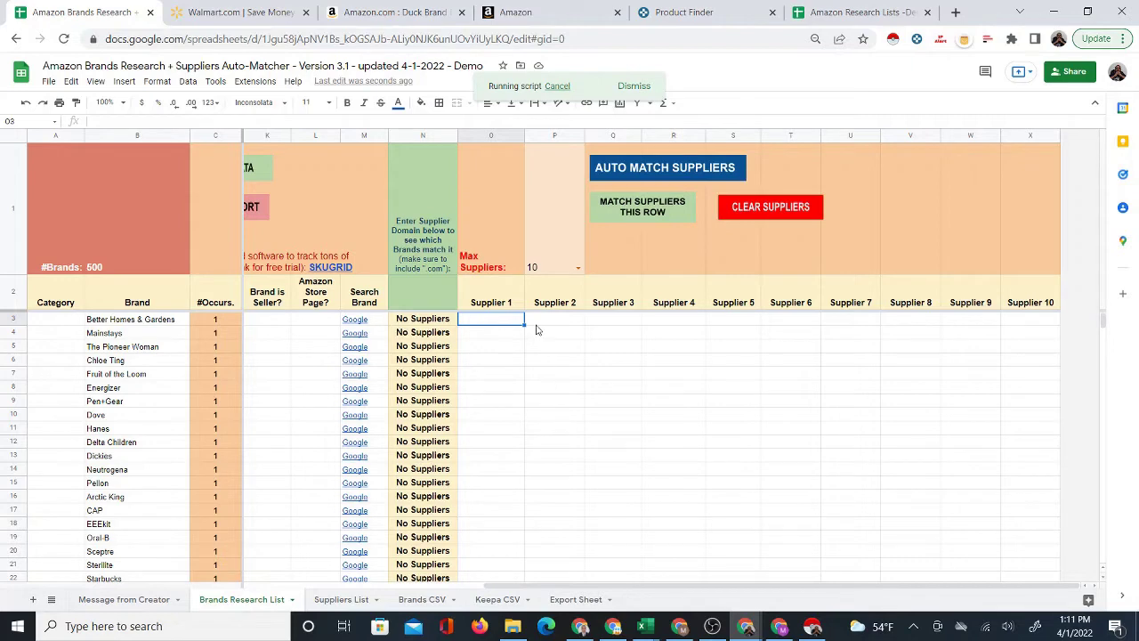
click(68, 324)
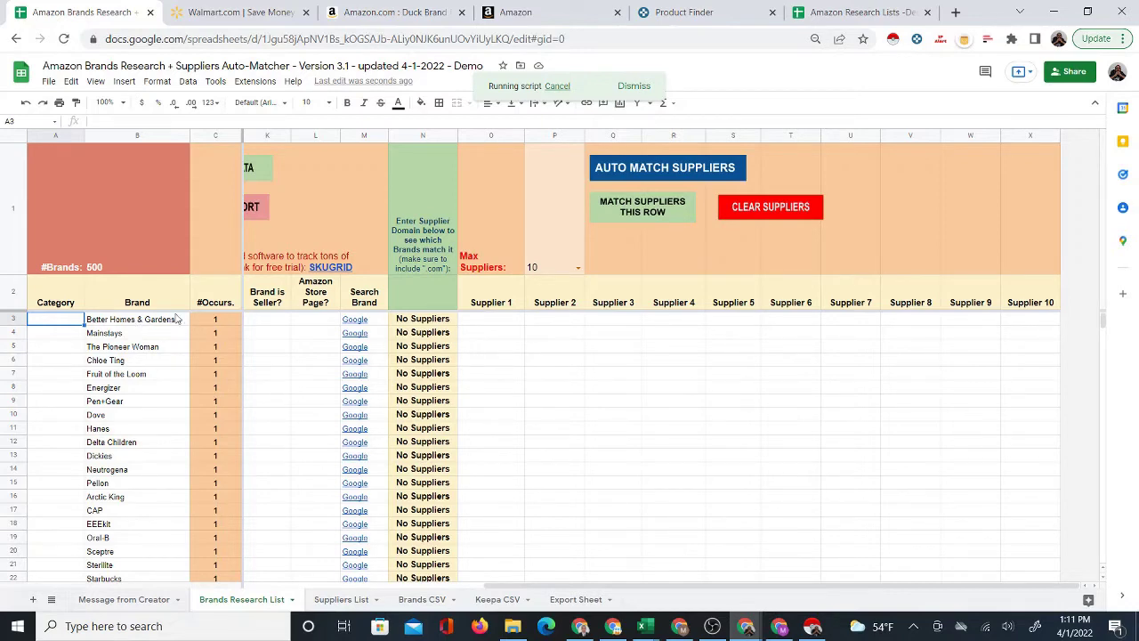
drag(132, 322, 134, 568)
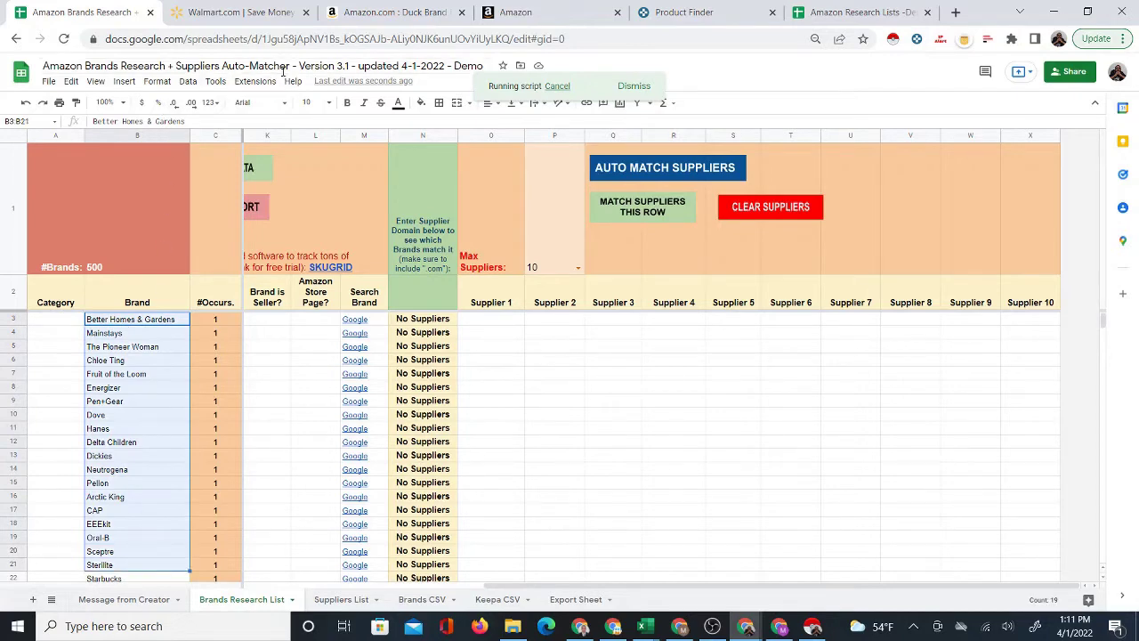
drag(123, 326, 127, 568)
Step: Open the Google search link for the Better Homes & Gardens brand and look through the results for sites selling it
click(127, 322)
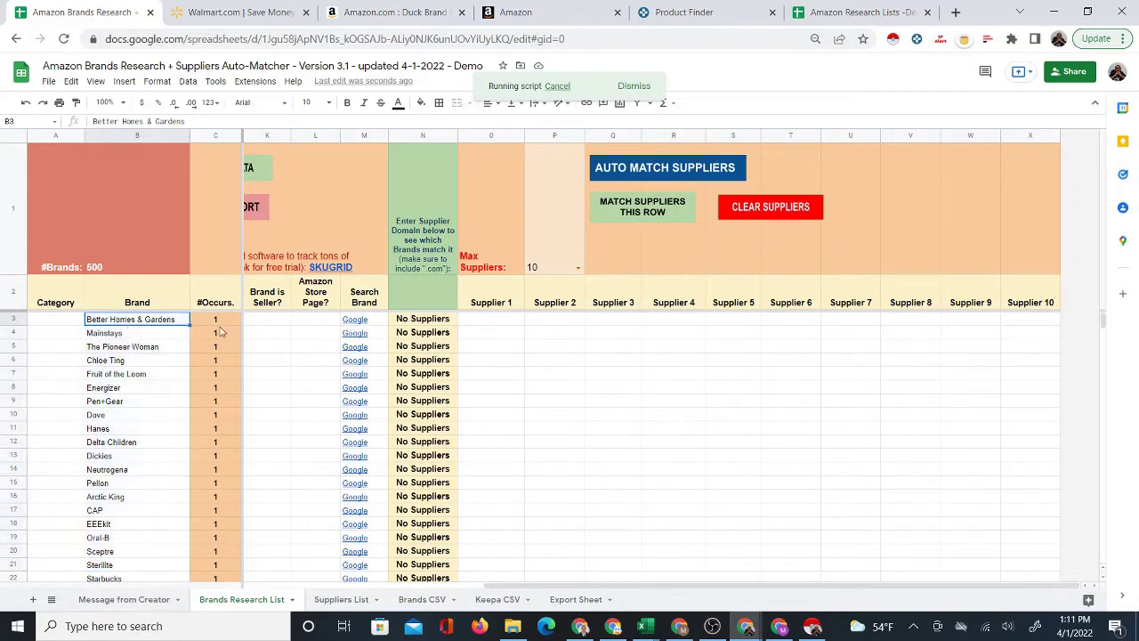
mouse_move(363, 322)
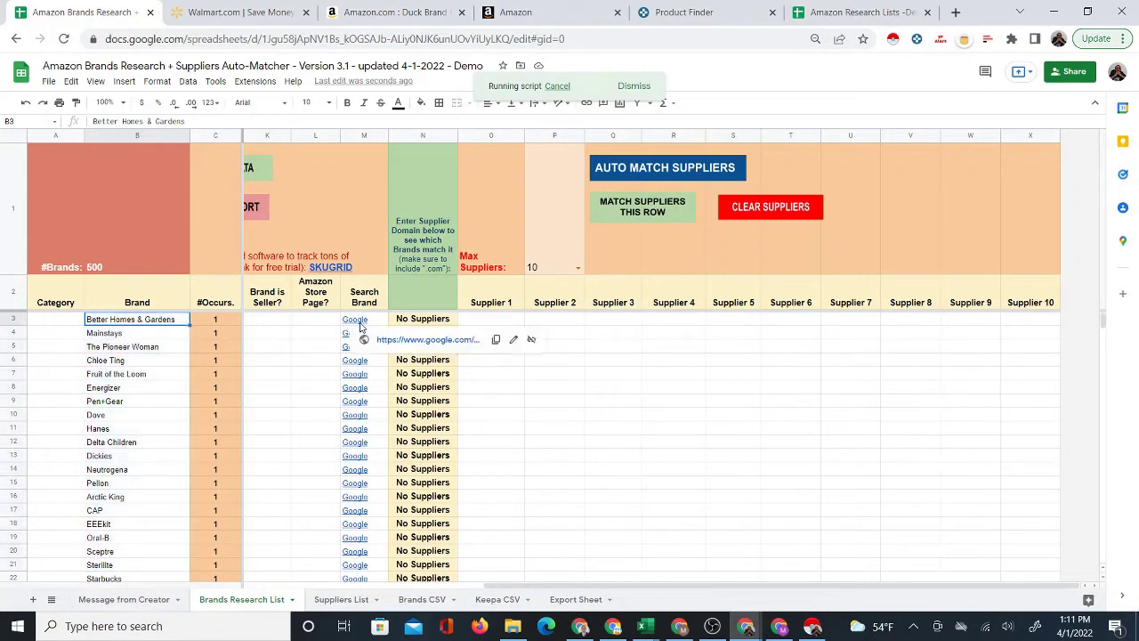
click(391, 347)
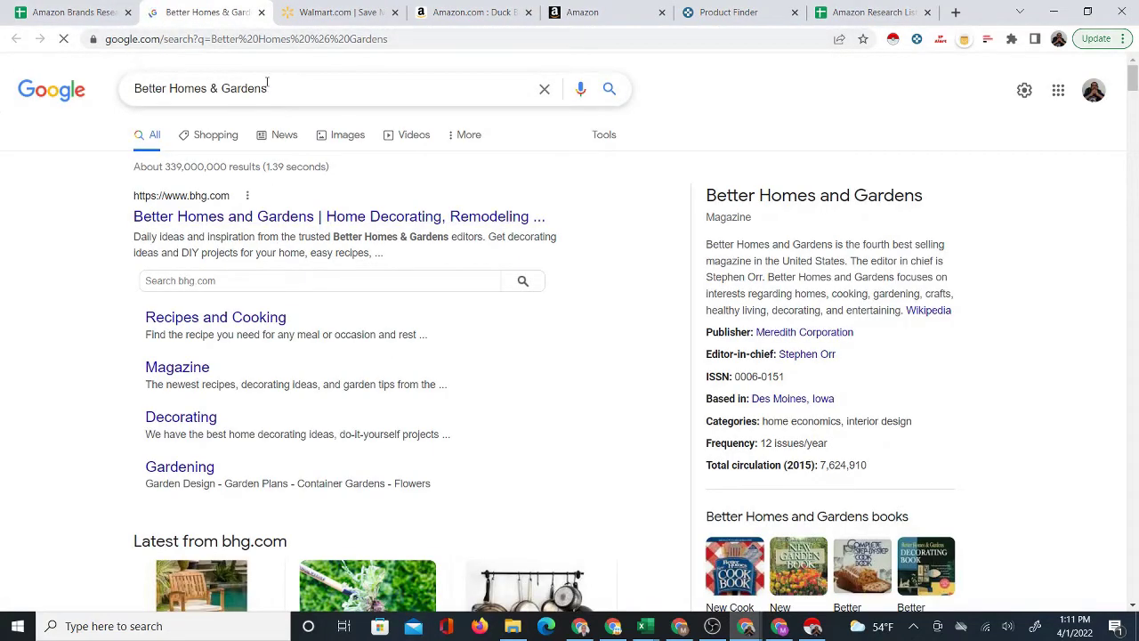
click(75, 13)
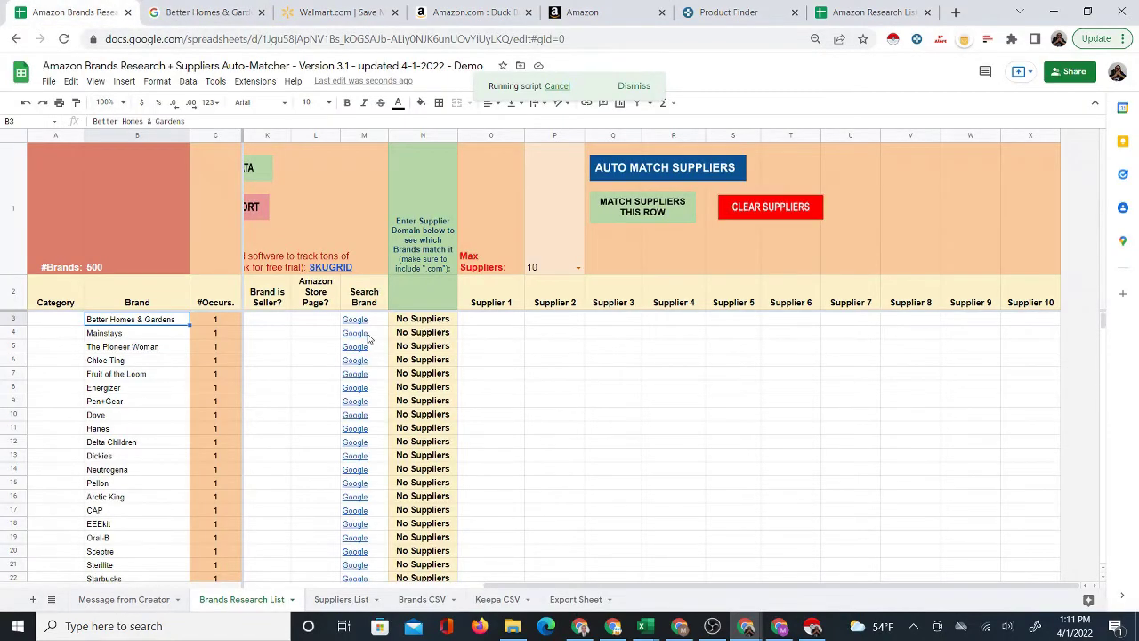
click(201, 13)
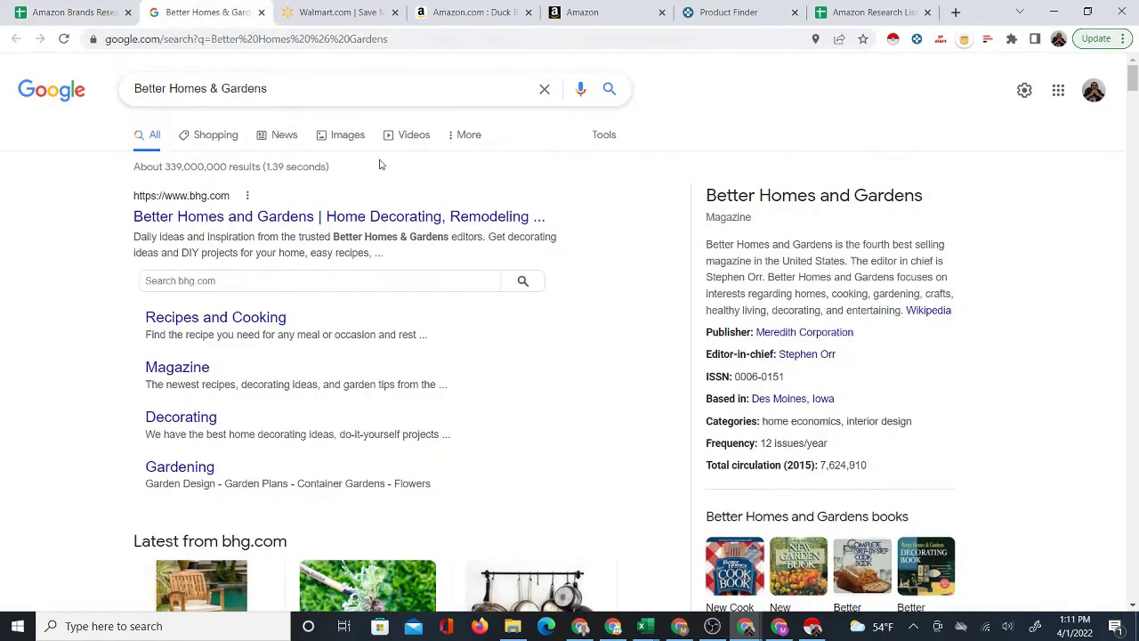
scroll(363, 242, down, 8)
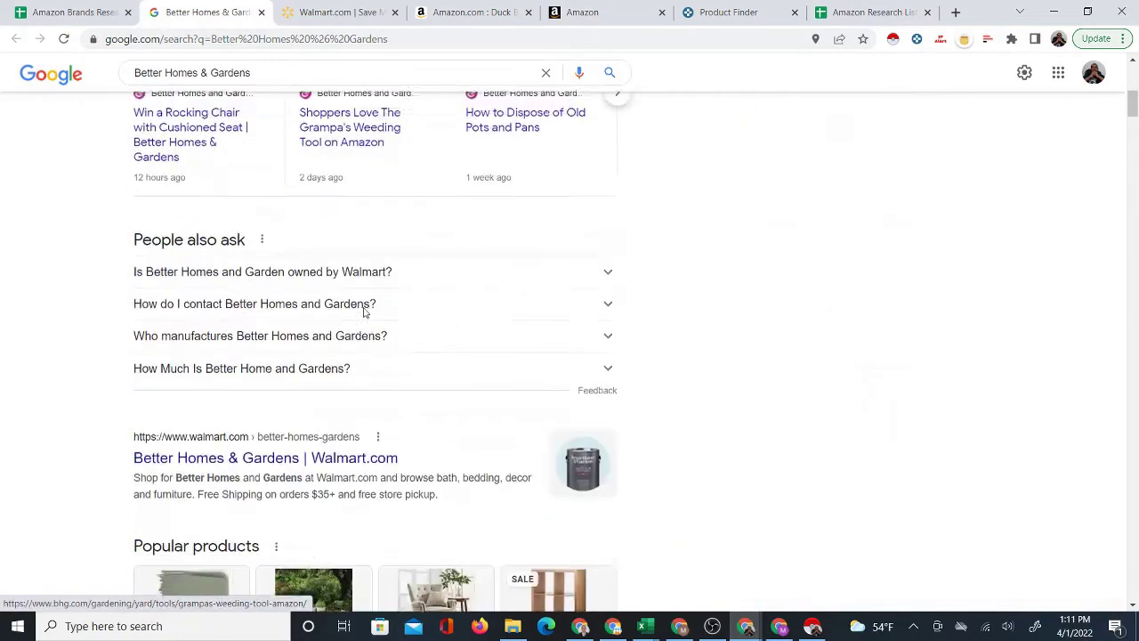
scroll(360, 318, down, 7)
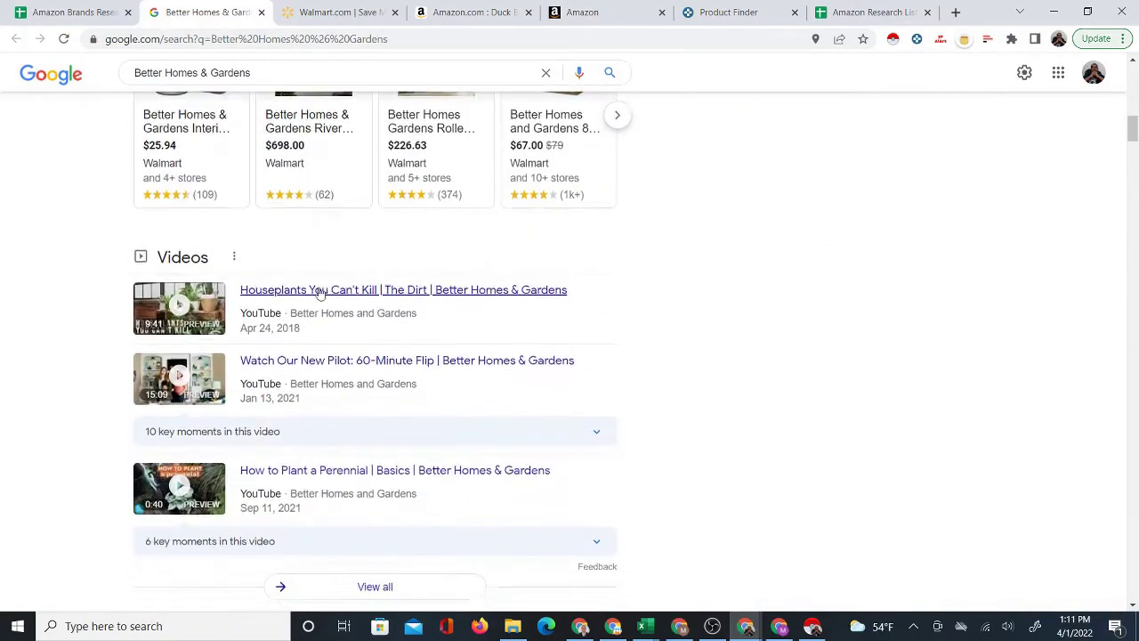
scroll(320, 272, down, 3)
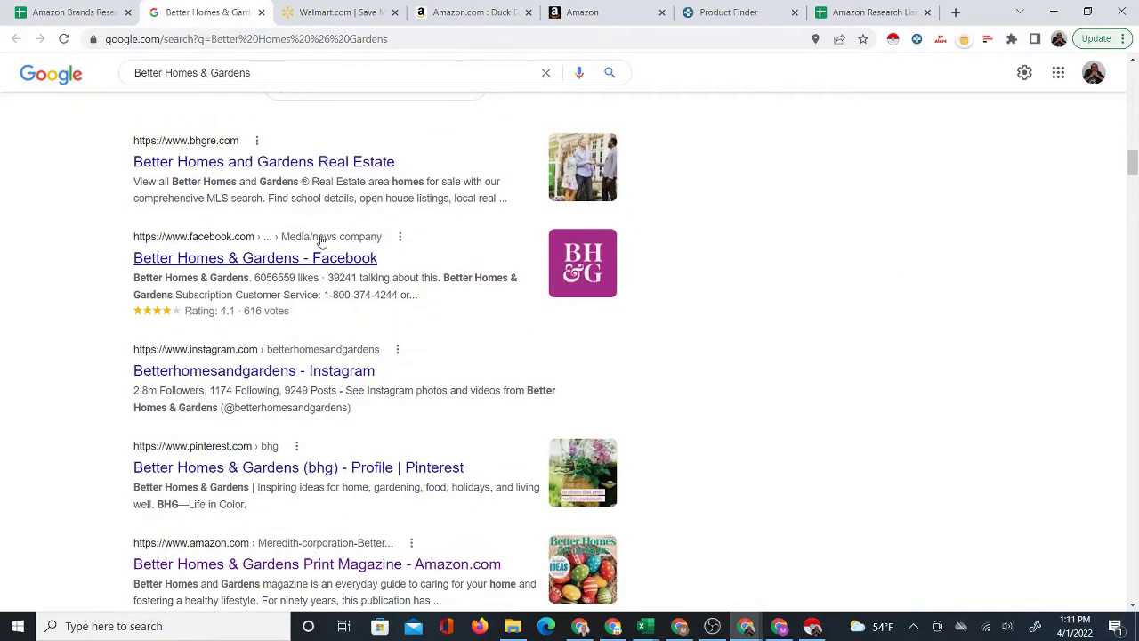
scroll(324, 245, down, 2)
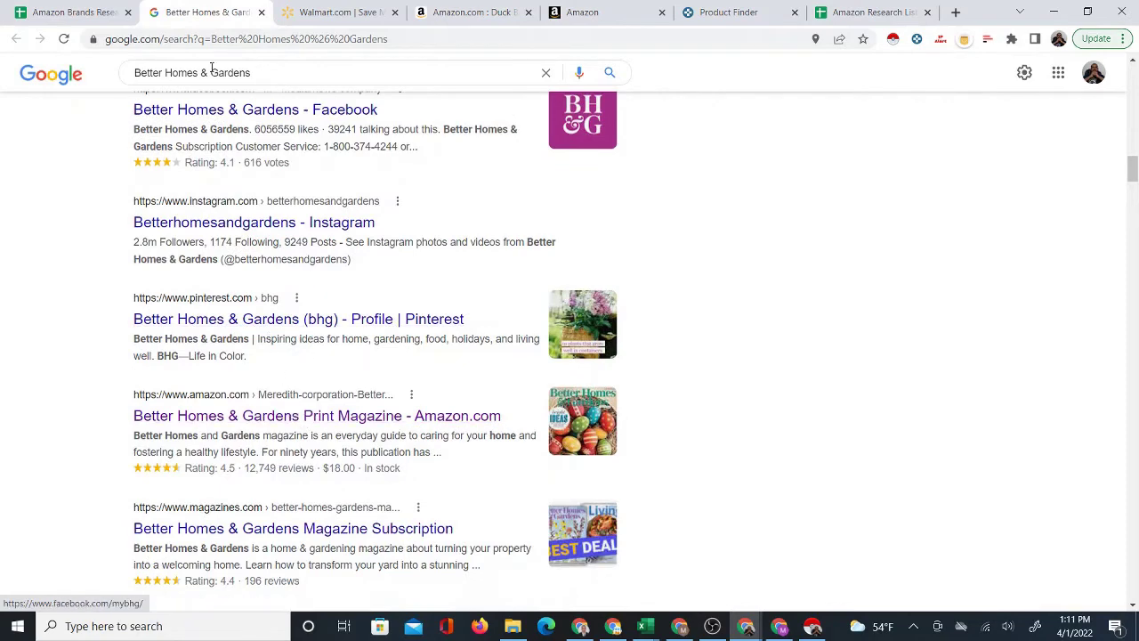
Step: Open the Suppliers List sheet and look down the supplier domains and their #Brands Matched column
click(75, 13)
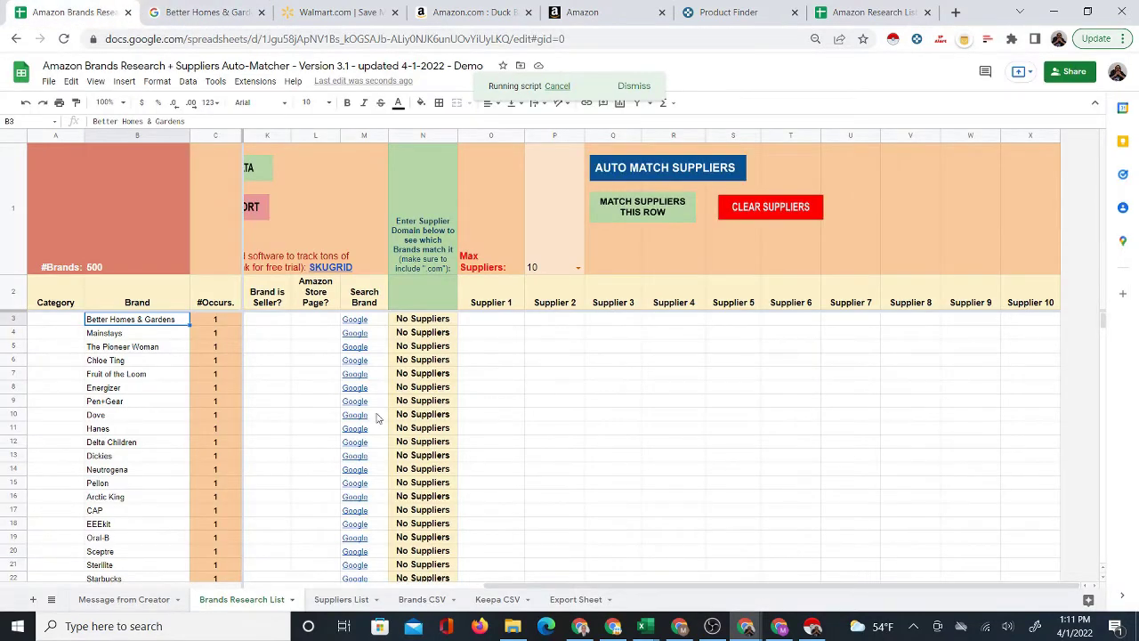
click(338, 598)
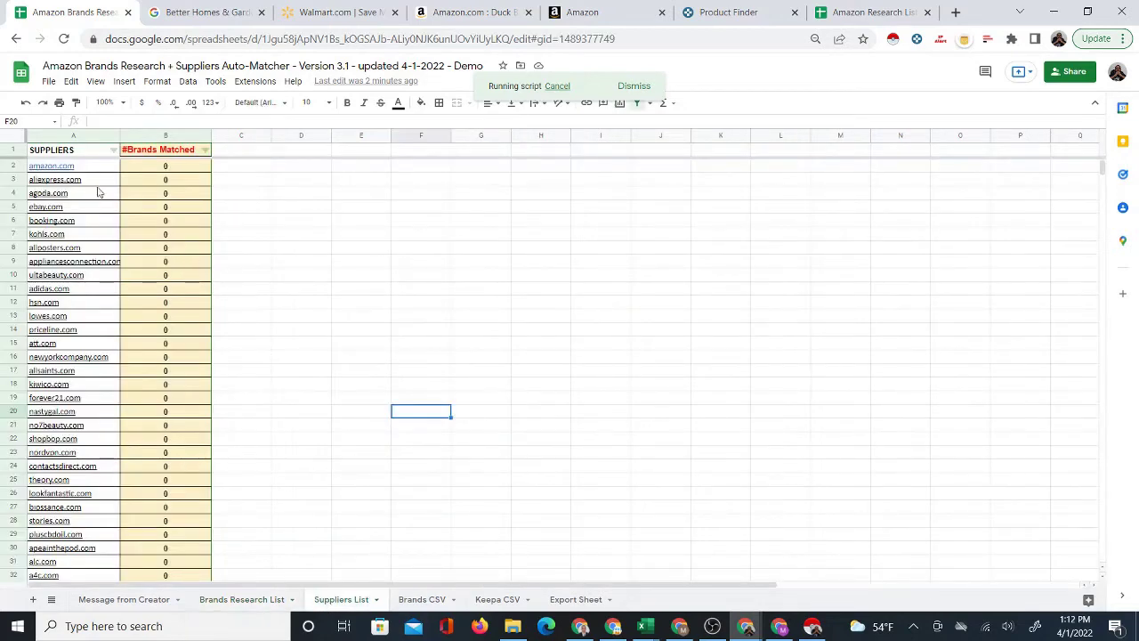
mouse_move(88, 419)
mouse_move(76, 173)
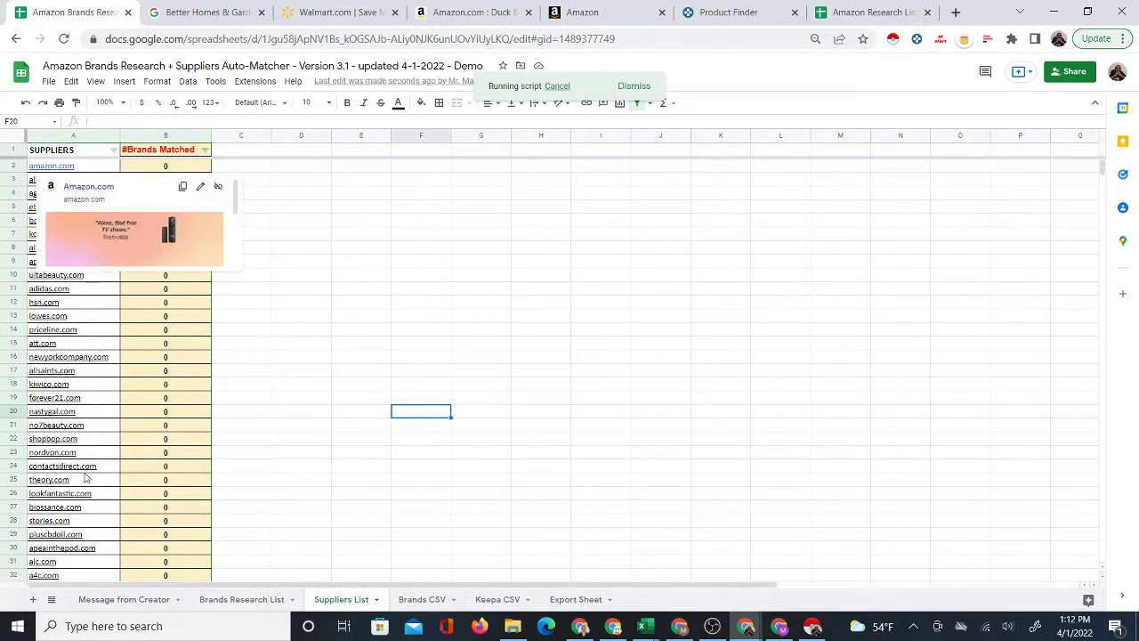
scroll(93, 495, down, 10)
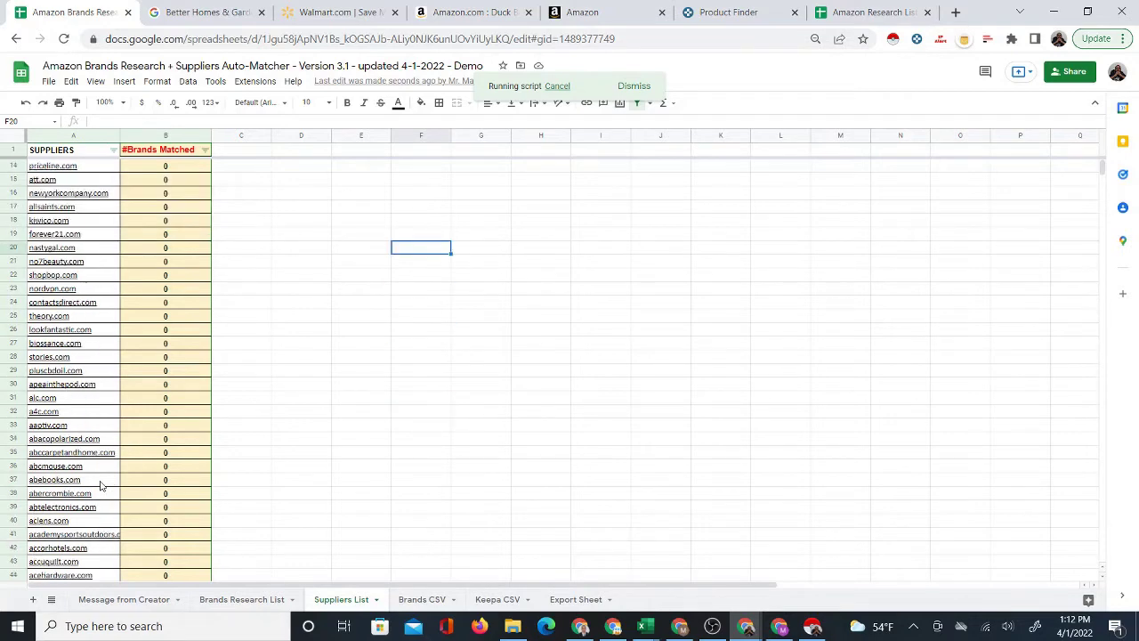
scroll(89, 476, down, 5)
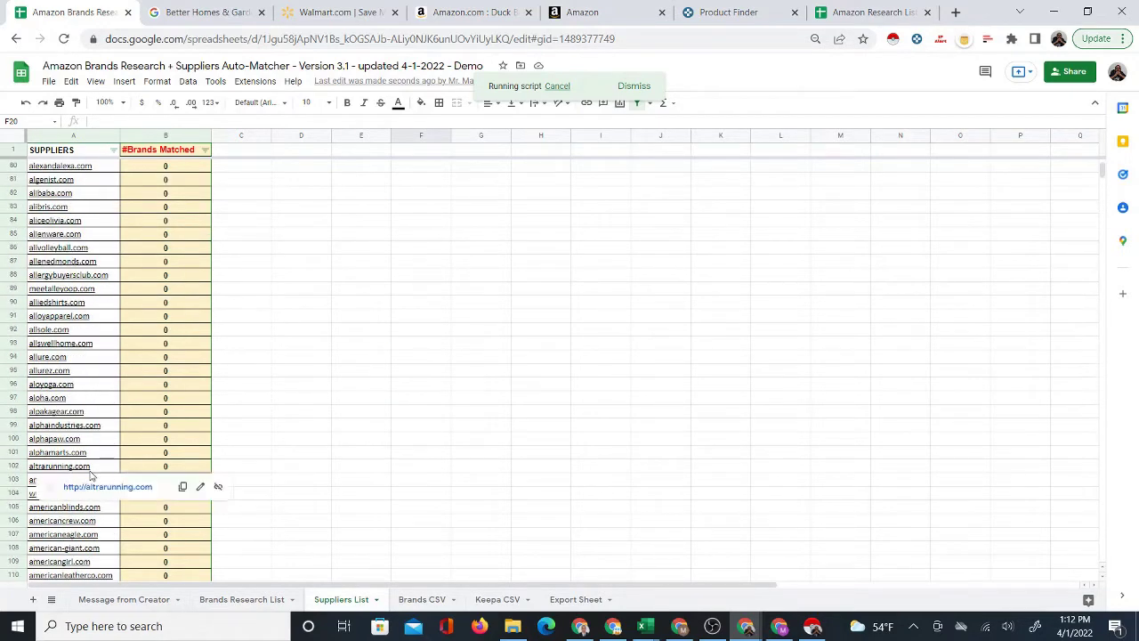
mouse_move(78, 485)
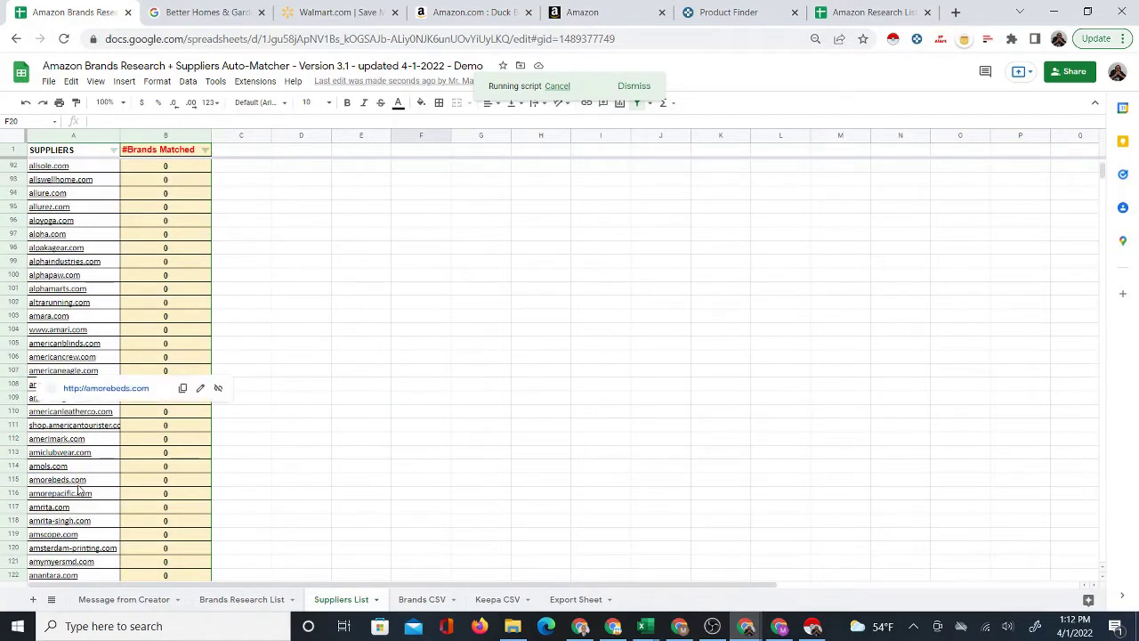
Step: Look through the Google results for Better Homes & Gardens again for retailers selling the brand
click(205, 11)
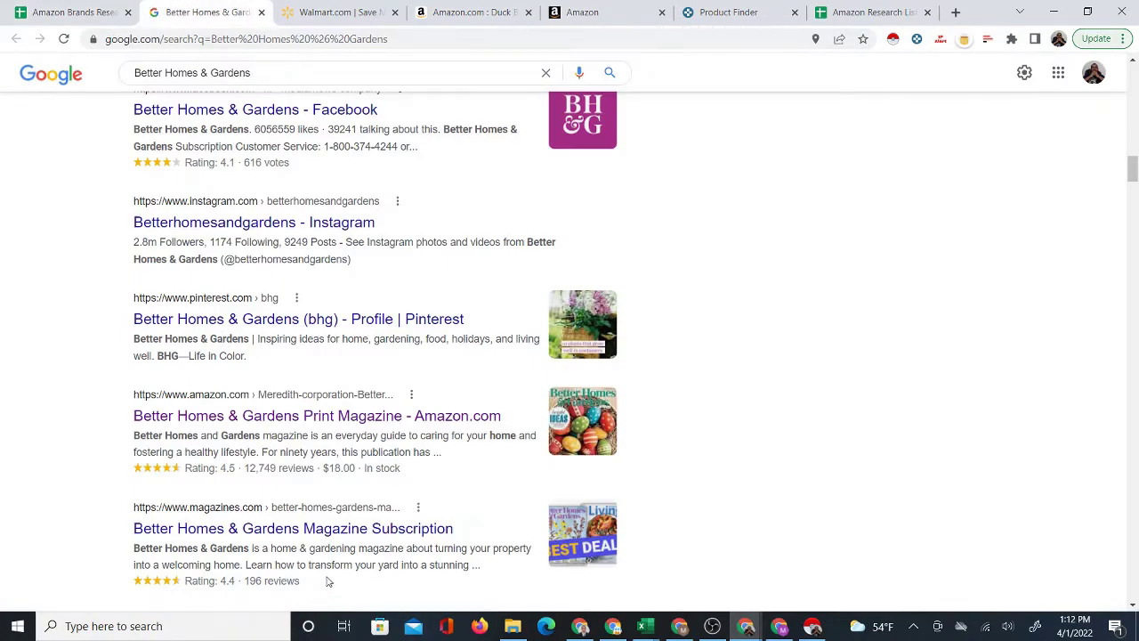
scroll(373, 503, down, 2)
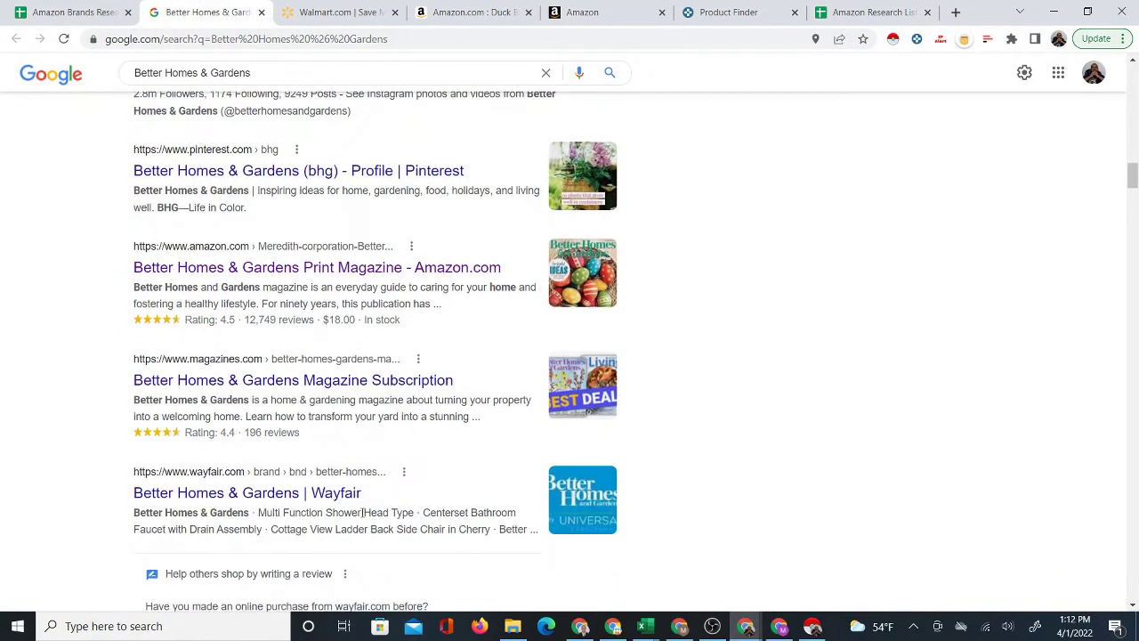
scroll(396, 546, up, 12)
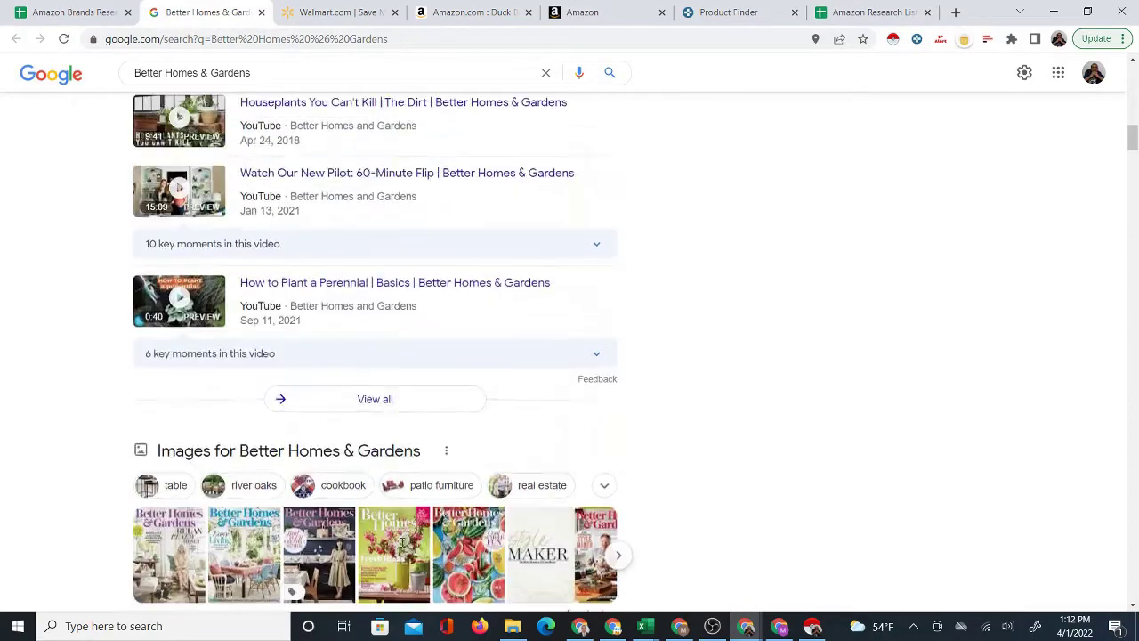
scroll(313, 354, up, 8)
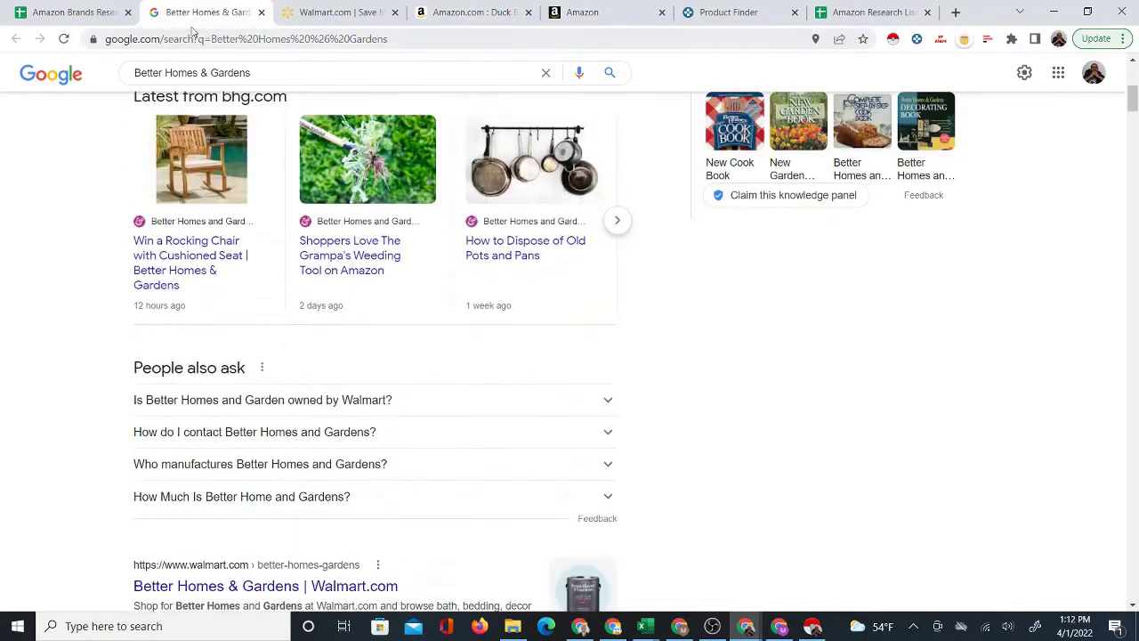
Step: Return to the Brands Research List sheet and check the Supplier 1 to Supplier 10 columns for the Better Homes & Gardens and Mainstays rows
click(93, 15)
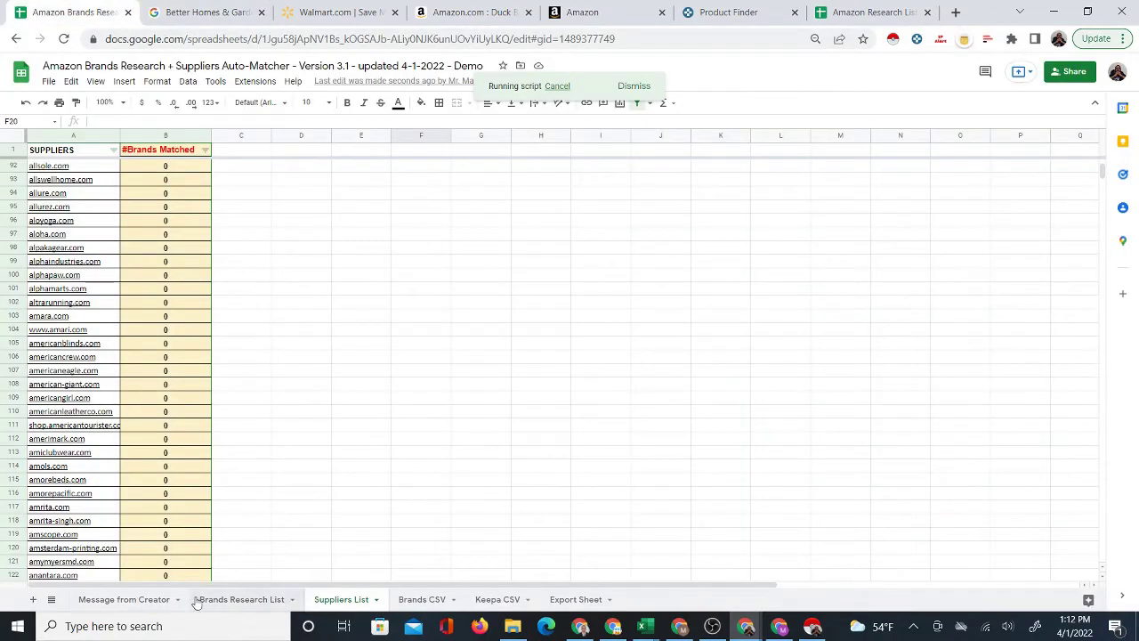
click(230, 600)
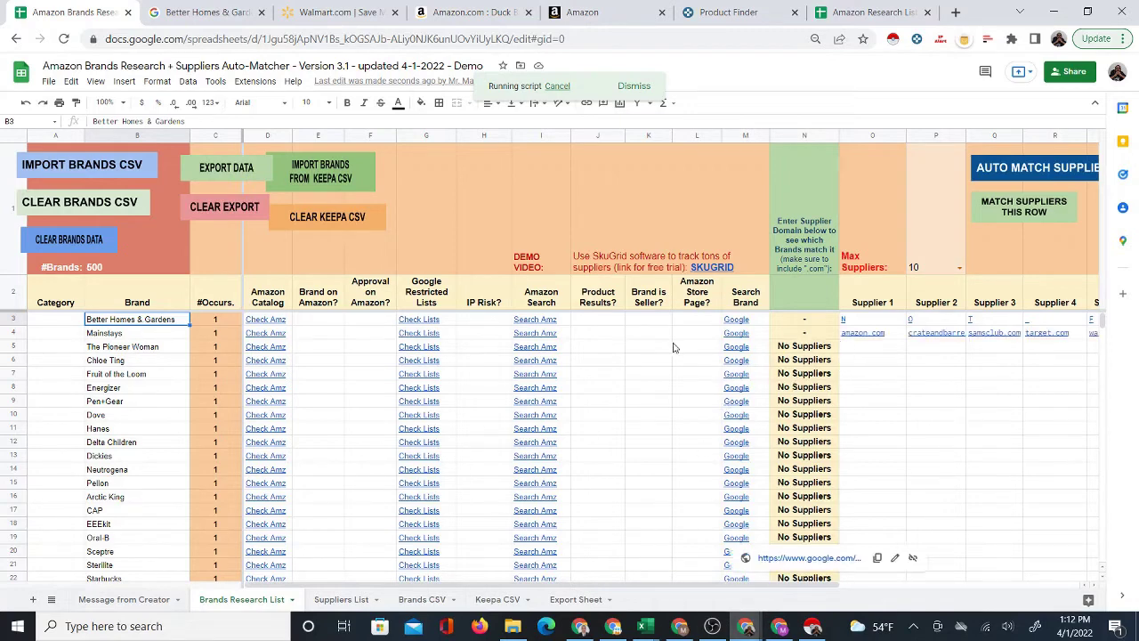
click(479, 334)
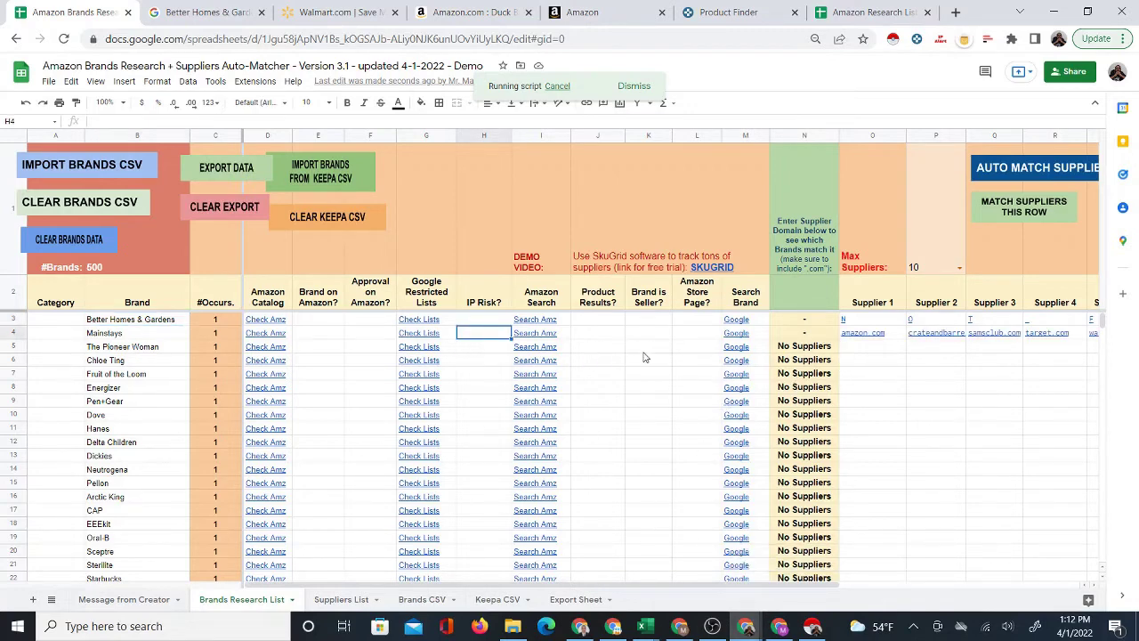
click(694, 334)
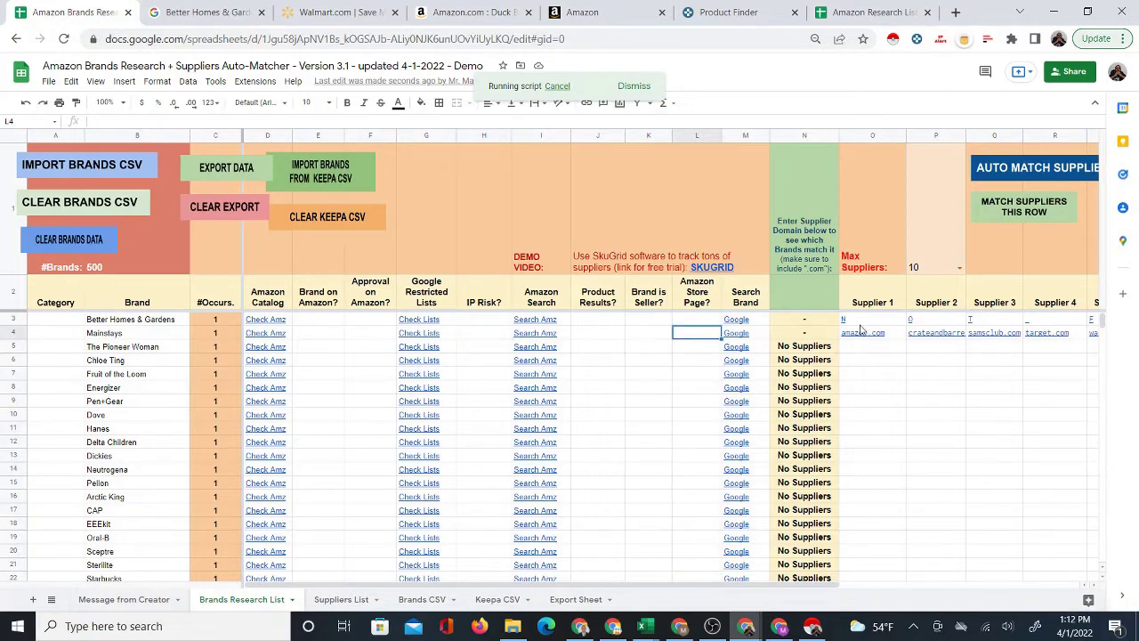
drag(823, 587, 902, 397)
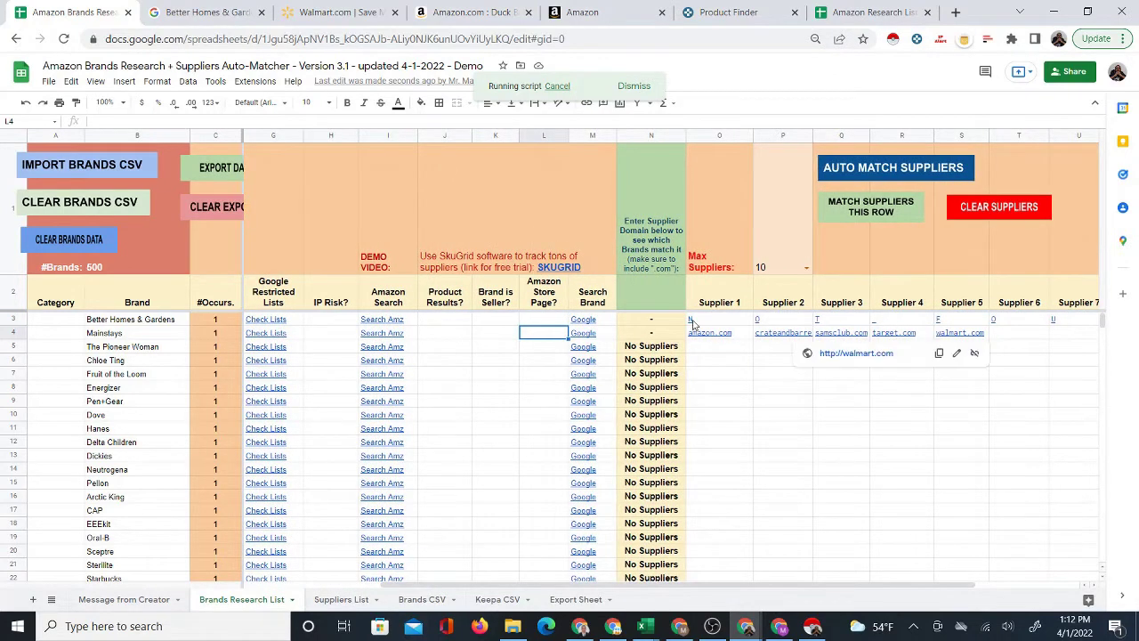
drag(715, 587, 623, 585)
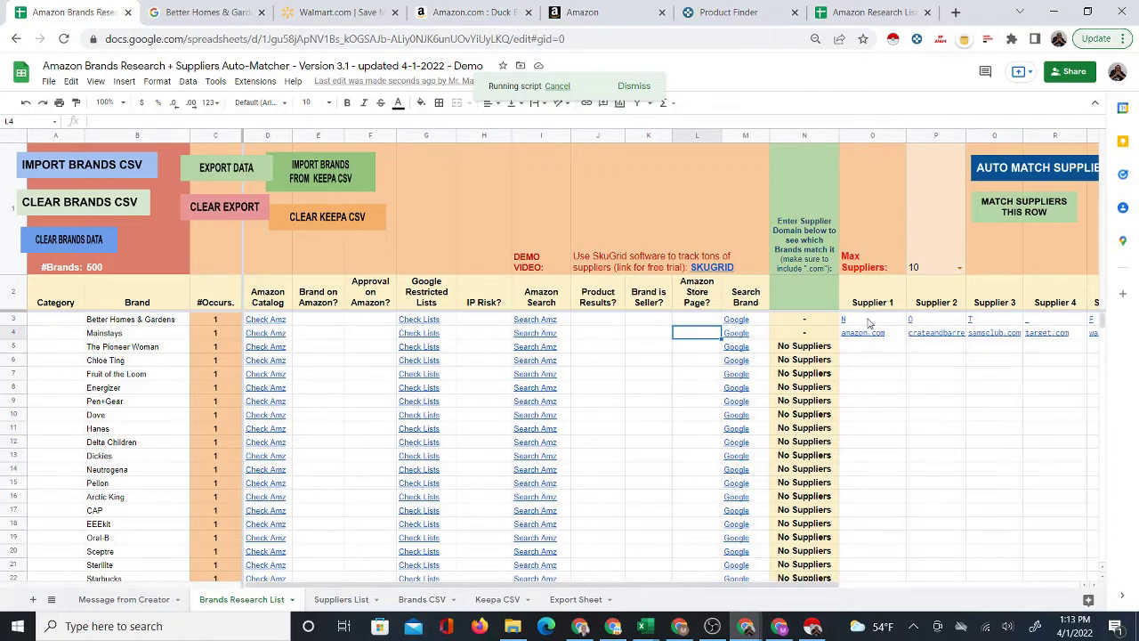
mouse_move(865, 343)
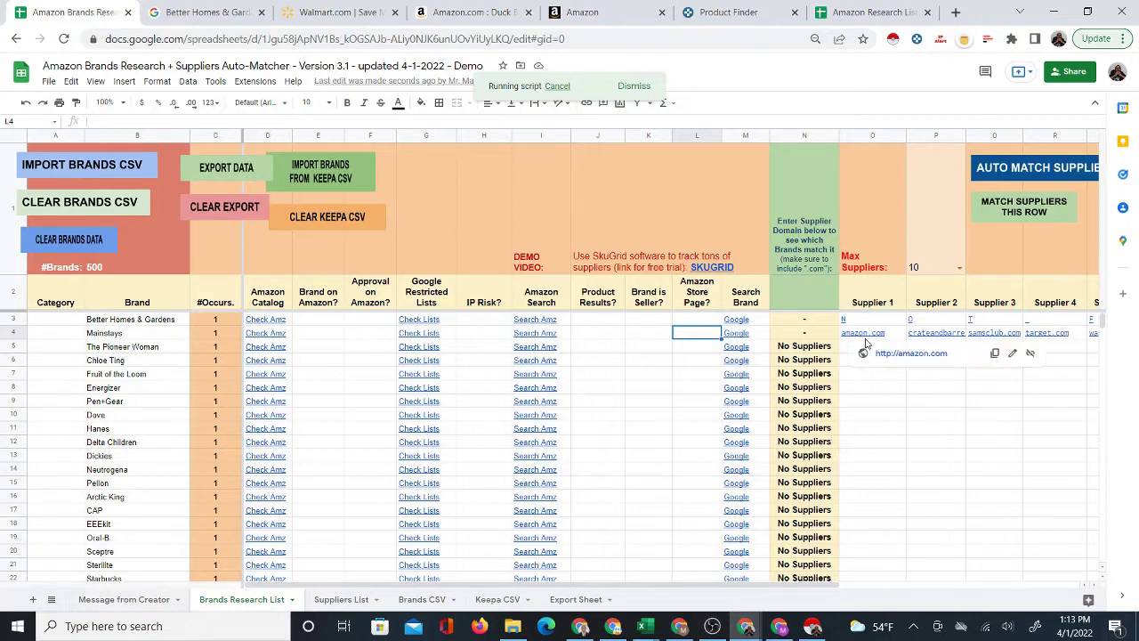
click(602, 335)
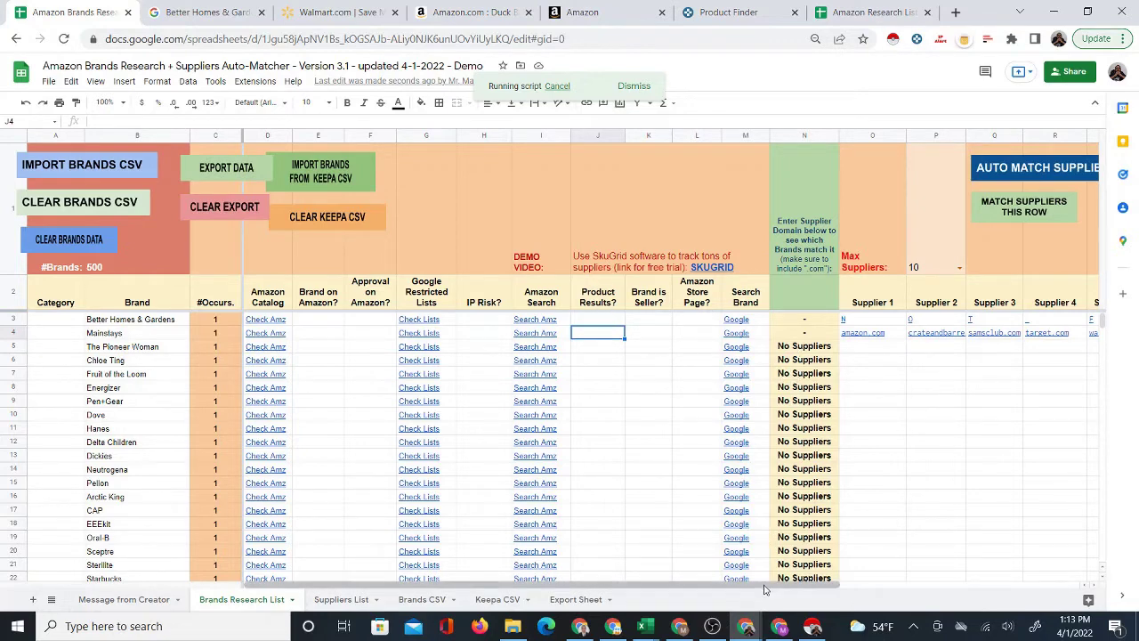
drag(764, 589, 1057, 570)
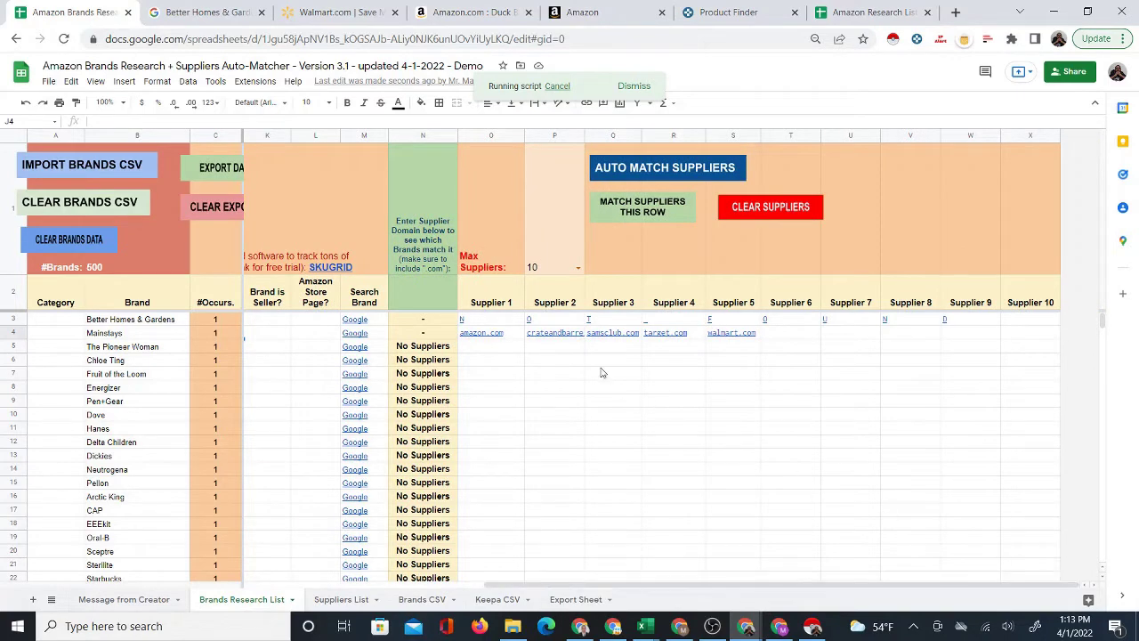
Step: Move the EXPORT DATA and CLEAR EXPORT buttons out of column C into row 1 above columns G to I, beside the Keepa buttons
drag(624, 583, 426, 593)
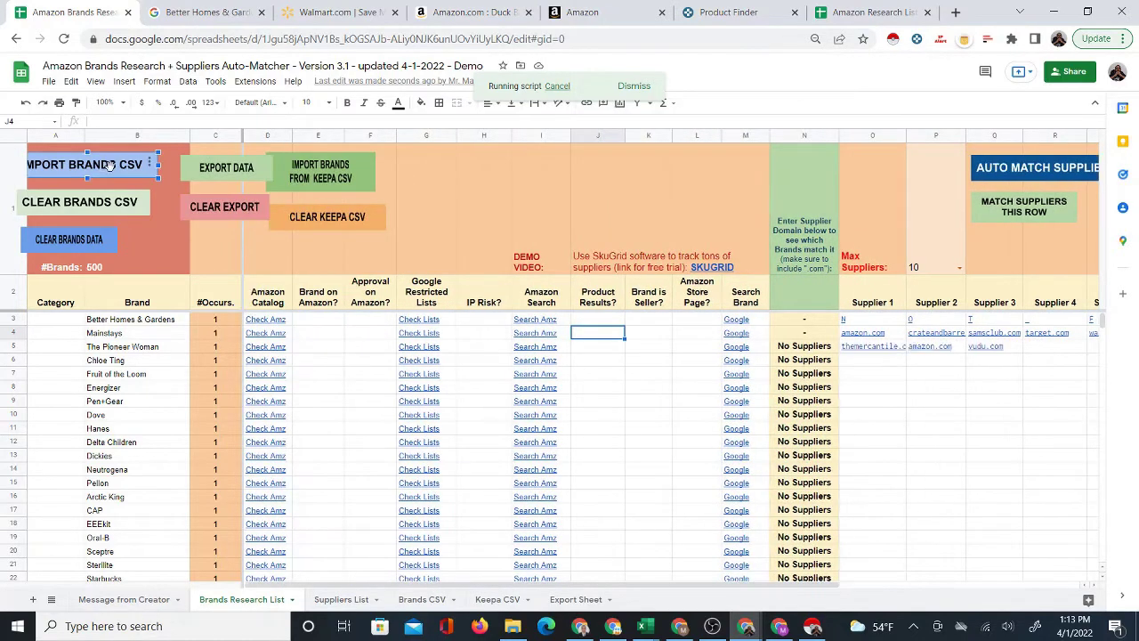
click(240, 169)
mouse_move(243, 169)
mouse_down()
mouse_move(514, 164)
mouse_move(493, 166)
mouse_up()
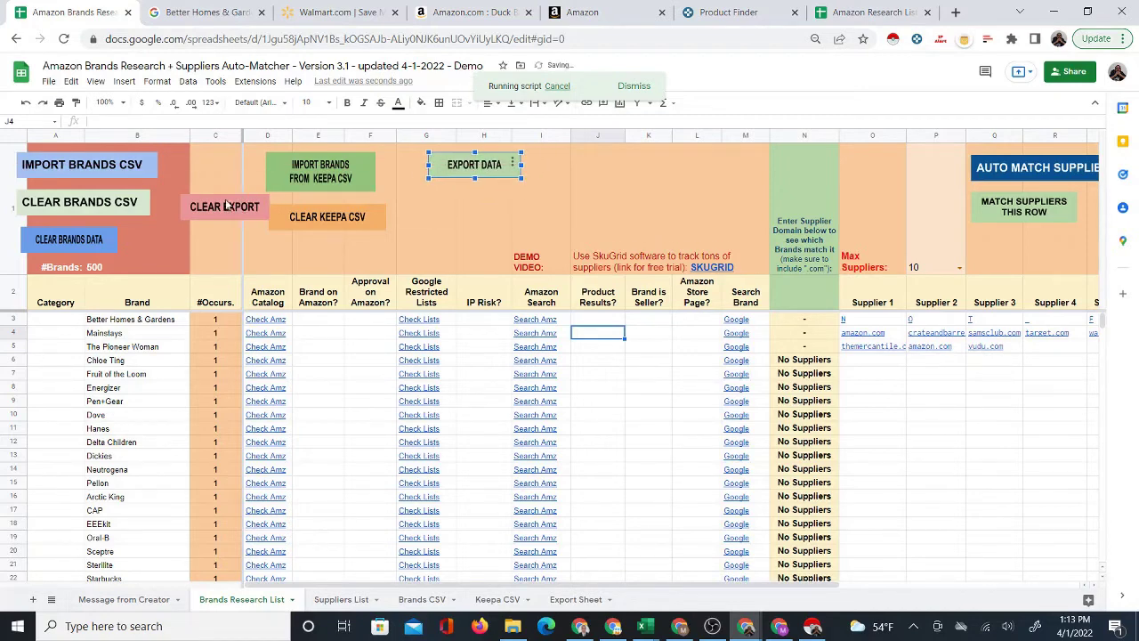
drag(227, 205, 476, 205)
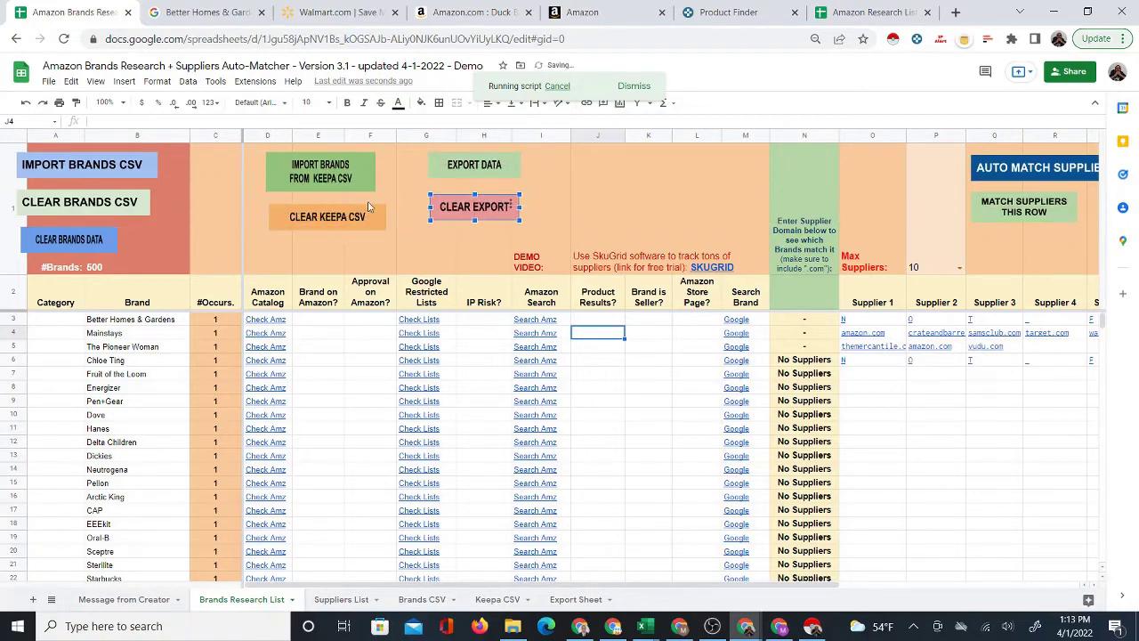
Step: Shift the IMPORT BRANDS CSV, CLEAR BRANDS CSV and CLEAR BRANDS DATA buttons away from the sheet's edge, toward column B in row 1
mouse_move(89, 165)
mouse_down()
mouse_move(154, 166)
mouse_move(135, 165)
mouse_move(140, 201)
mouse_up()
click(104, 199)
drag(84, 238, 146, 240)
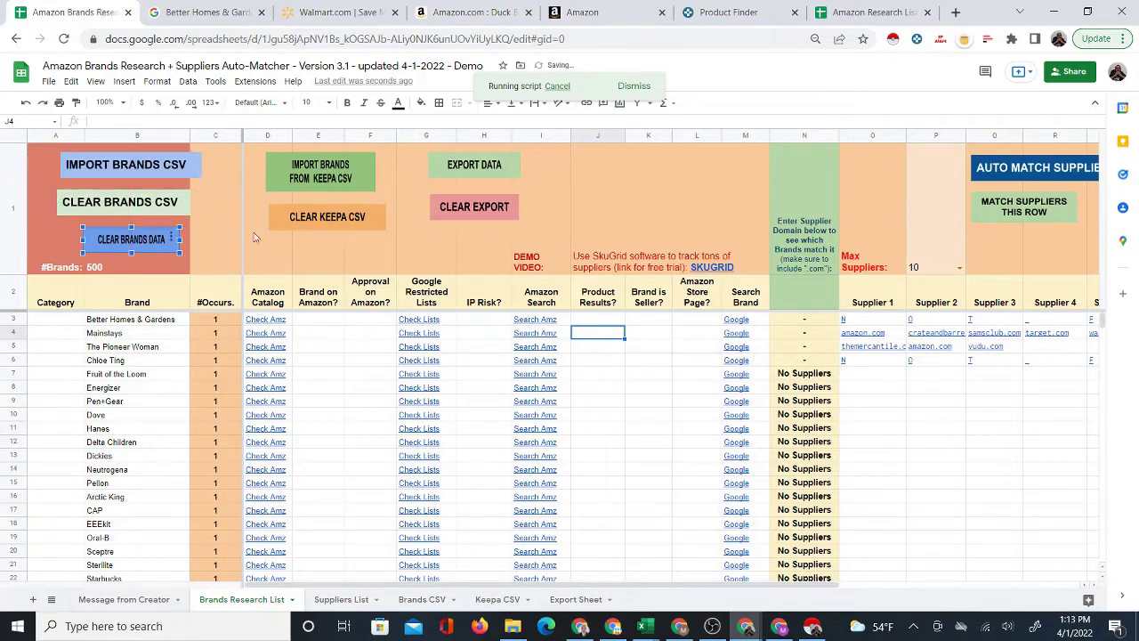
Step: Compare the supplier domains matched to Mainstays, The Pioneer Woman and the other brands processed so far
click(604, 320)
click(667, 323)
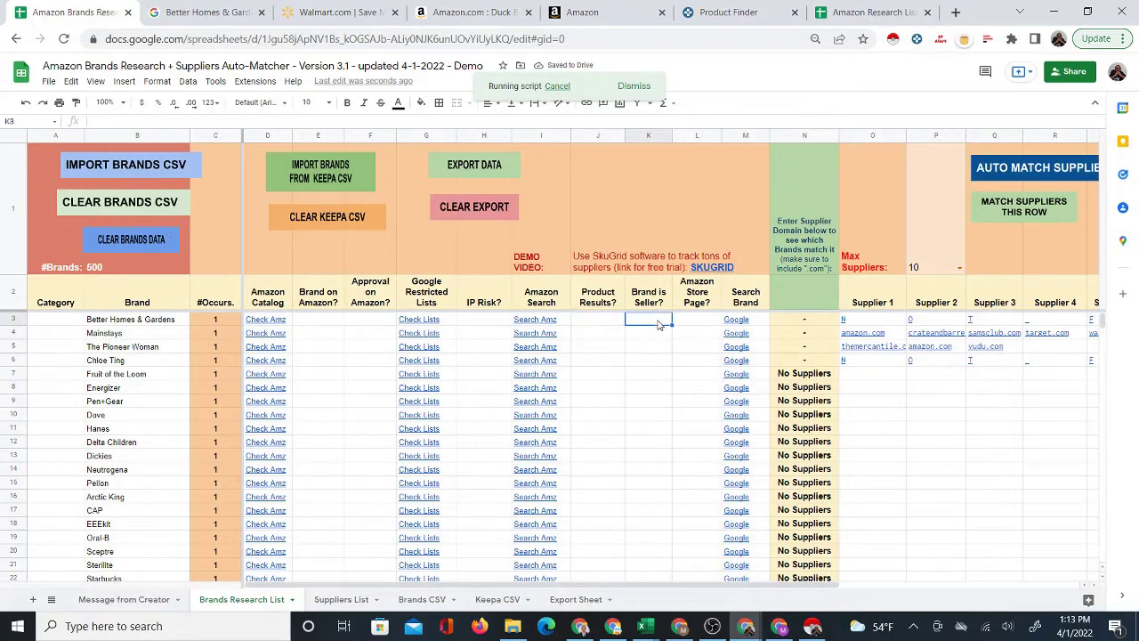
click(690, 326)
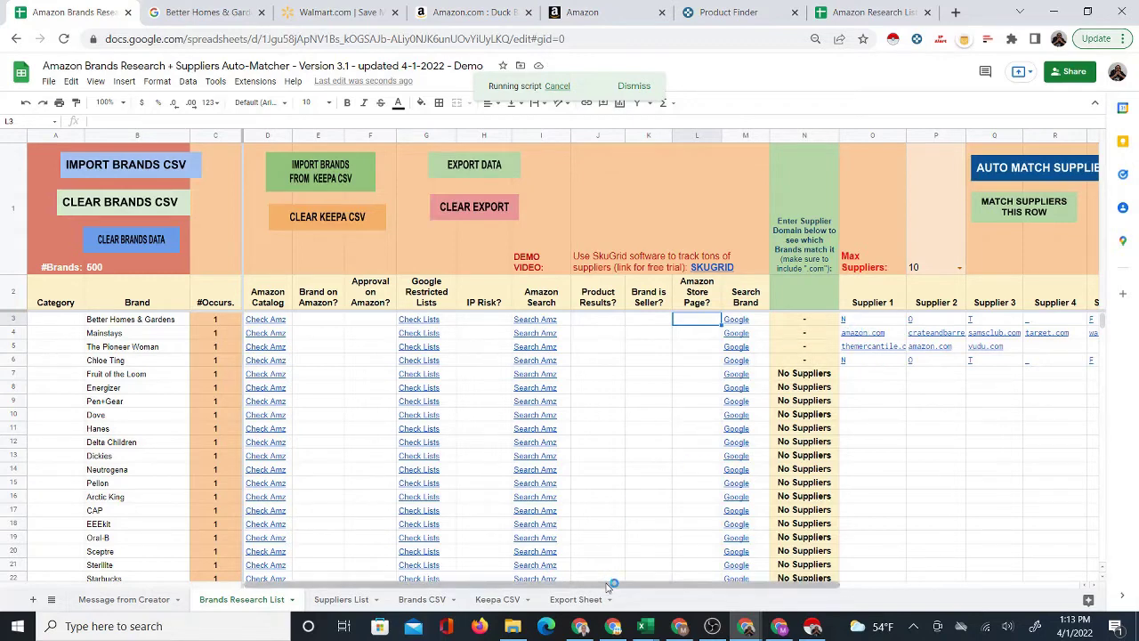
drag(610, 585, 780, 591)
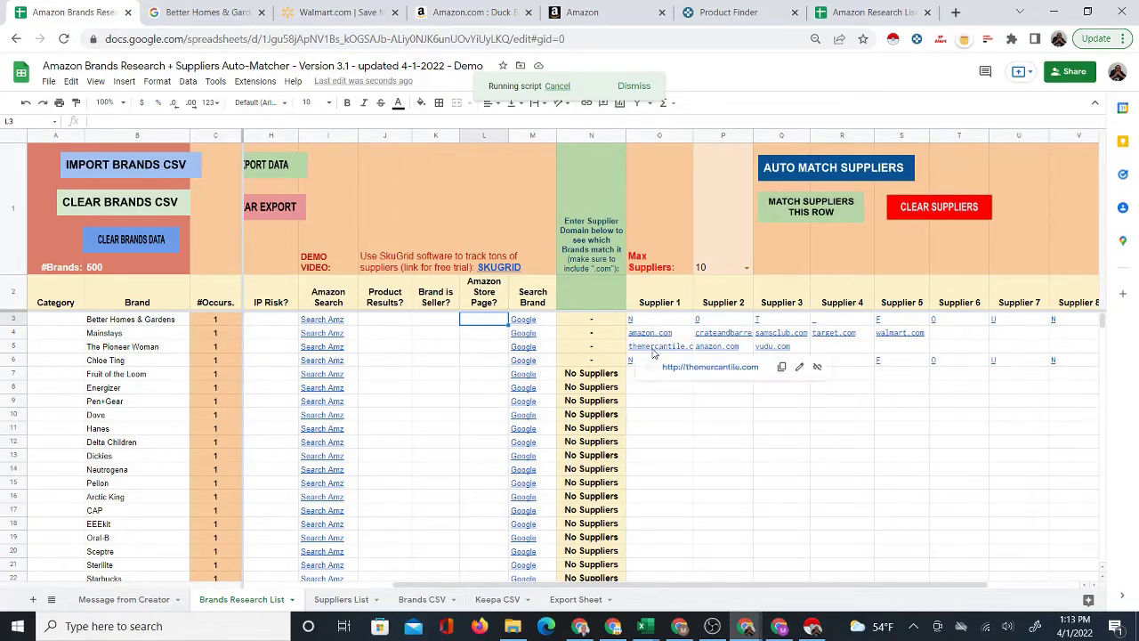
click(476, 360)
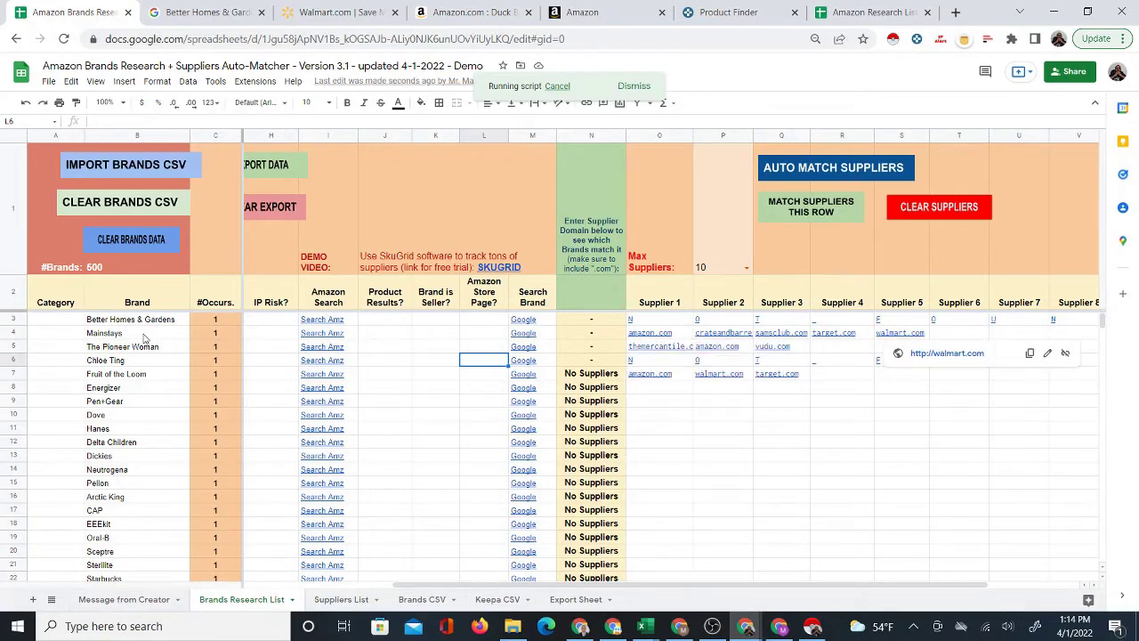
drag(122, 336, 125, 349)
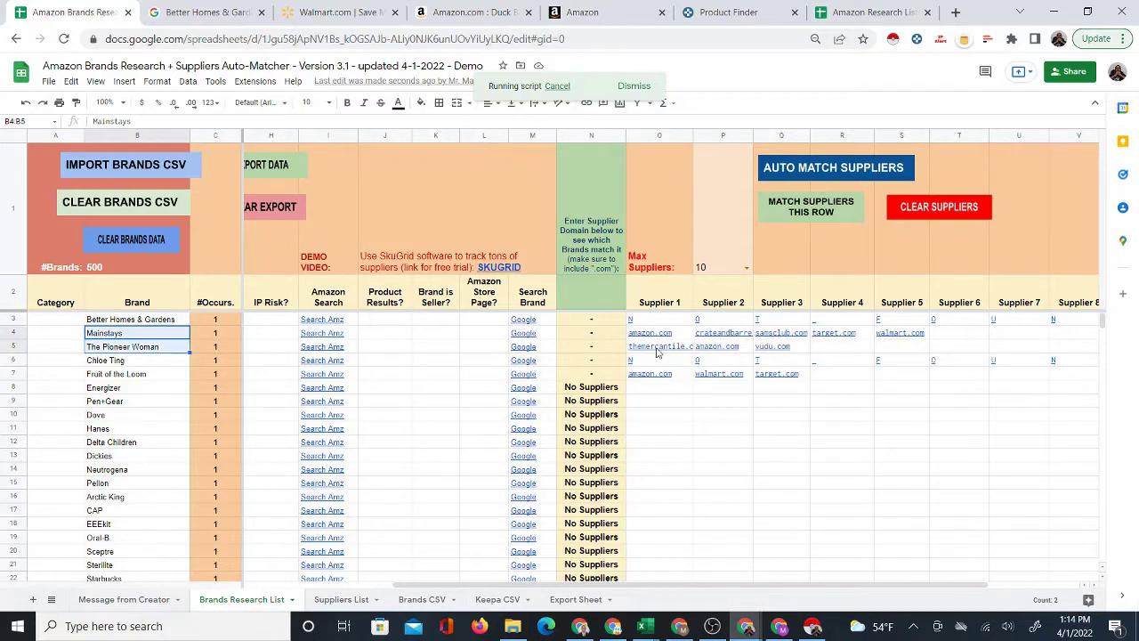
click(135, 335)
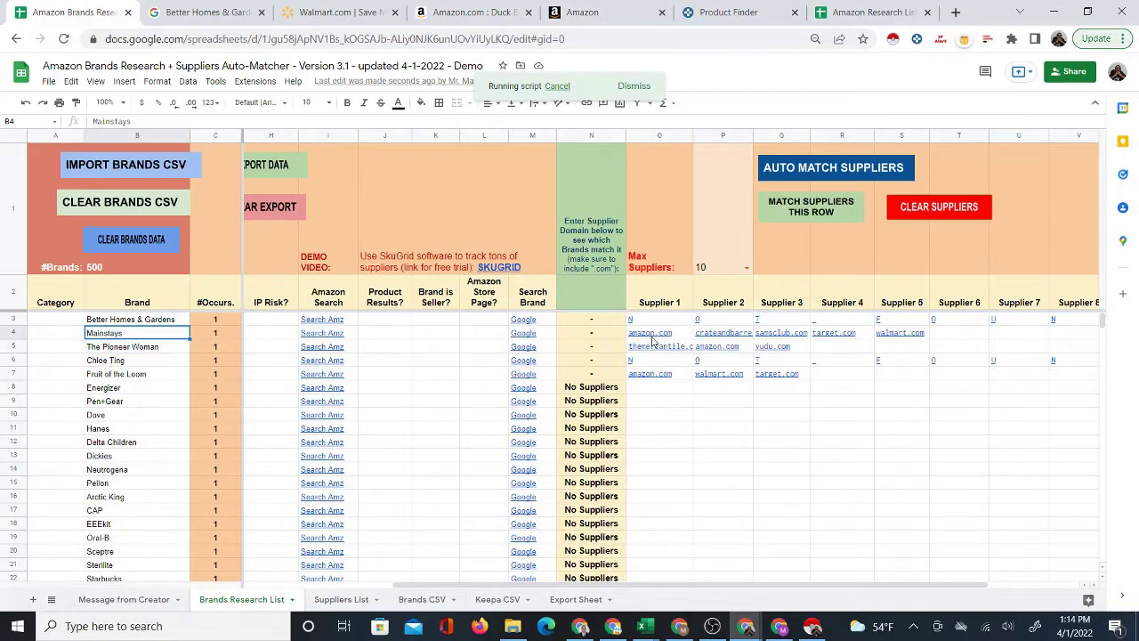
mouse_move(647, 351)
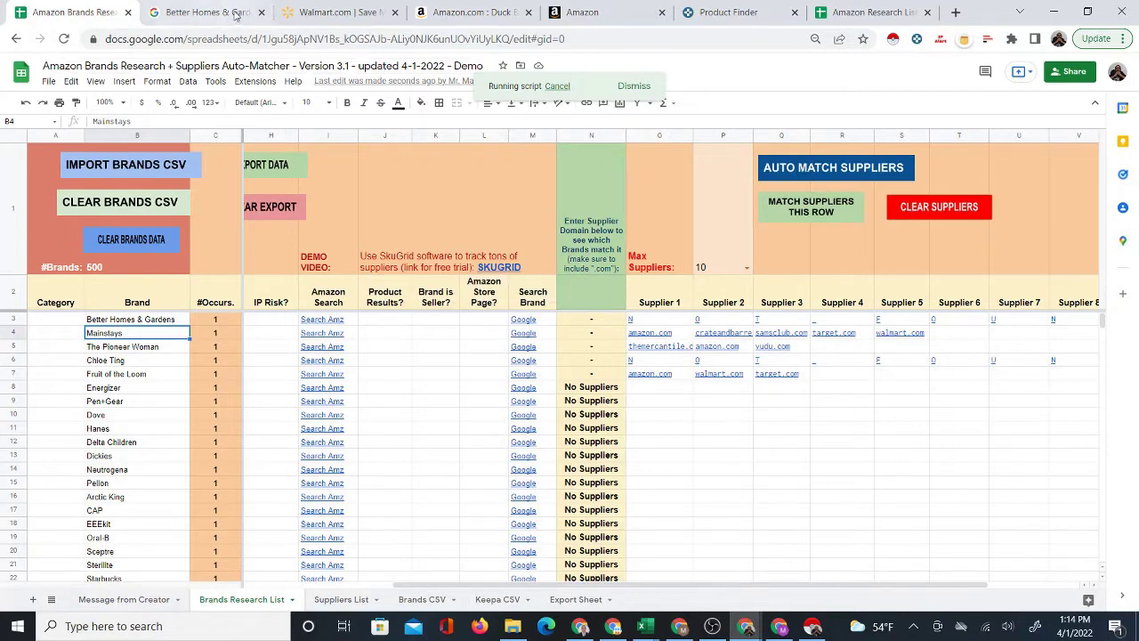
Step: Look at the open Walmart, Amazon product and Seller Central pages, and return to the brands research spreadsheet
click(356, 14)
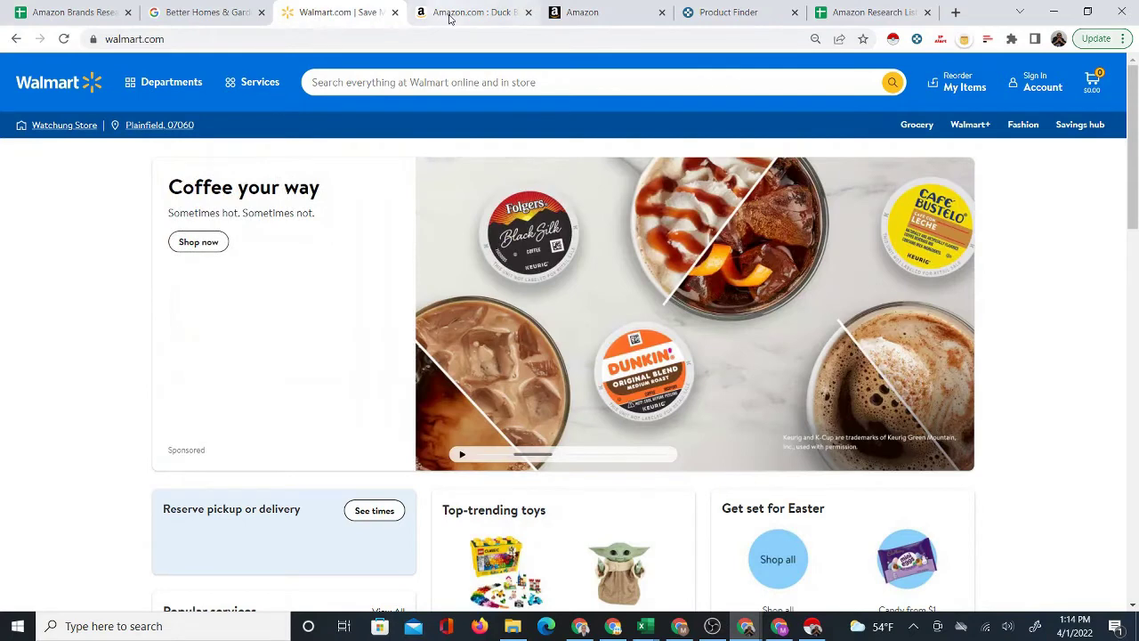
click(456, 16)
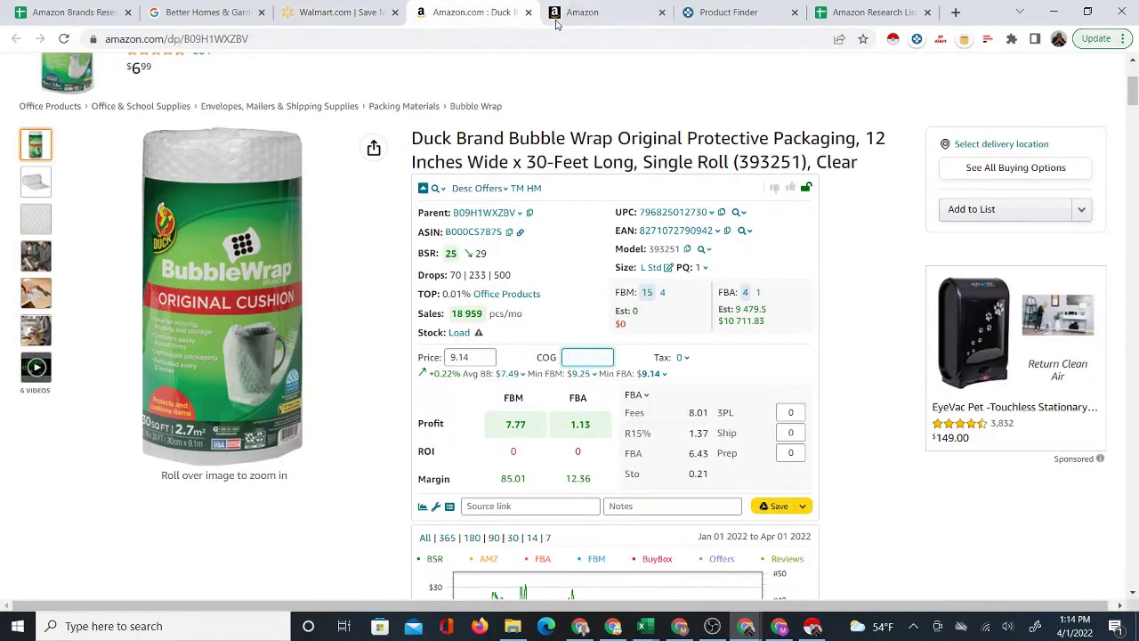
click(583, 13)
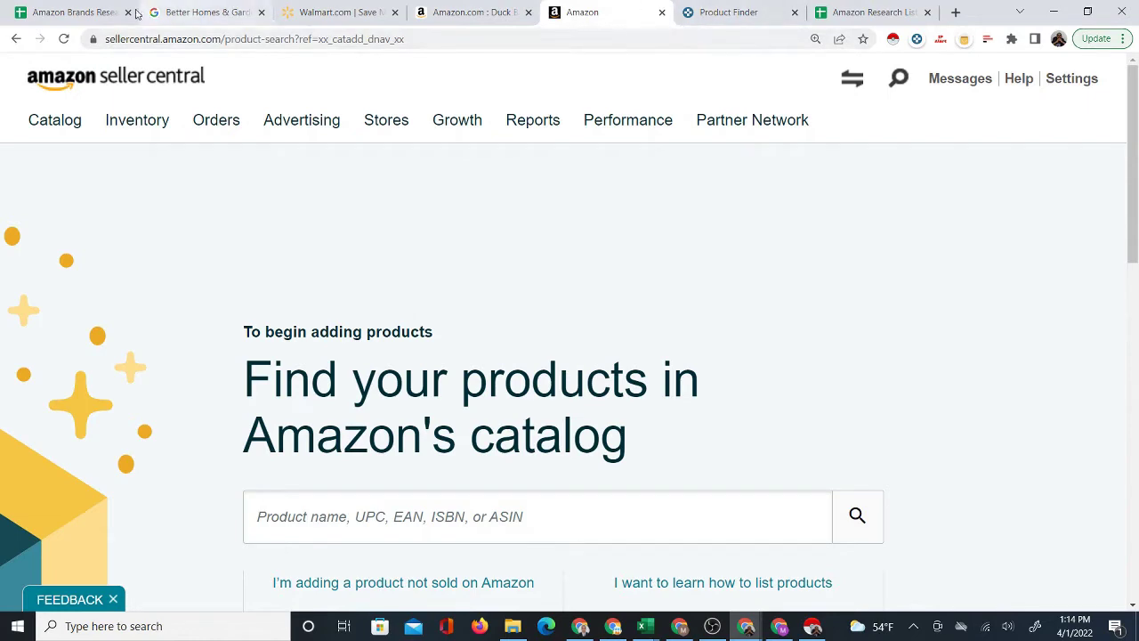
click(80, 12)
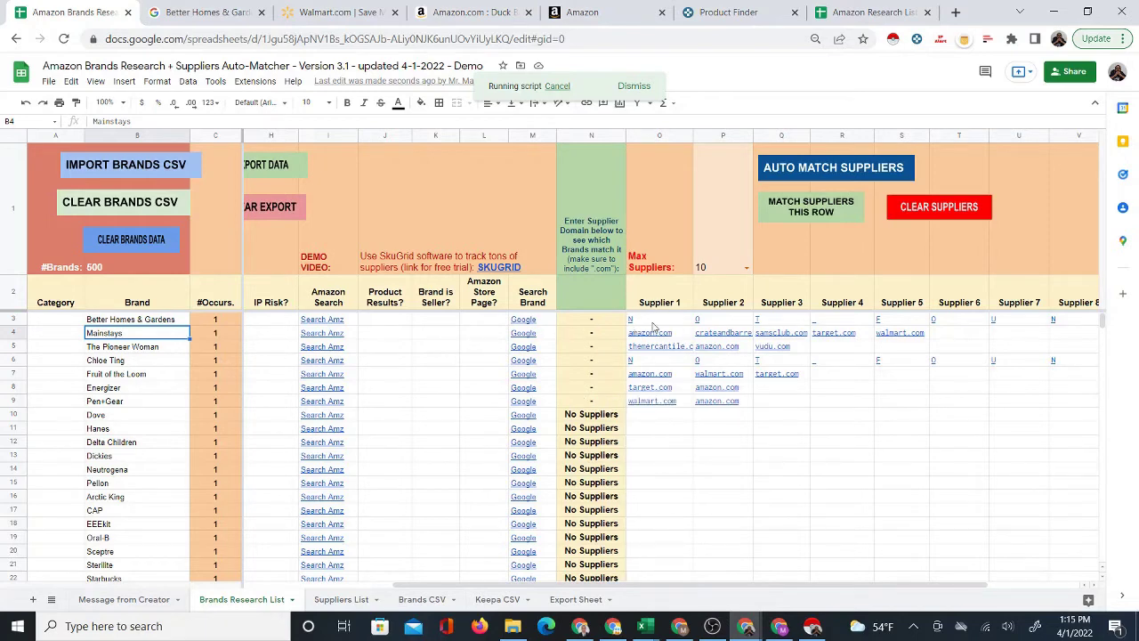
Step: Open the Google search link for the Better Homes & Gardens brand and look through the search results
click(523, 319)
drag(523, 319, 555, 347)
key(ctrl+c)
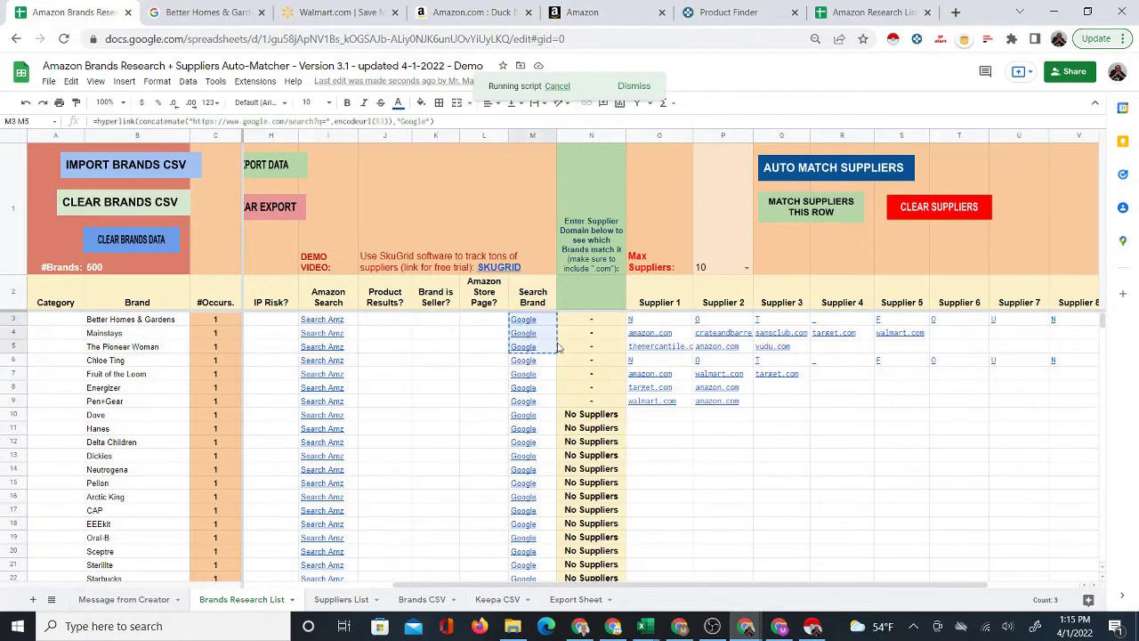
click(528, 321)
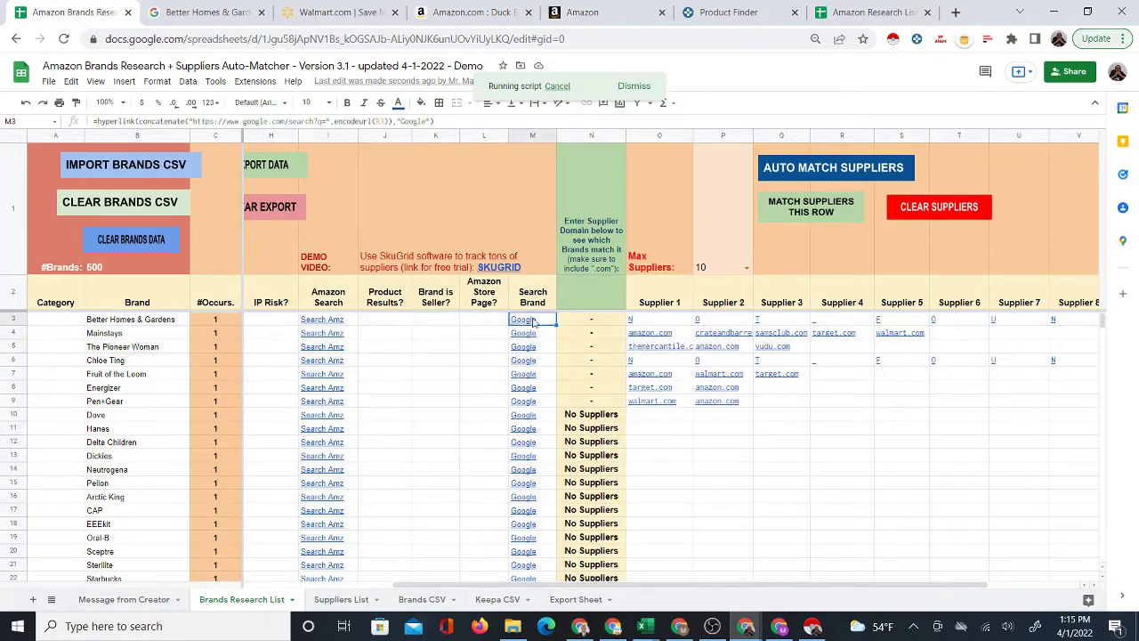
mouse_move(532, 323)
click(568, 346)
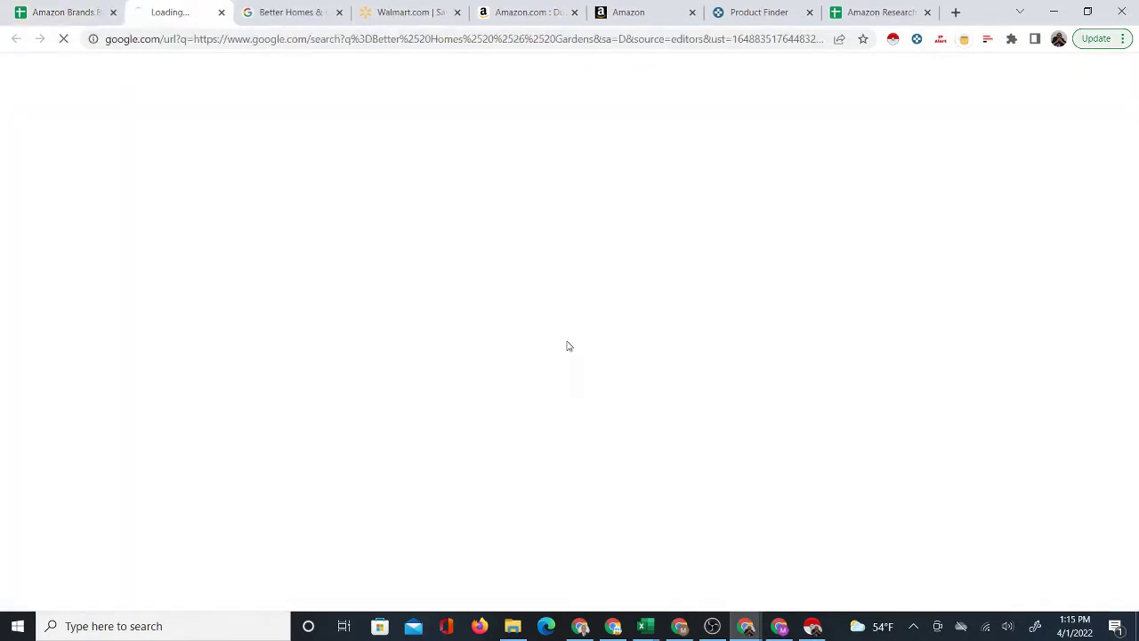
scroll(409, 344, down, 1)
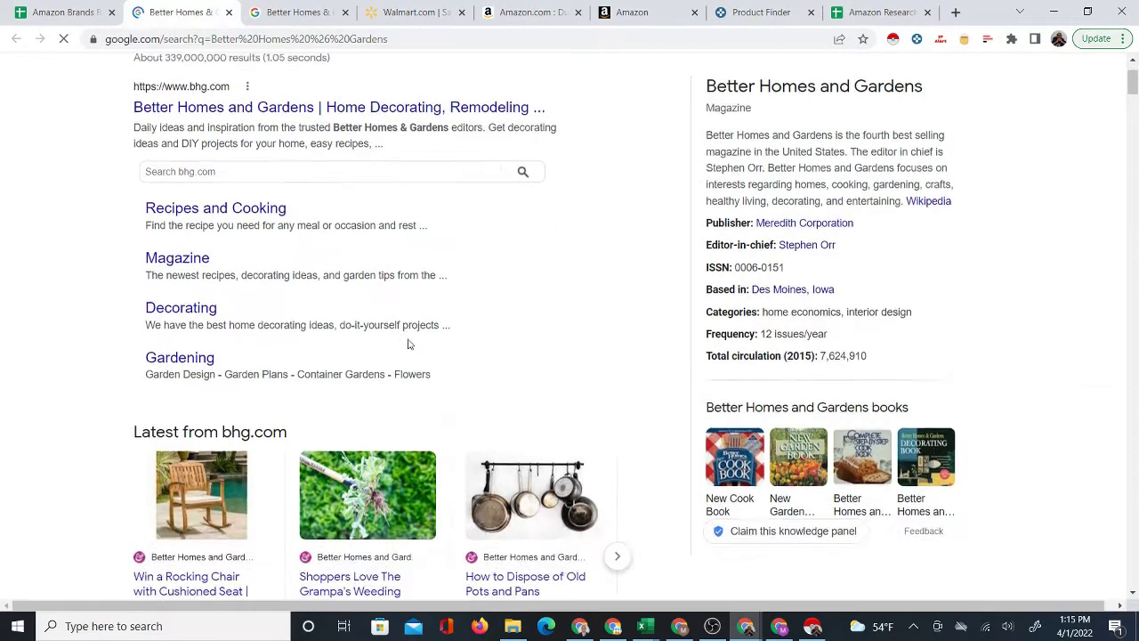
scroll(409, 344, down, 4)
Step: Close both Better Homes & Gardens search pages and return to the brands research spreadsheet
click(284, 11)
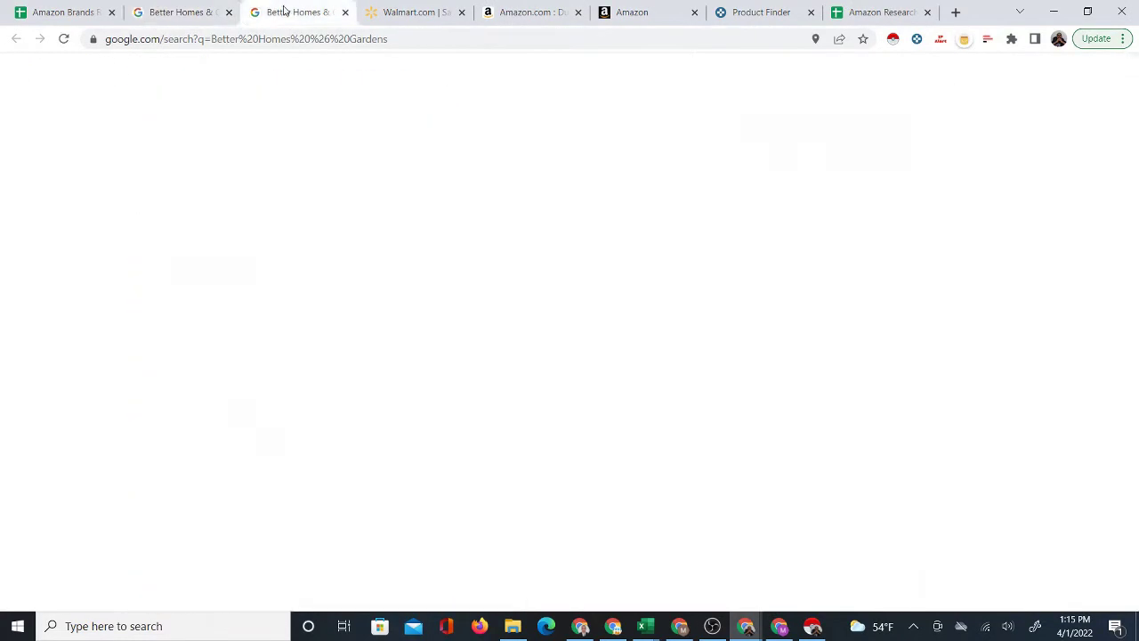
click(345, 12)
click(204, 11)
click(229, 12)
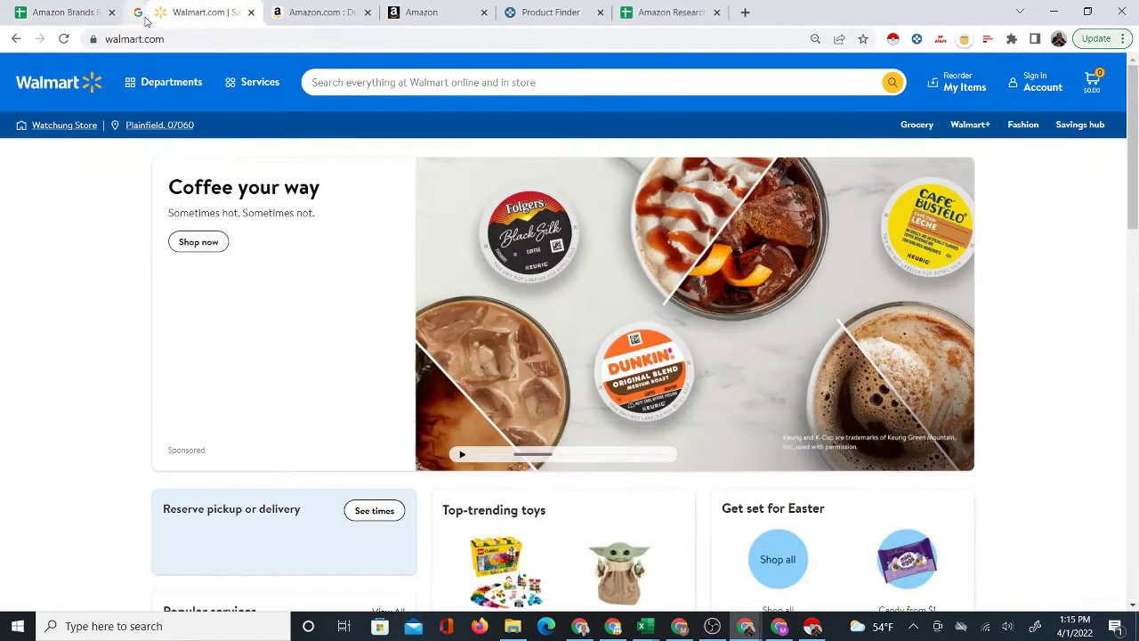
click(62, 12)
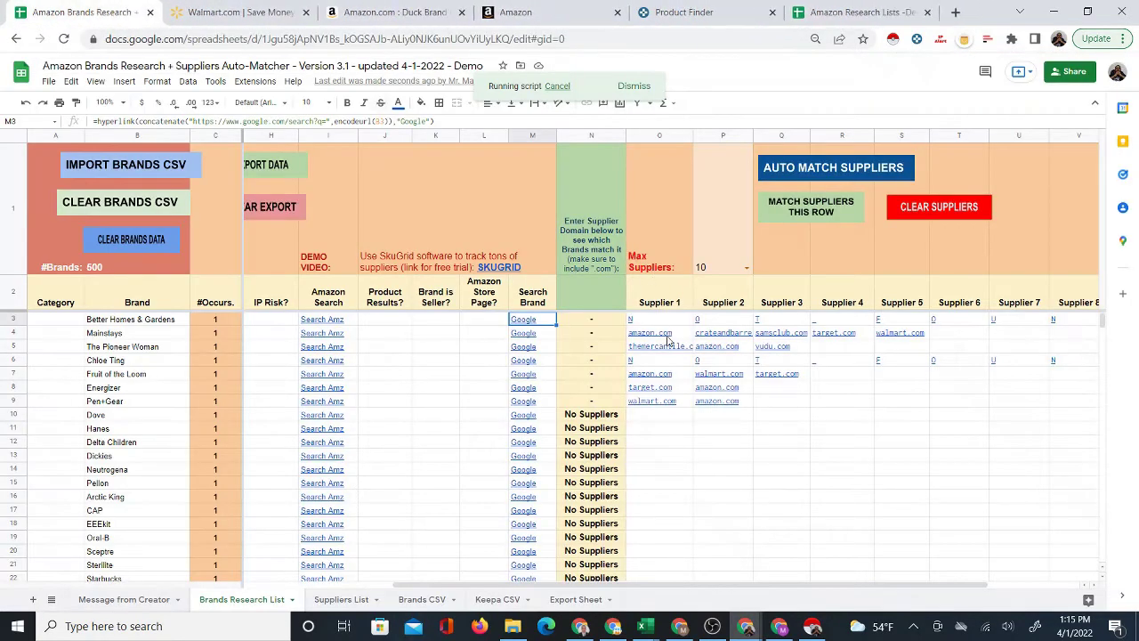
Step: Match suppliers for the Better Homes & Gardens row only and clear the leftover placeholder letters from Supplier 4 through Supplier 8
click(663, 322)
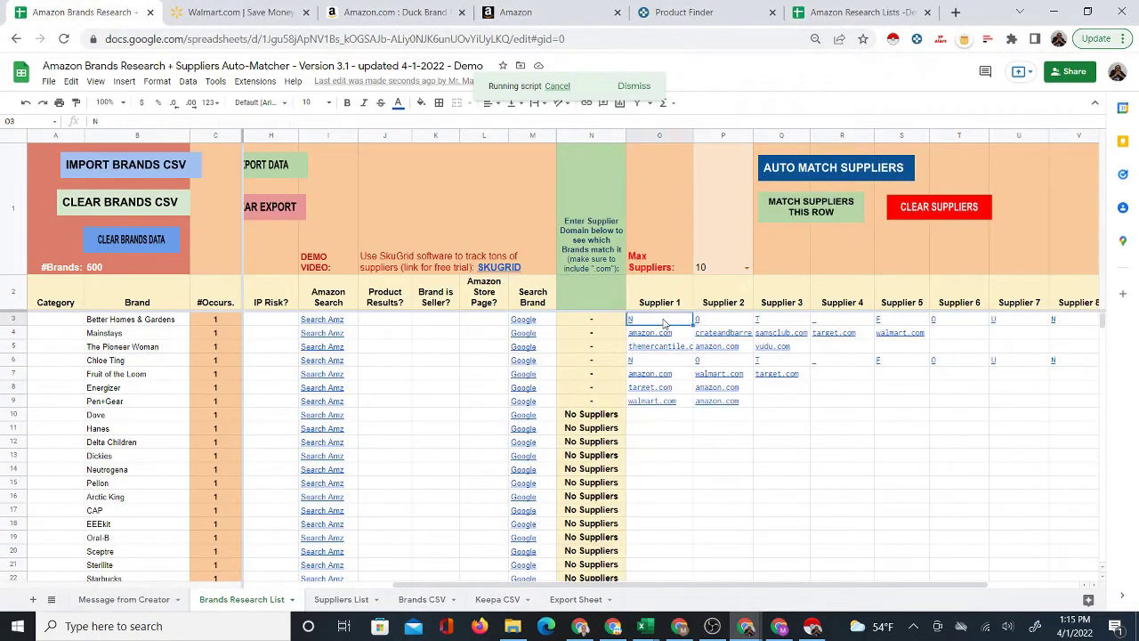
click(806, 211)
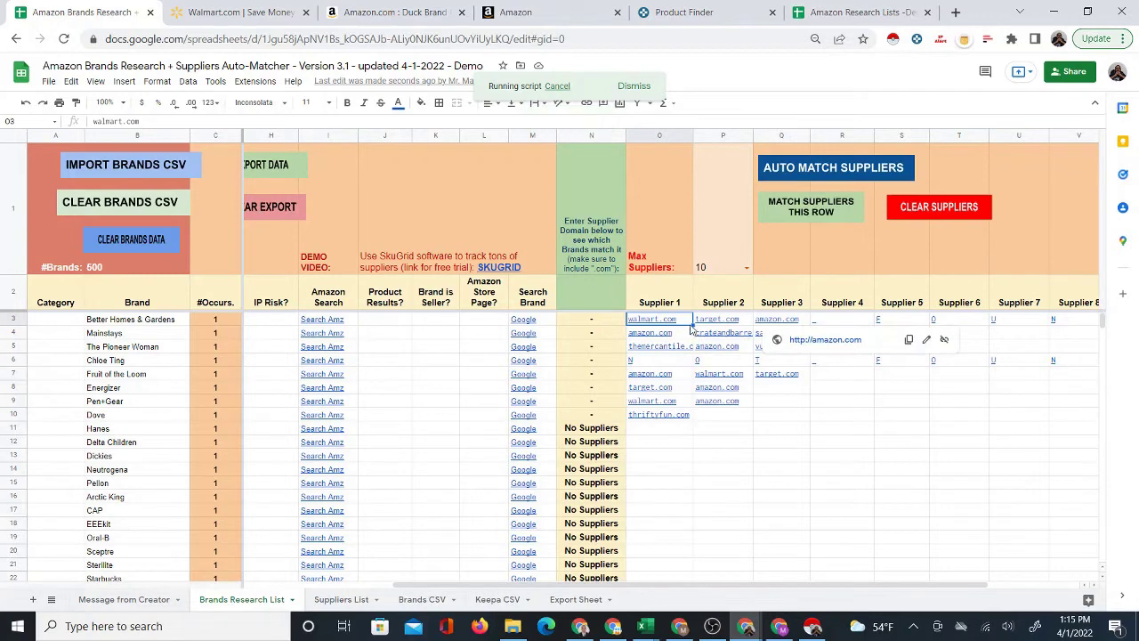
drag(833, 324, 1067, 328)
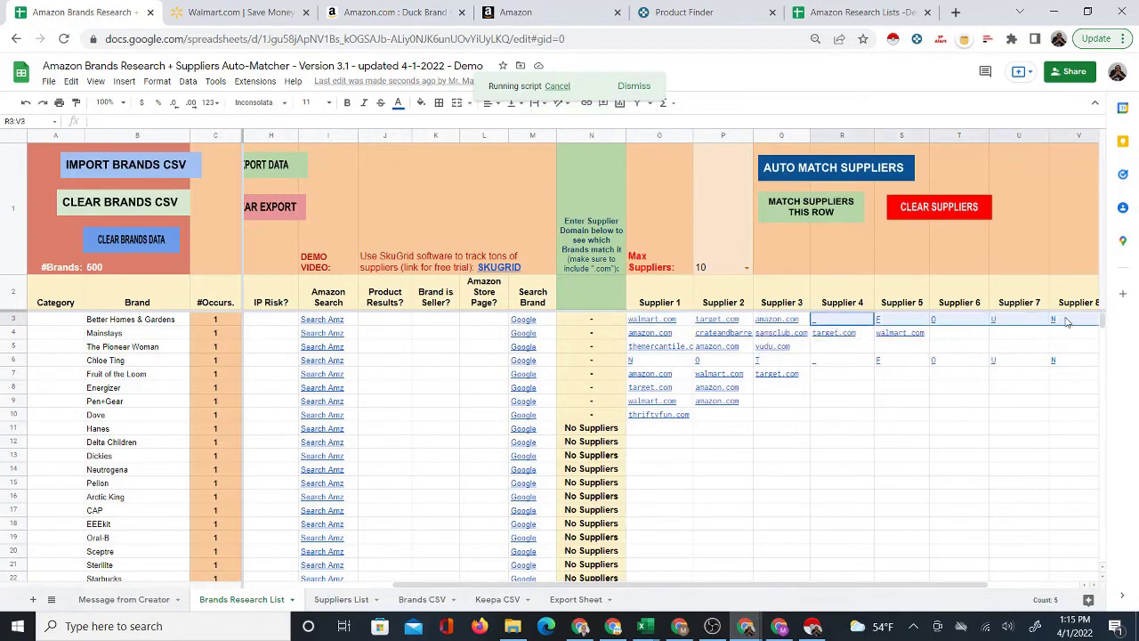
key(Delete)
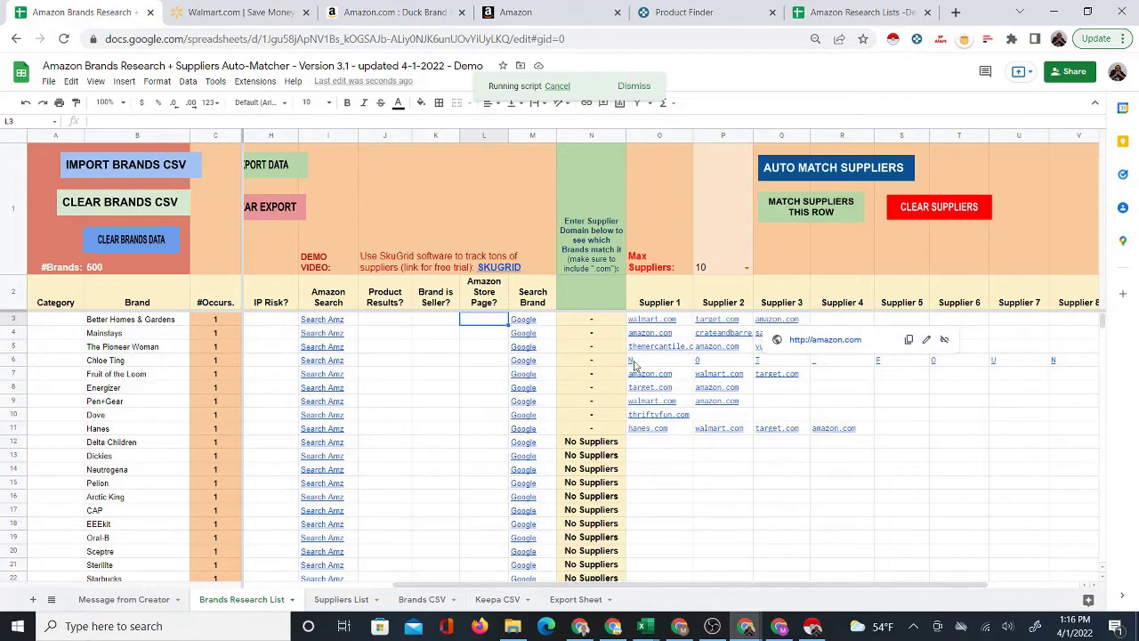
Step: Check the supplier domains matched to Hanes and Delta Children
click(654, 447)
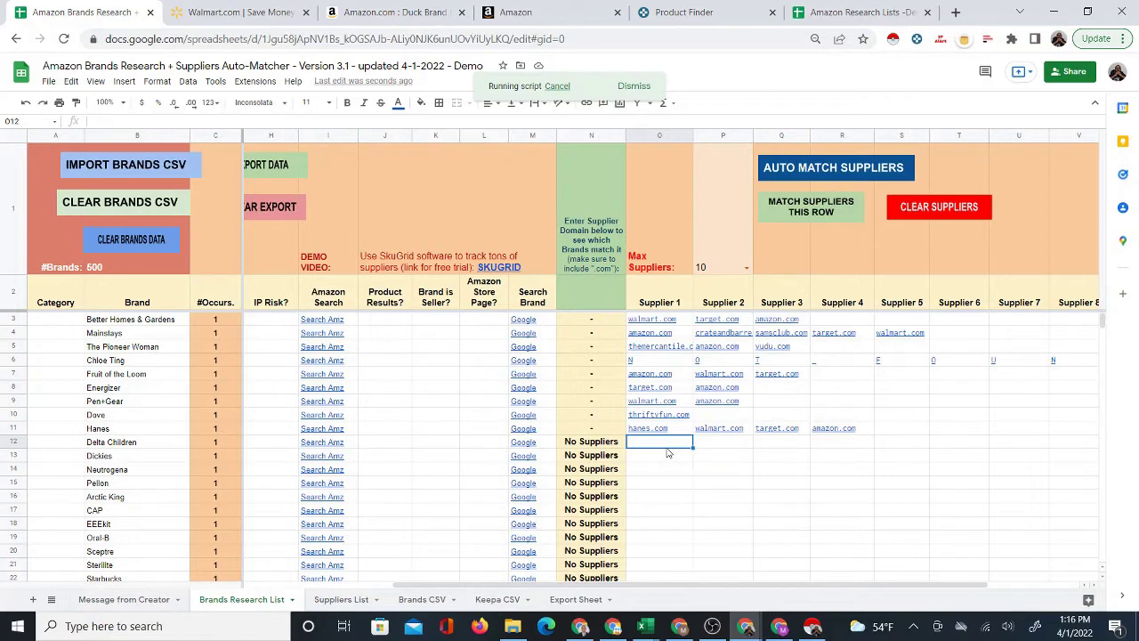
mouse_move(656, 432)
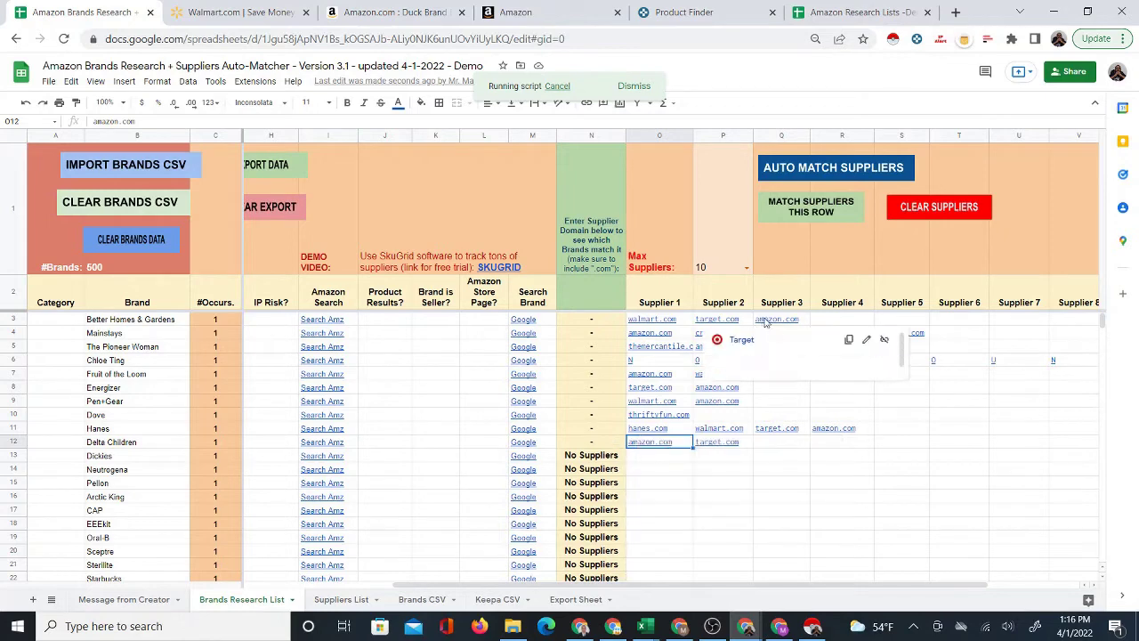
click(908, 443)
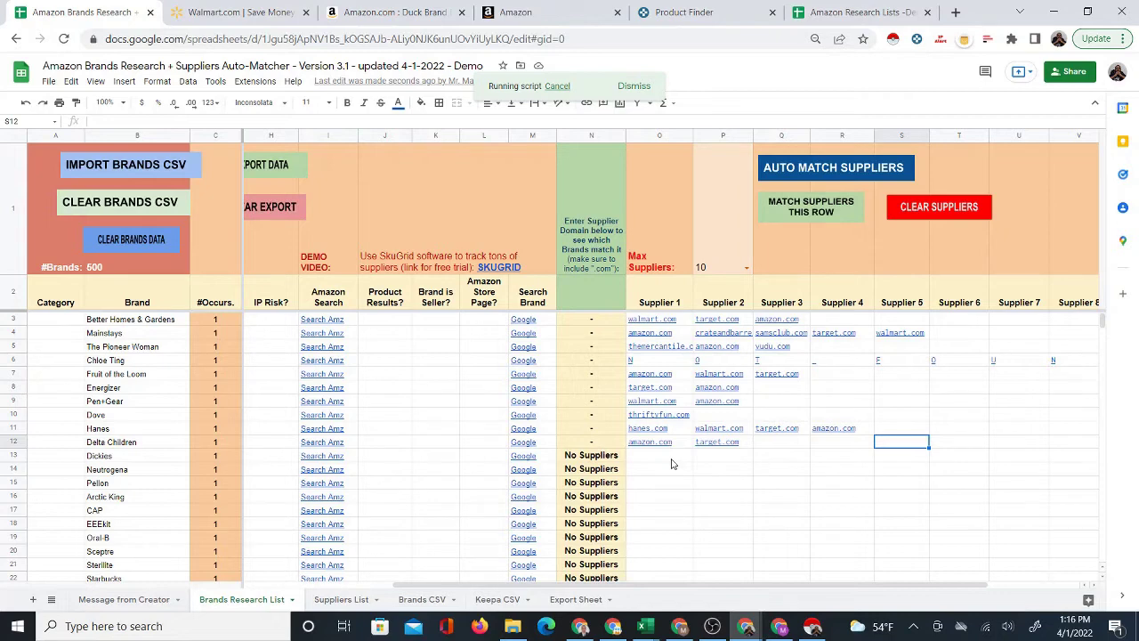
Step: Enter amazon.com as the supplier domain in cell N2 to flag which brands match it
click(586, 302)
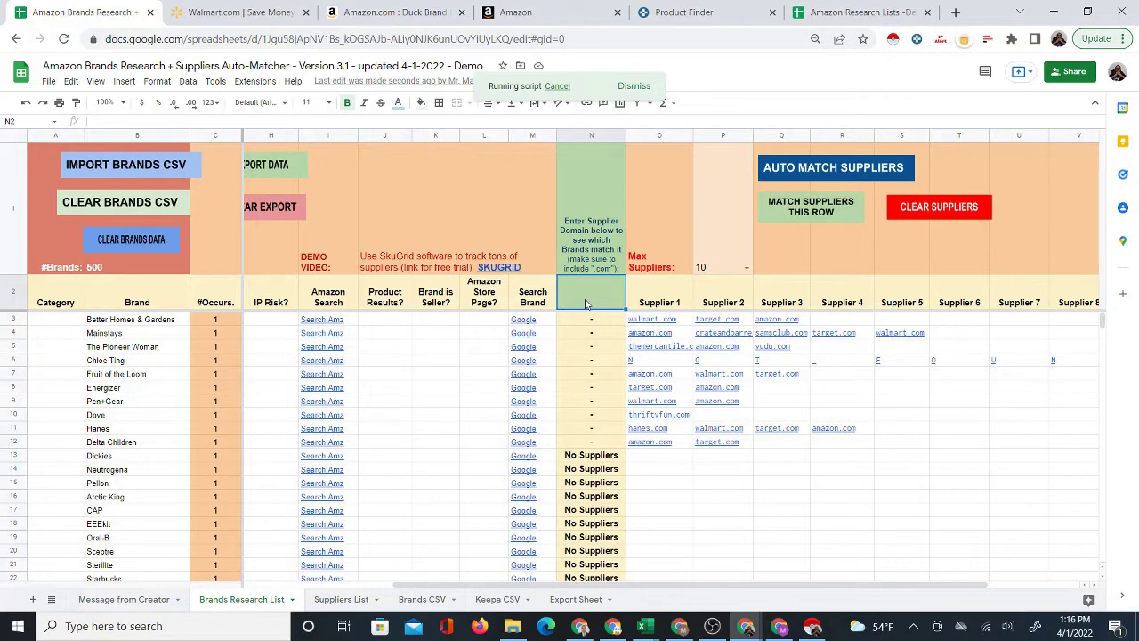
drag(147, 322, 138, 516)
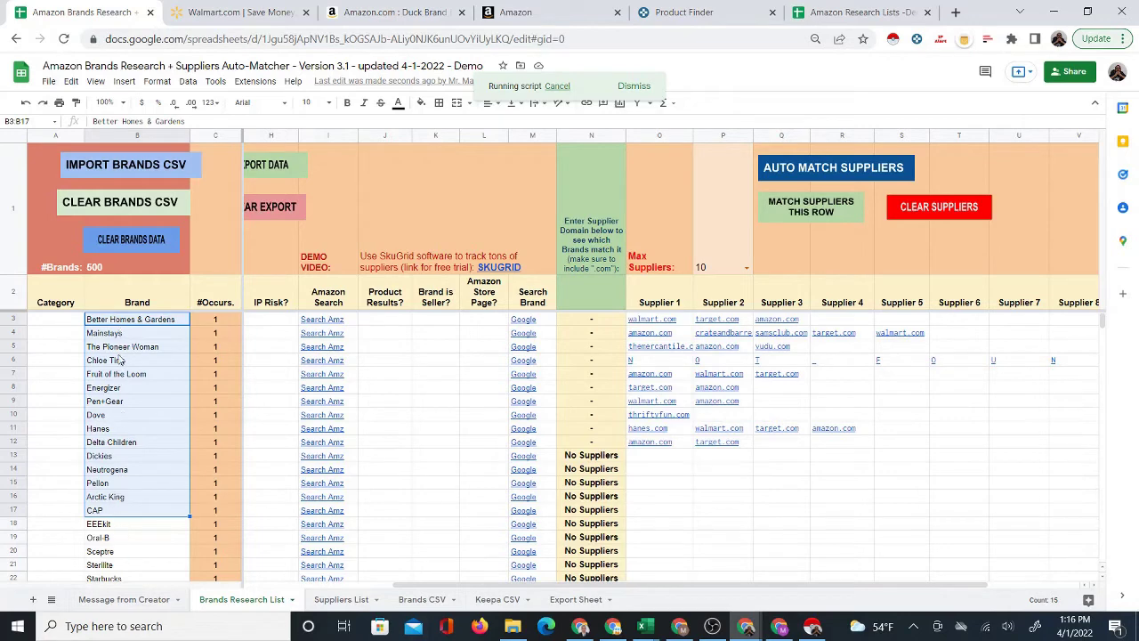
drag(122, 322, 134, 524)
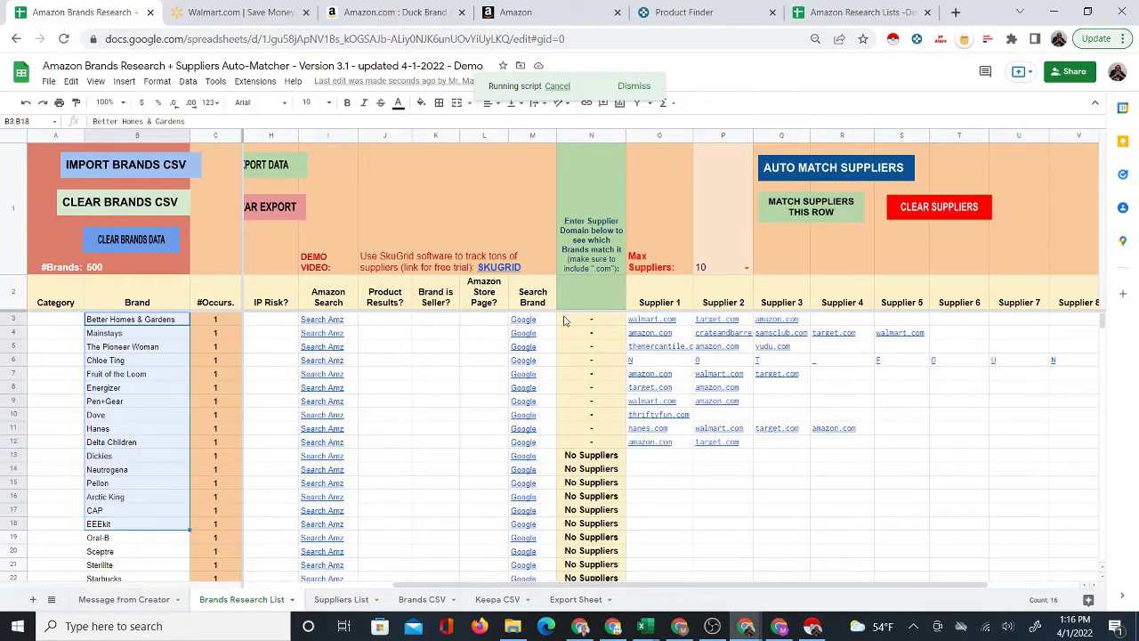
click(588, 303)
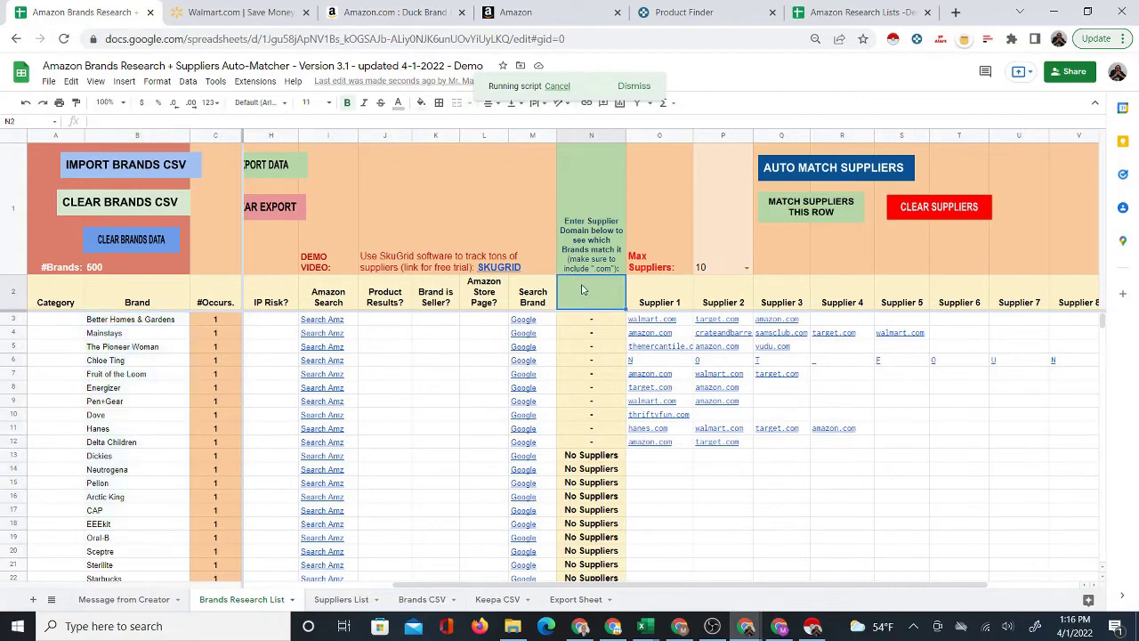
text(amazon.com)
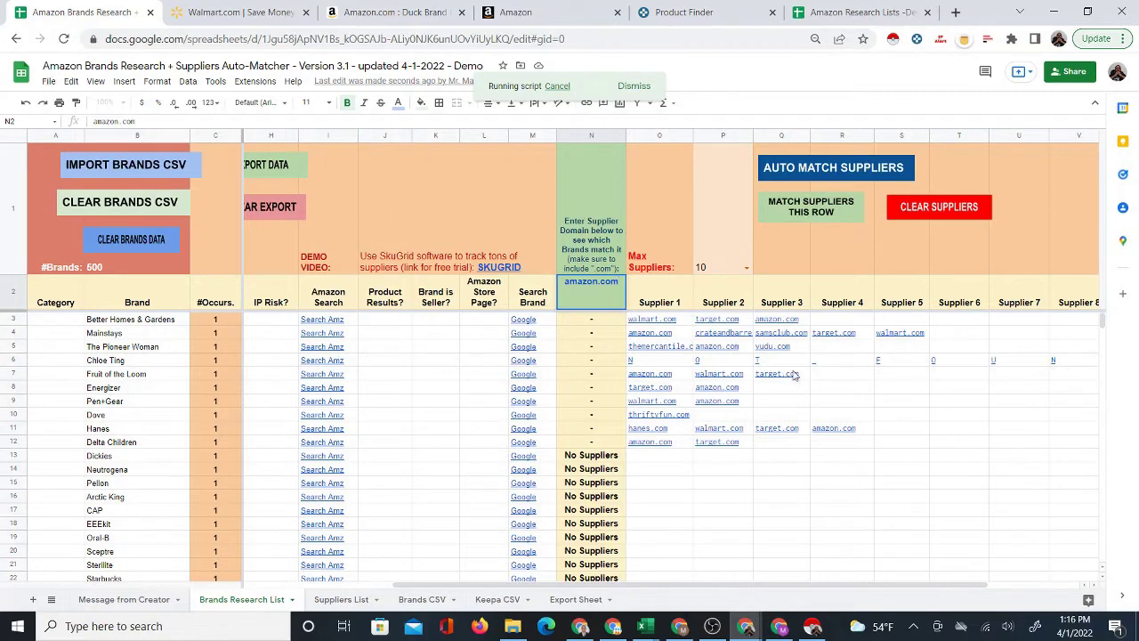
click(882, 405)
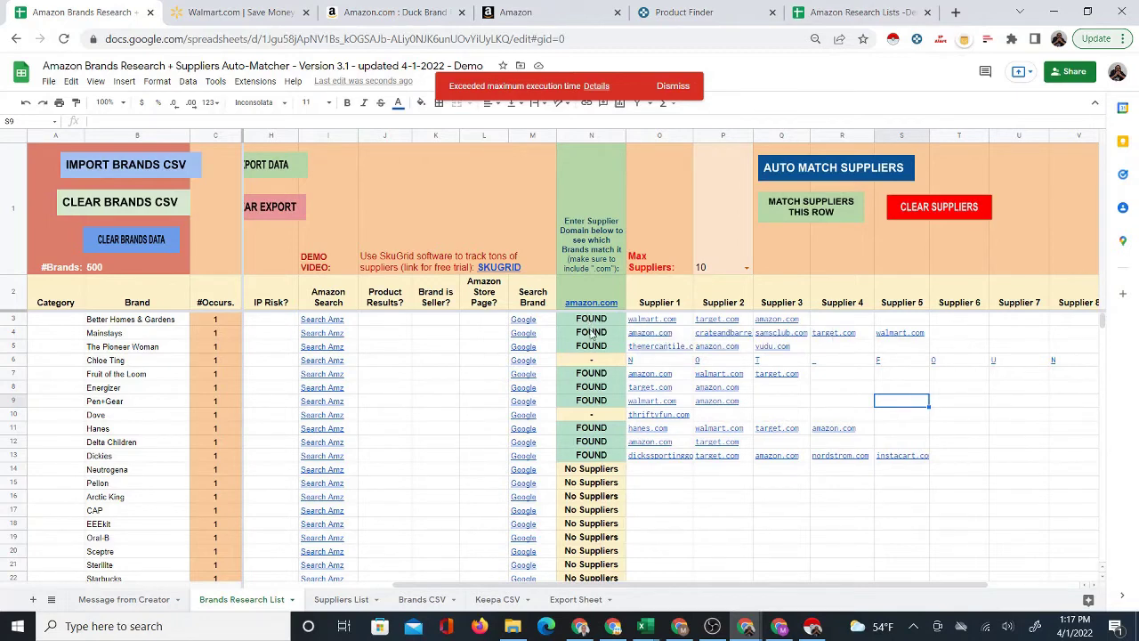
Step: Dismiss the script error and rerun automatic supplier matching for the brands from Neutrogena onward
mouse_move(601, 305)
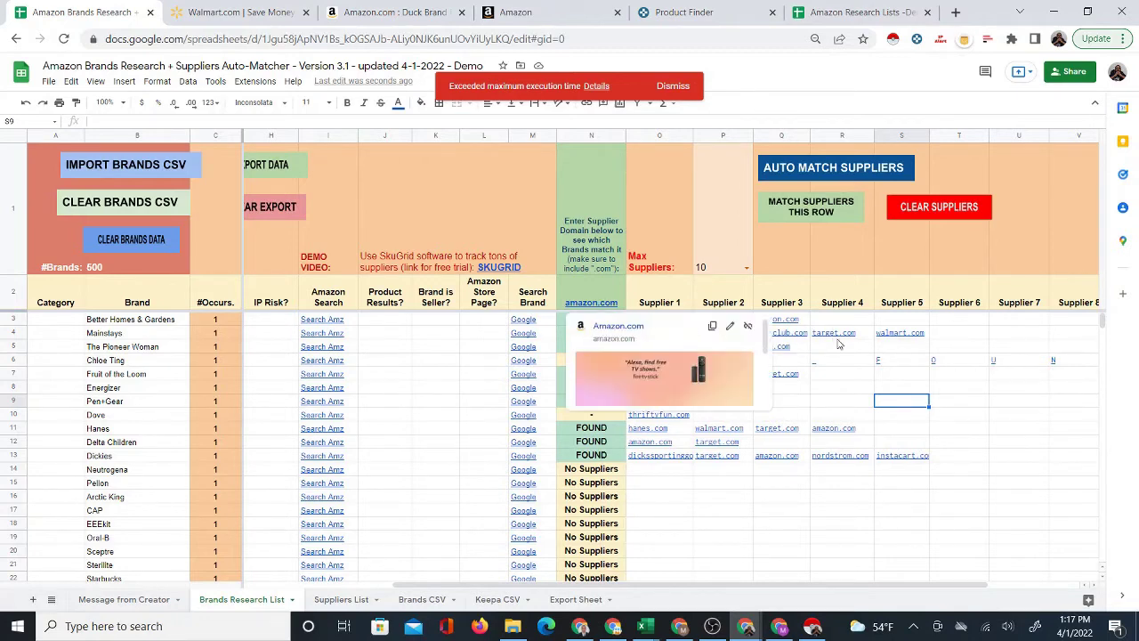
click(660, 470)
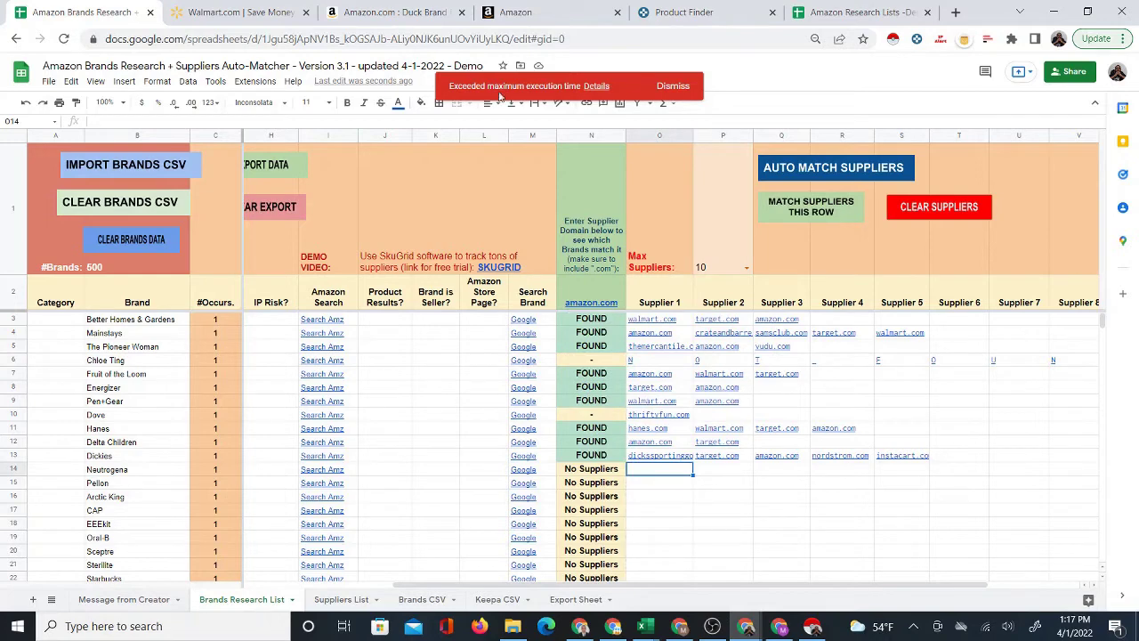
click(674, 86)
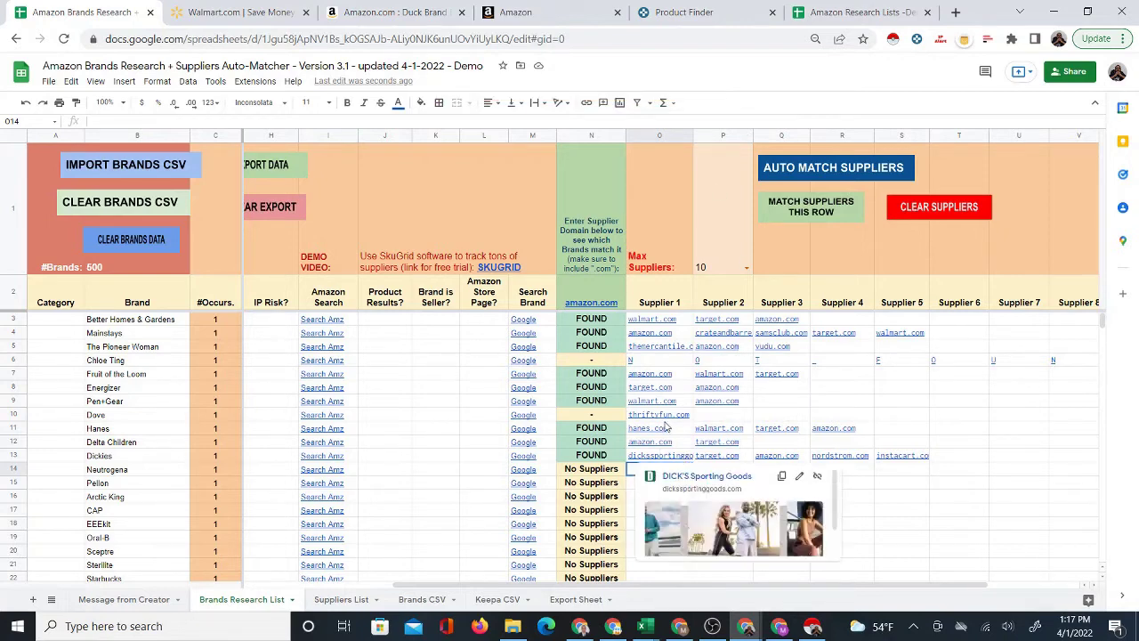
click(801, 171)
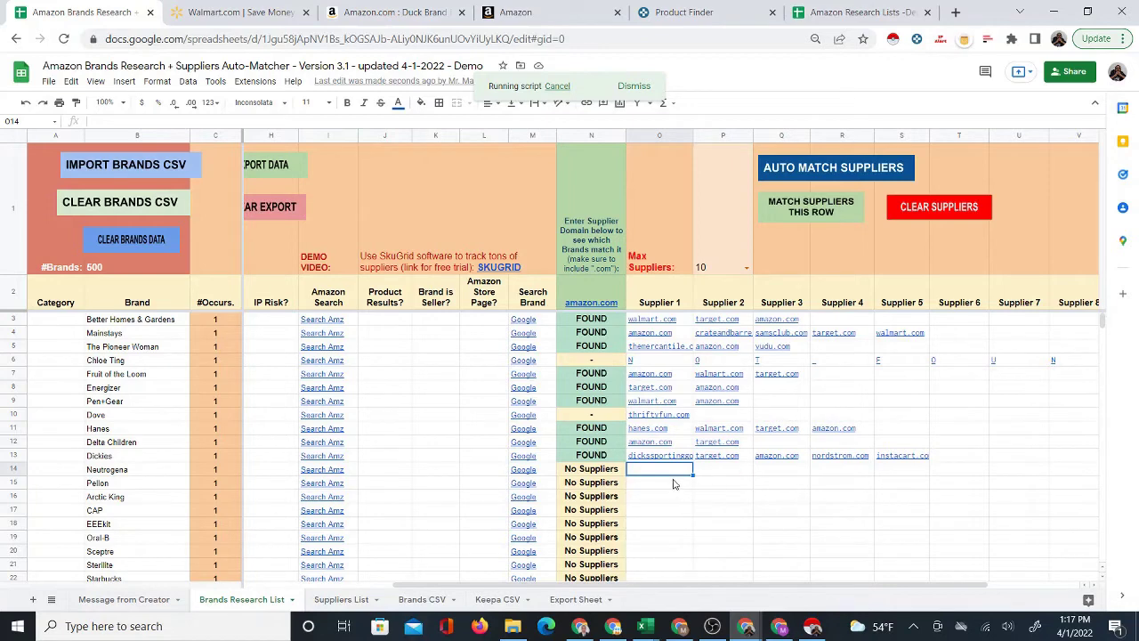
Step: Preview the Thrifty Fun supplier matched to Dove and check the supplier matches filling in for Neutrogena
mouse_move(677, 417)
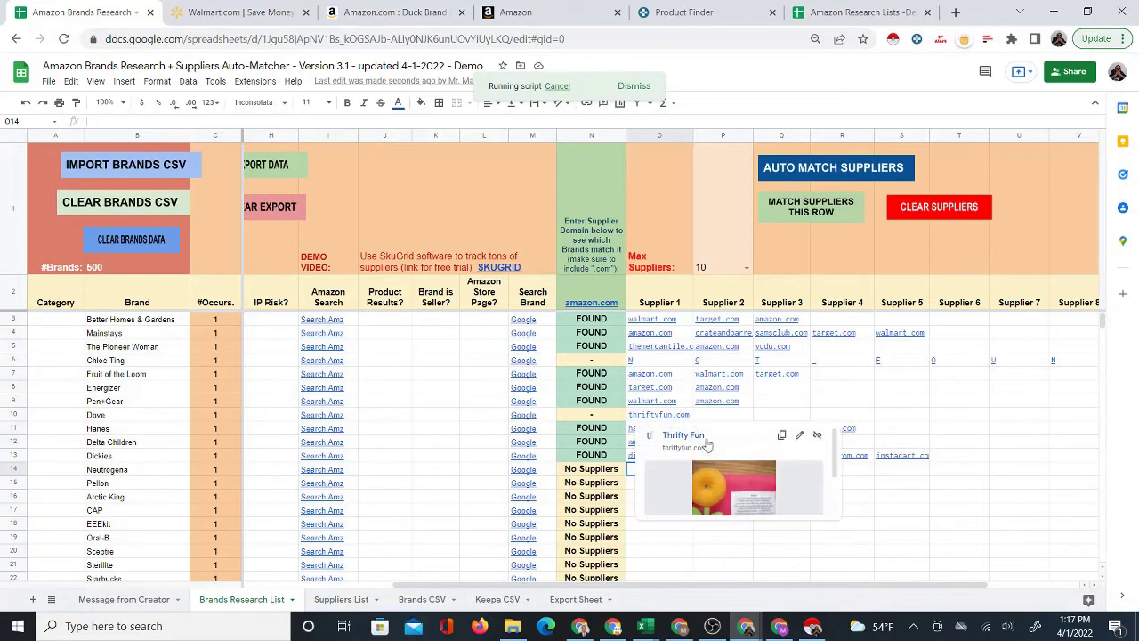
click(650, 549)
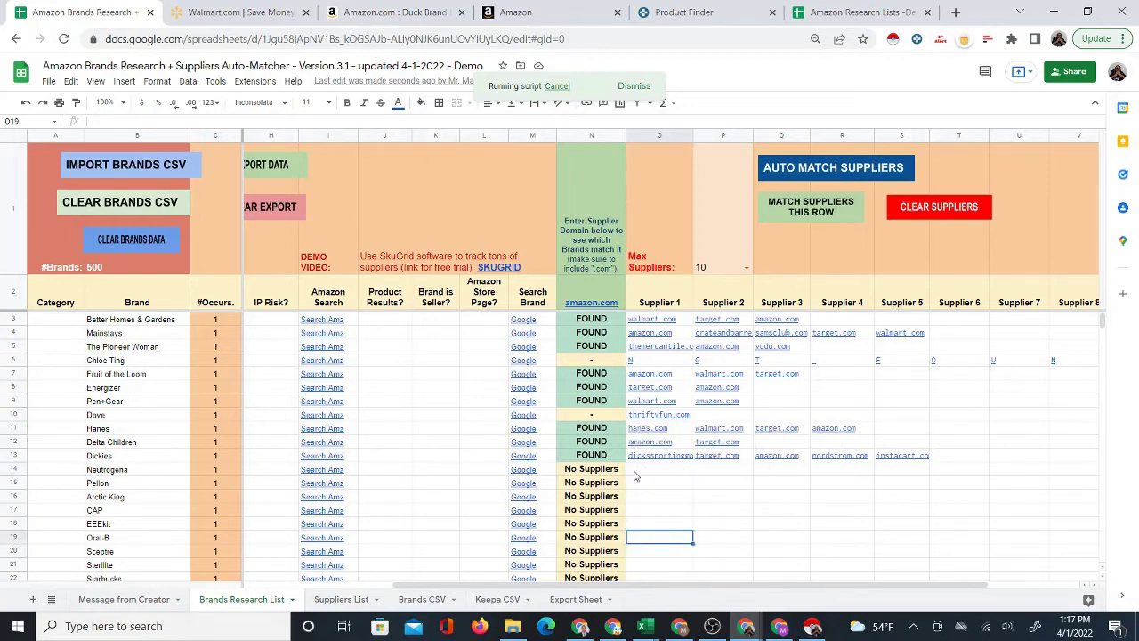
click(661, 472)
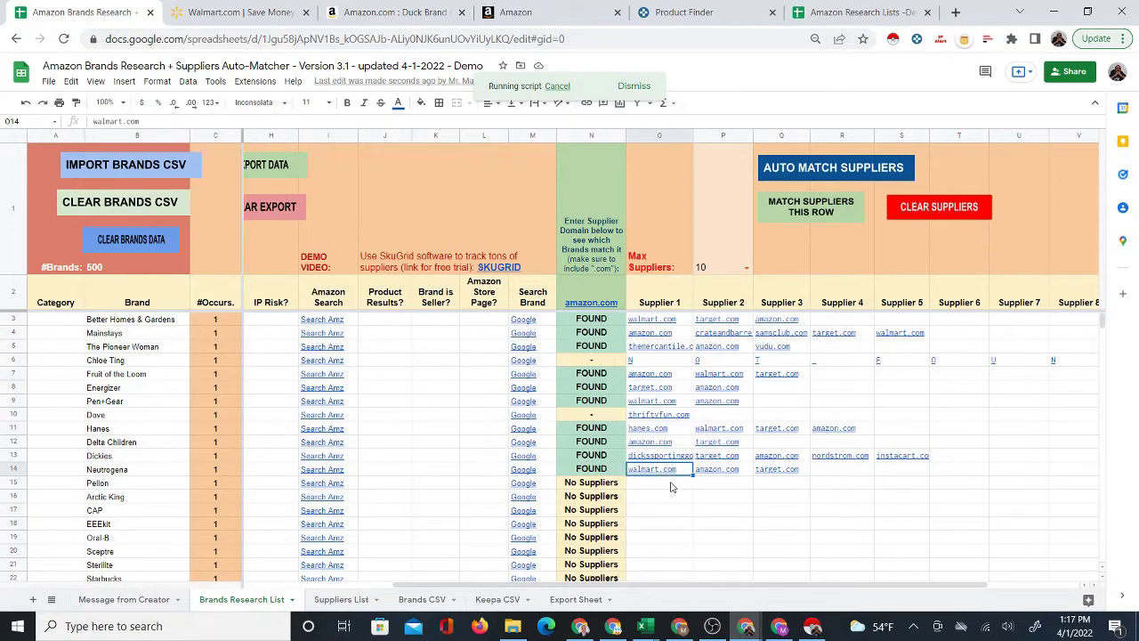
click(376, 361)
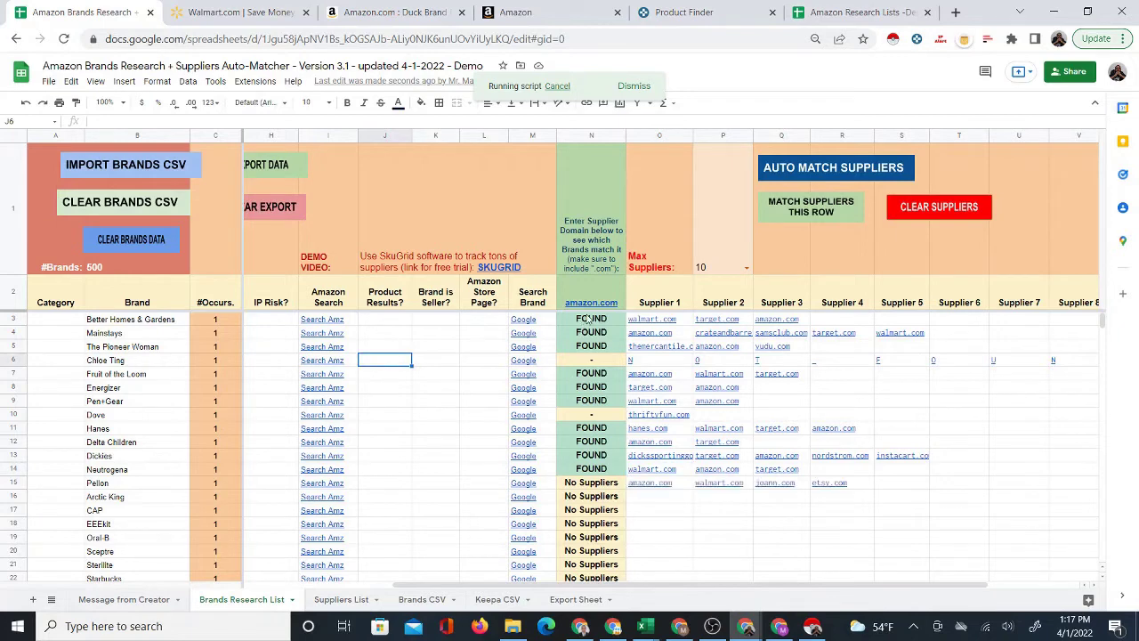
Step: Compare the walmart.com, target.com and amazon.com suppliers matched to Better Homes & Gardens
click(685, 322)
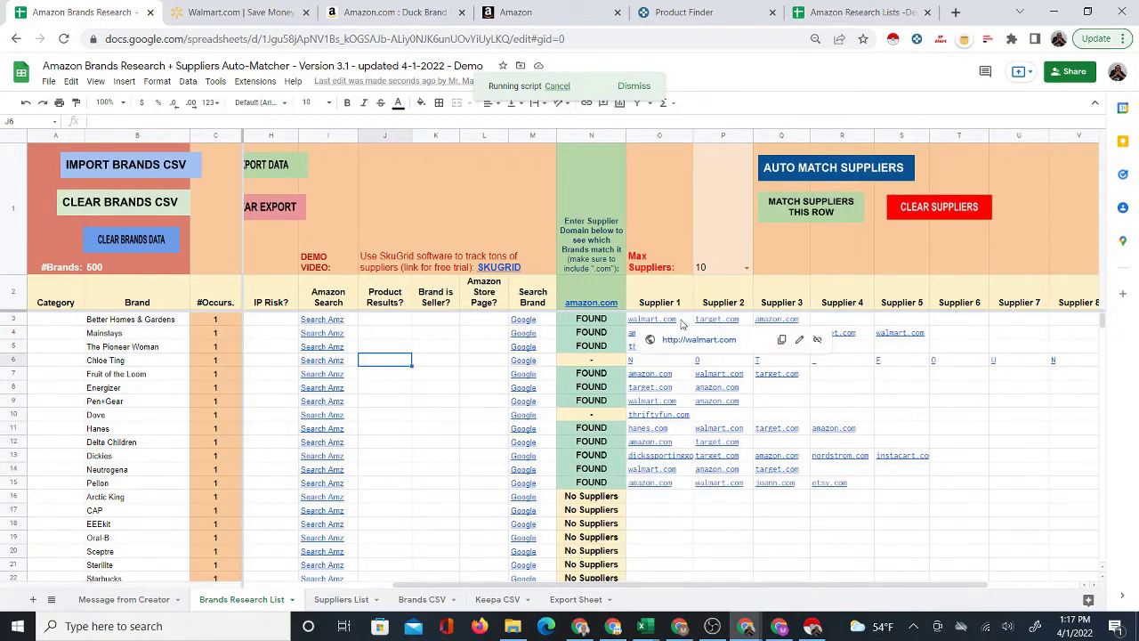
click(728, 325)
click(774, 322)
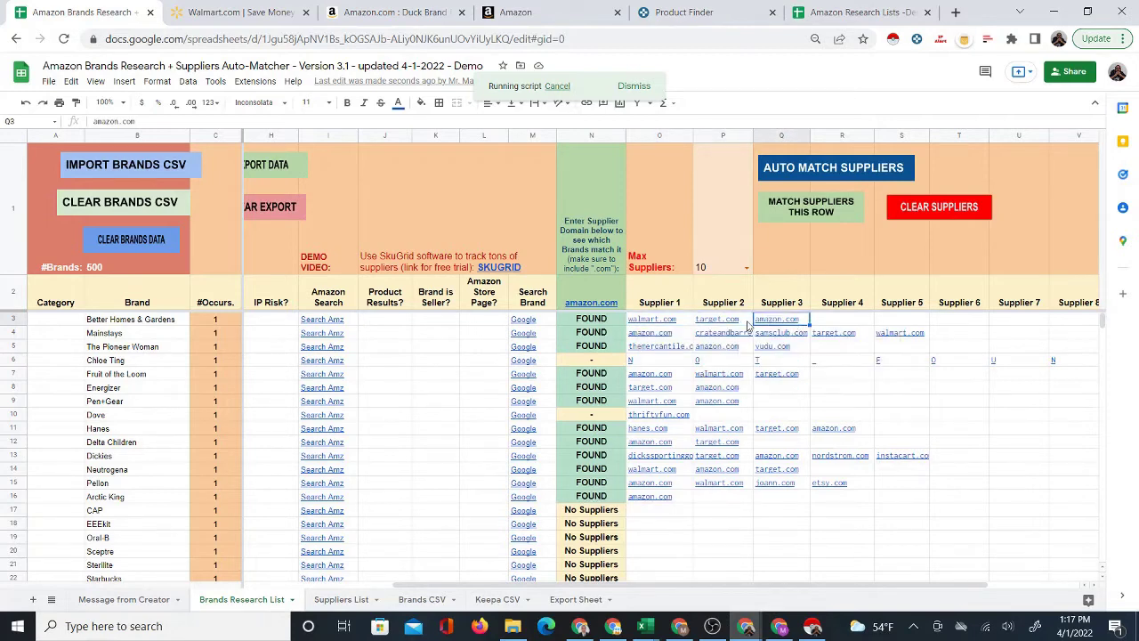
click(745, 326)
click(781, 322)
click(730, 323)
click(656, 322)
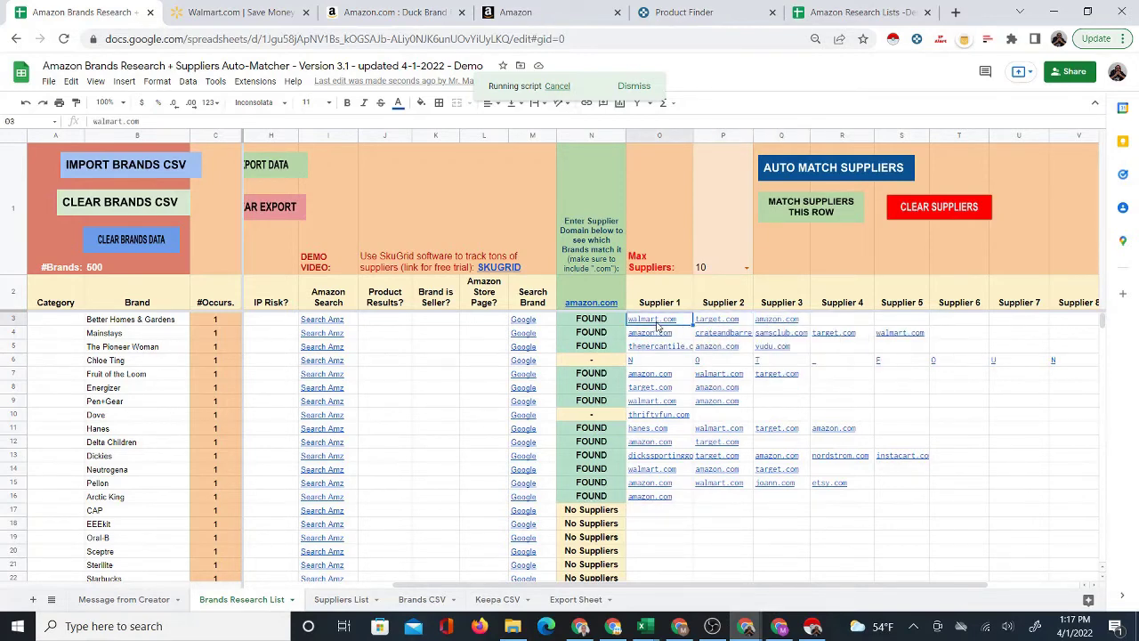
click(712, 325)
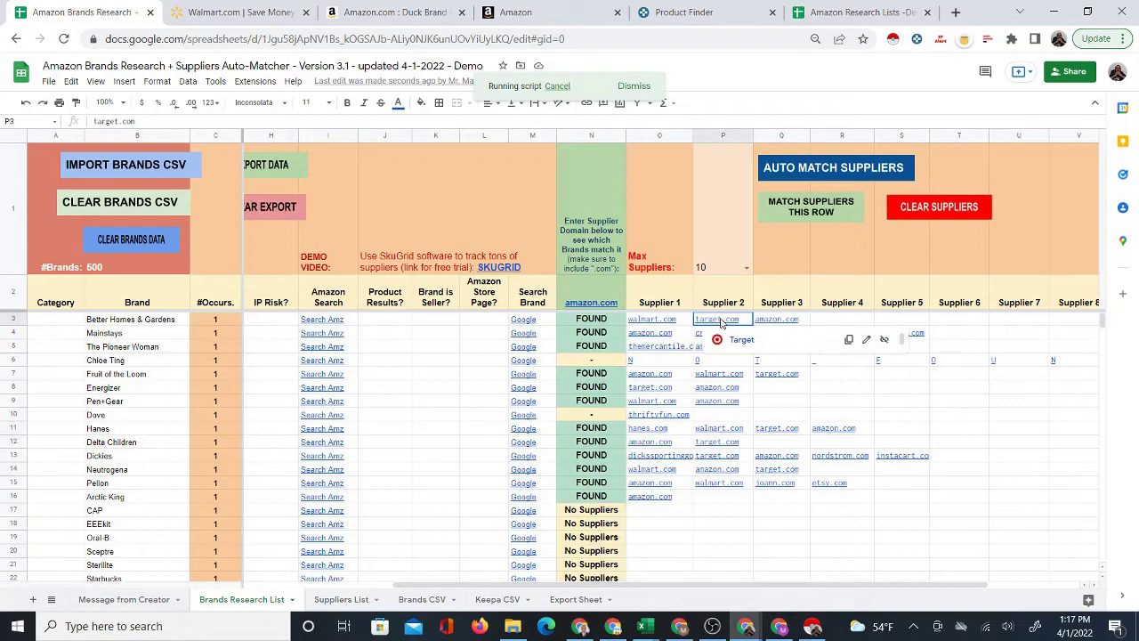
click(770, 321)
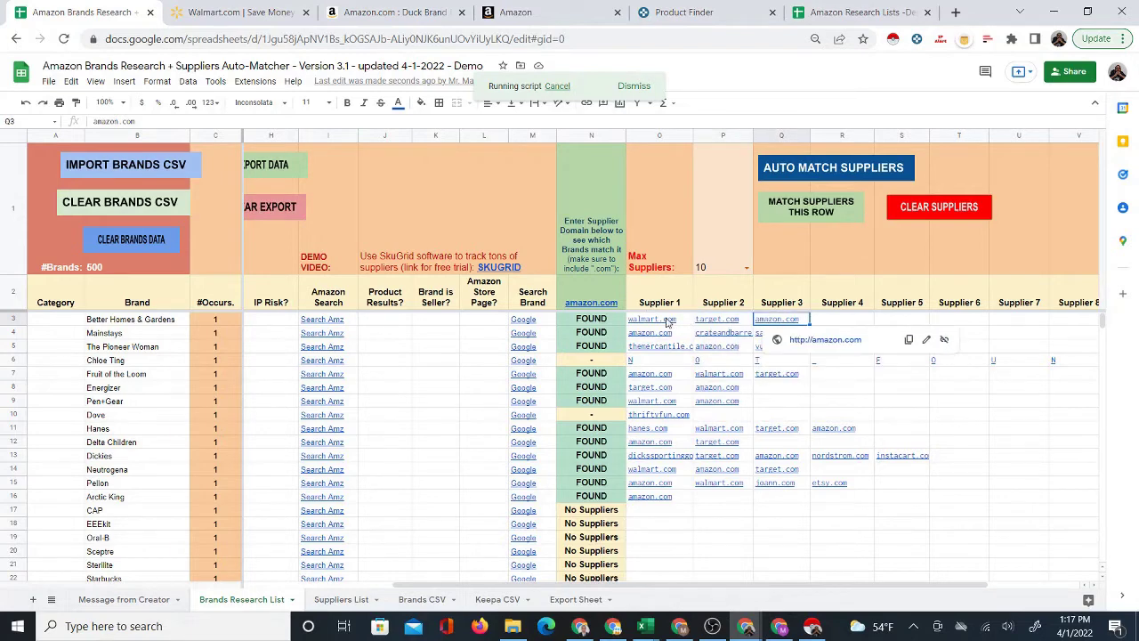
click(669, 323)
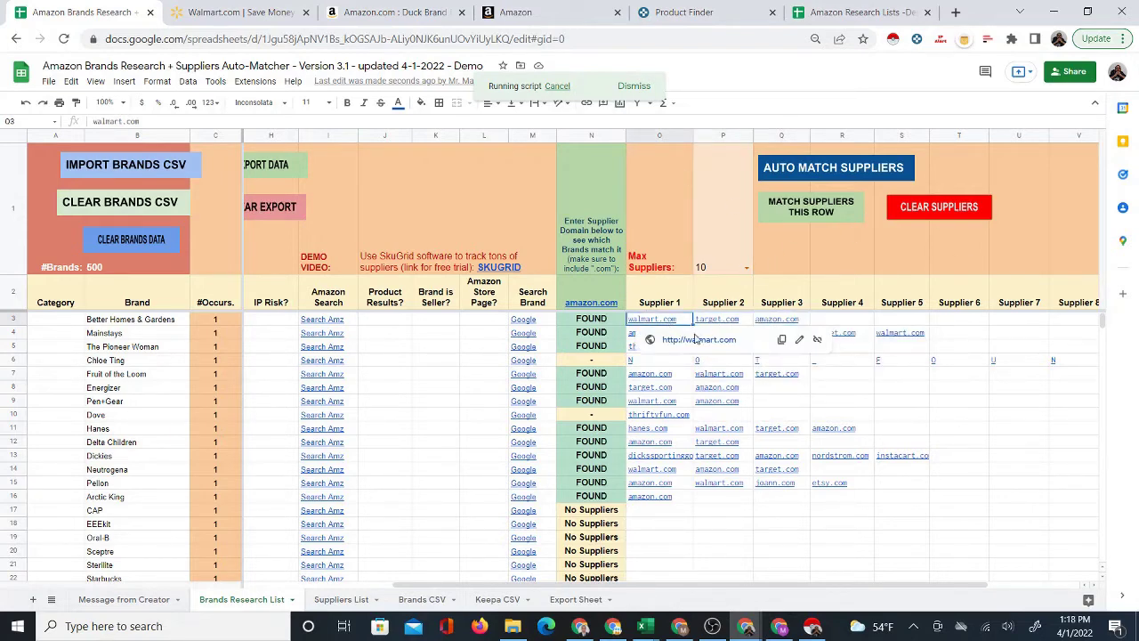
click(731, 322)
click(776, 322)
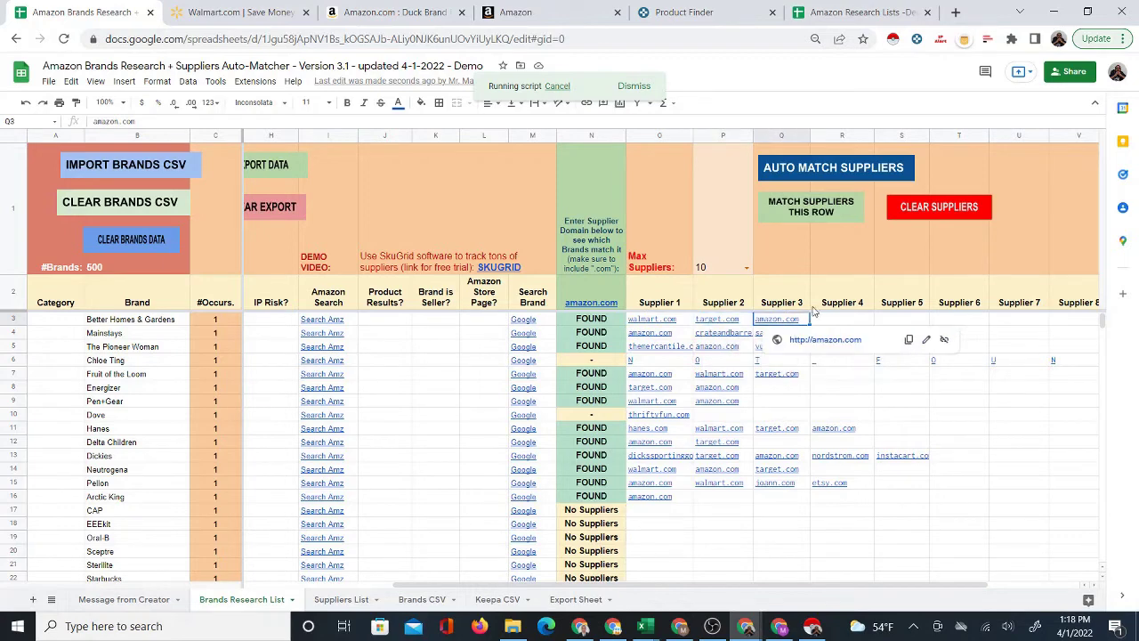
Step: Compare the amazon.com, crateandbarrel.com, samsclub.com, target.com and walmart.com suppliers matched to the Mainstays brand
click(666, 336)
click(712, 336)
click(794, 336)
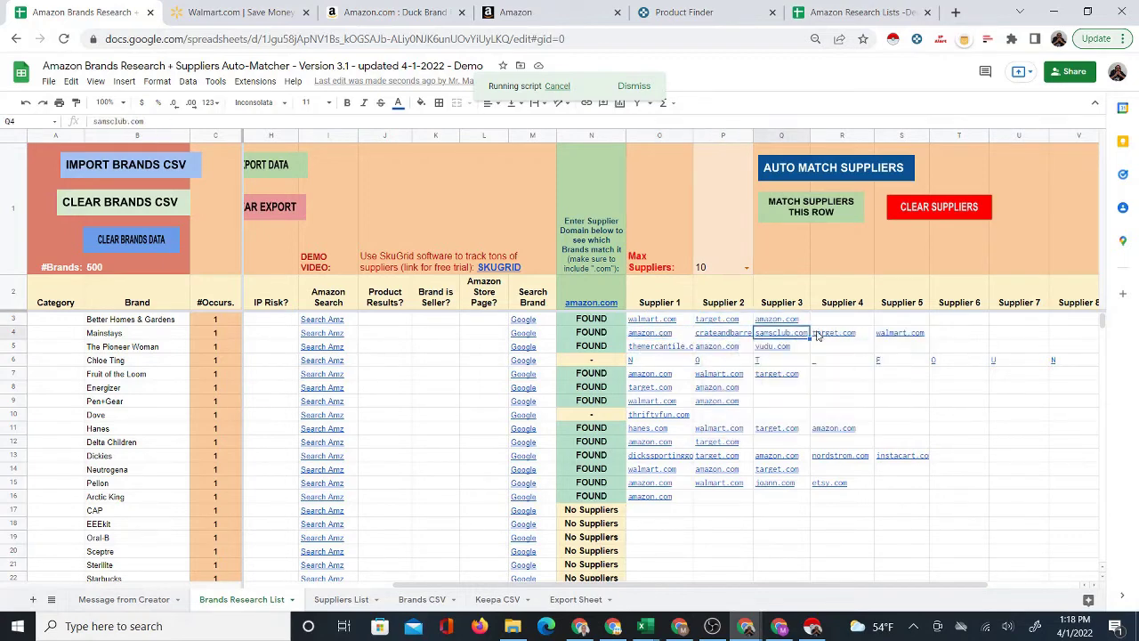
click(836, 335)
click(897, 335)
click(690, 525)
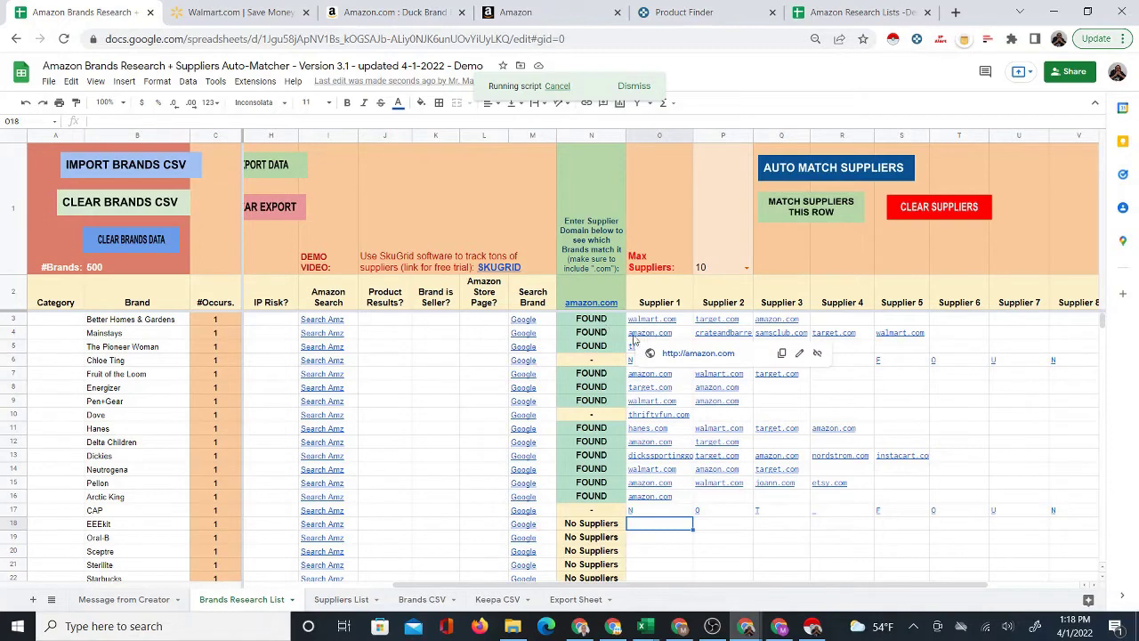
click(134, 336)
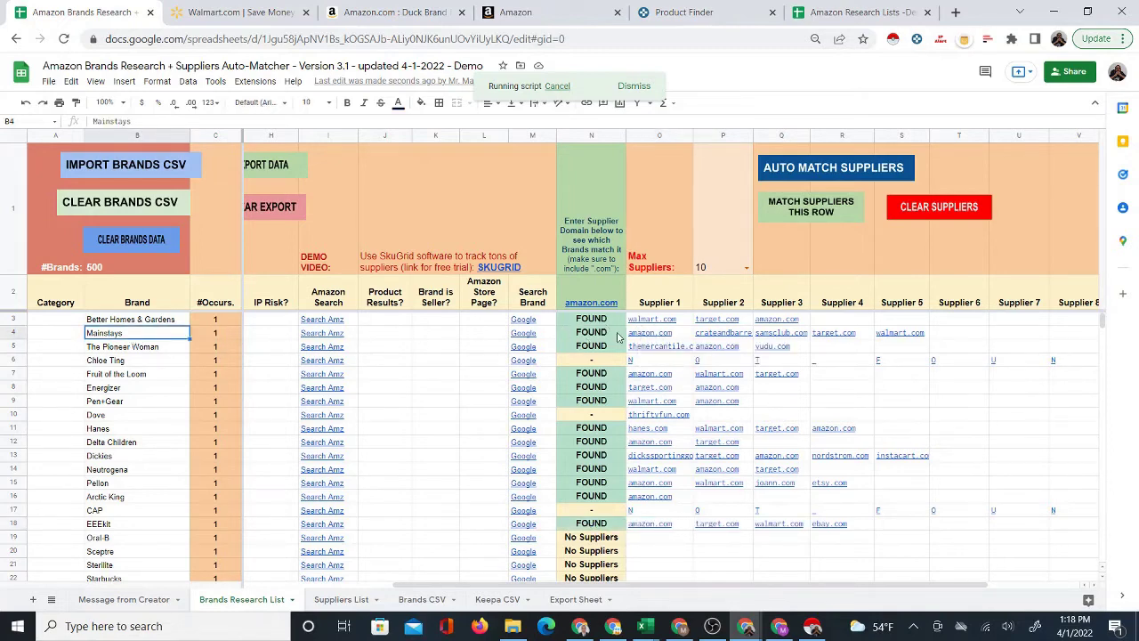
Step: Open the Seller Central catalog check link for the Mainstays brand from the Amazon Catalog column
drag(436, 584, 257, 587)
mouse_move(275, 338)
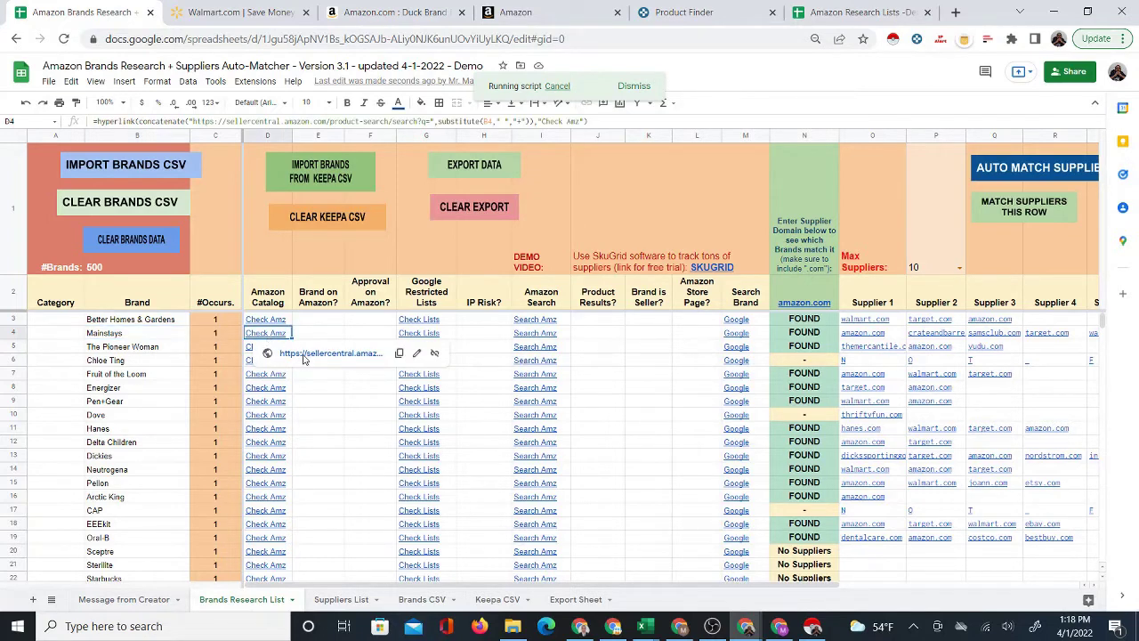
click(301, 356)
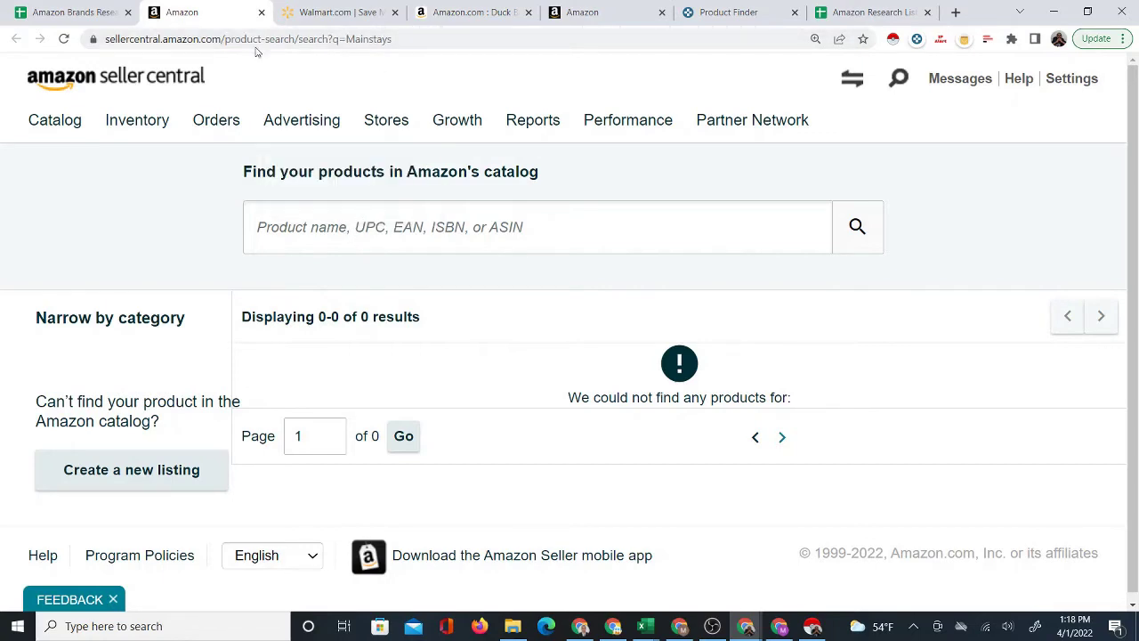
Step: Copy the Mainstays brand name from the sheet, search Amazon's Seller Central catalog for it and browse the listings
click(70, 11)
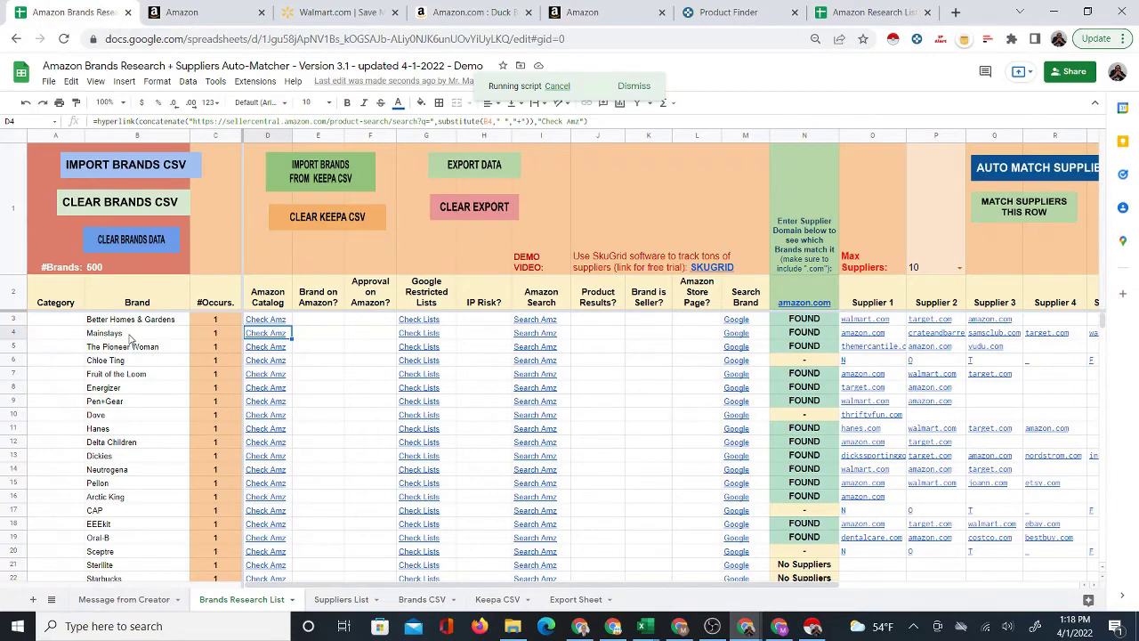
click(131, 336)
right_click(131, 336)
click(174, 295)
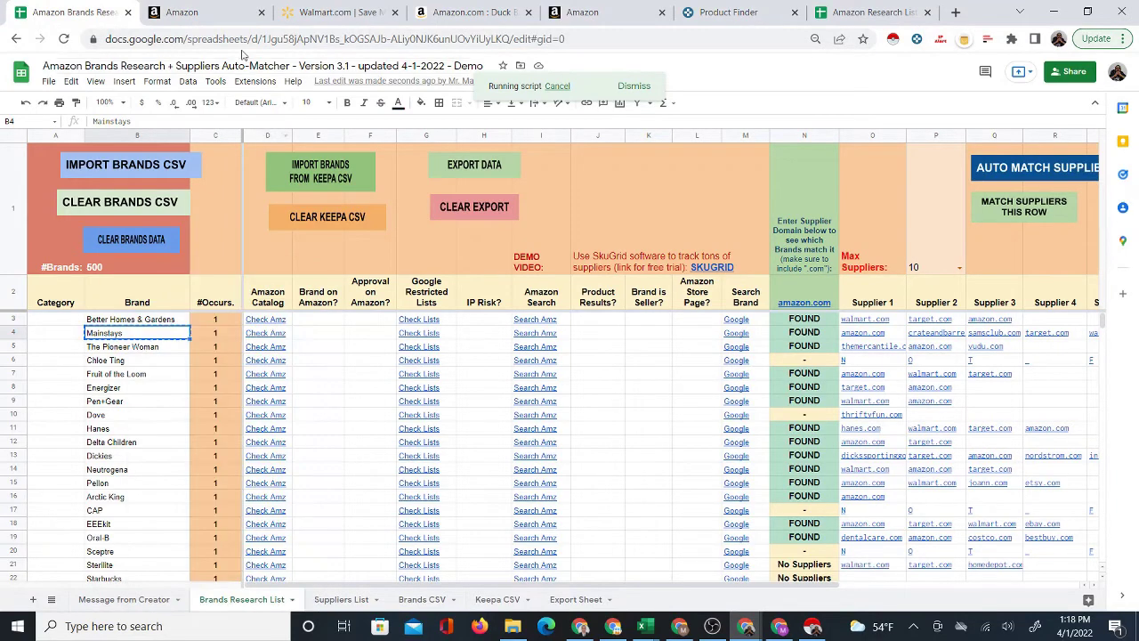
click(191, 13)
right_click(374, 240)
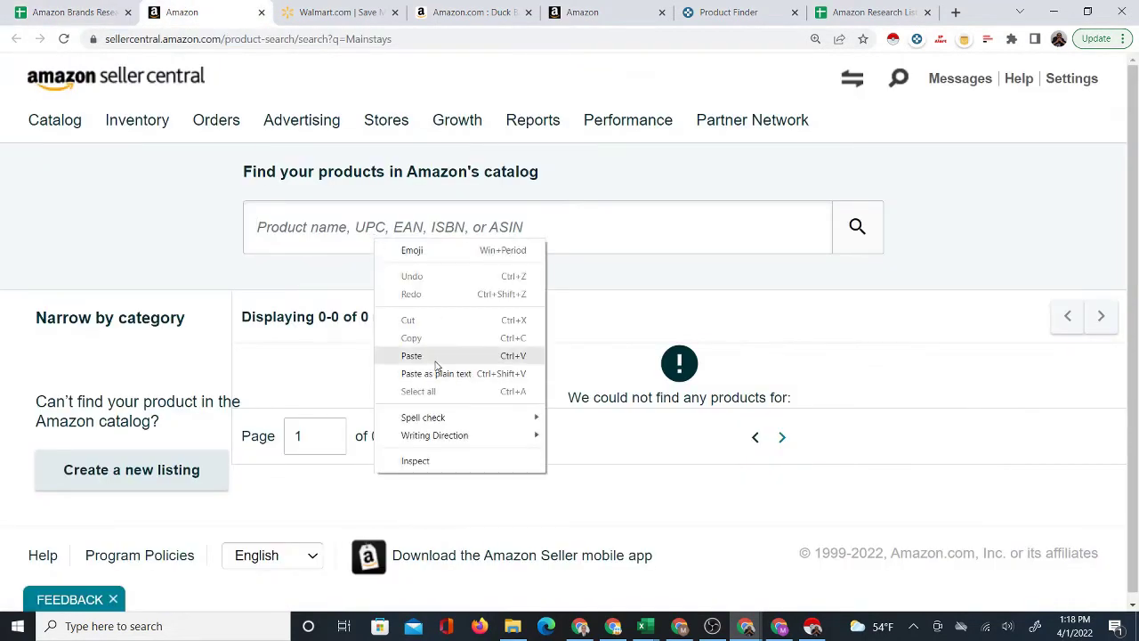
click(438, 358)
click(863, 231)
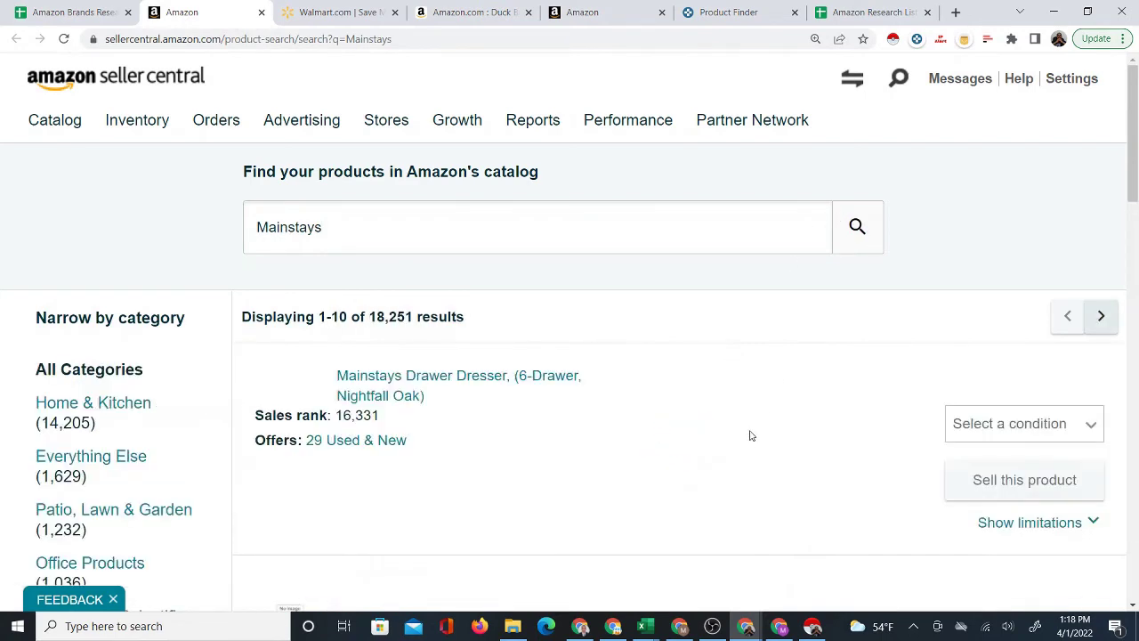
scroll(756, 409, down, 2)
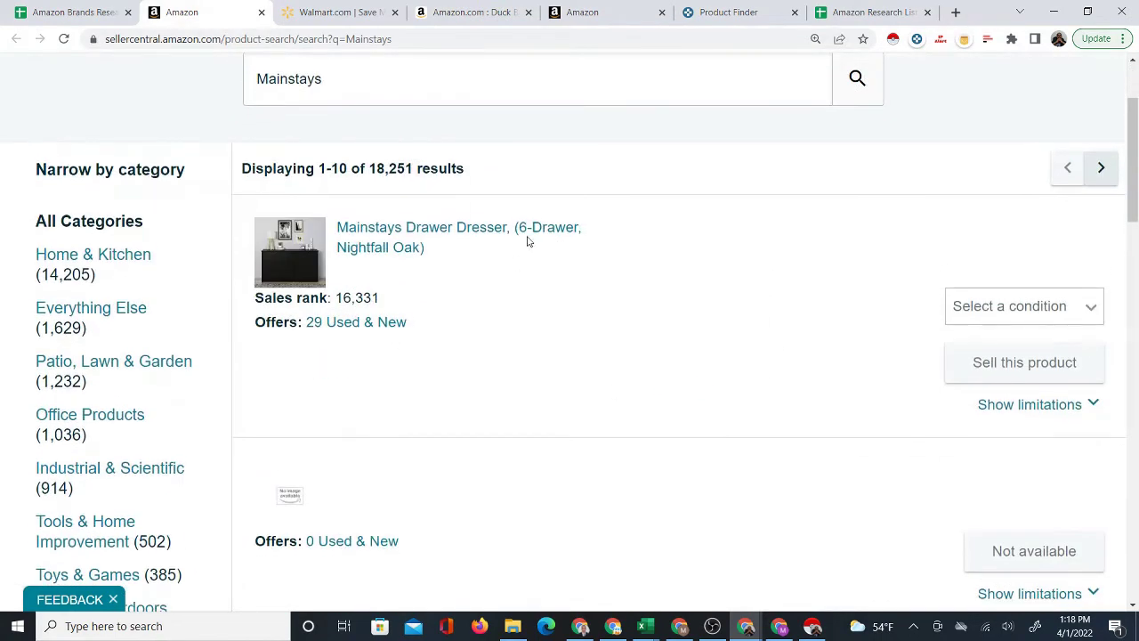
scroll(546, 397, down, 5)
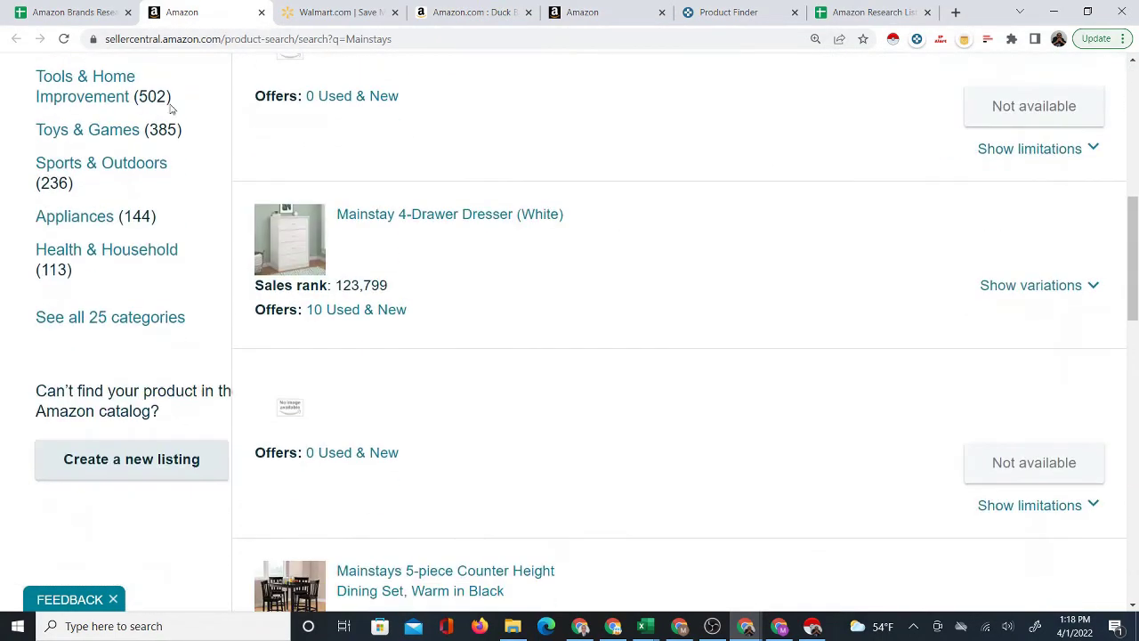
Step: Back in the research sheet, copy the brand name The Pioneer Woman and open its Seller Central catalog check link
click(72, 12)
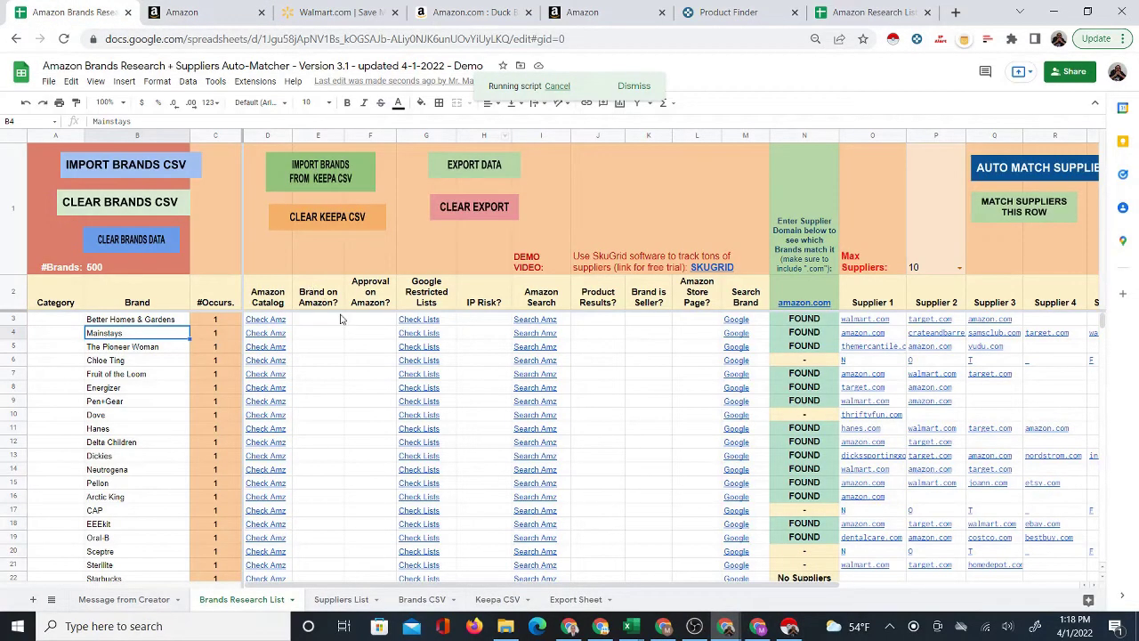
click(161, 350)
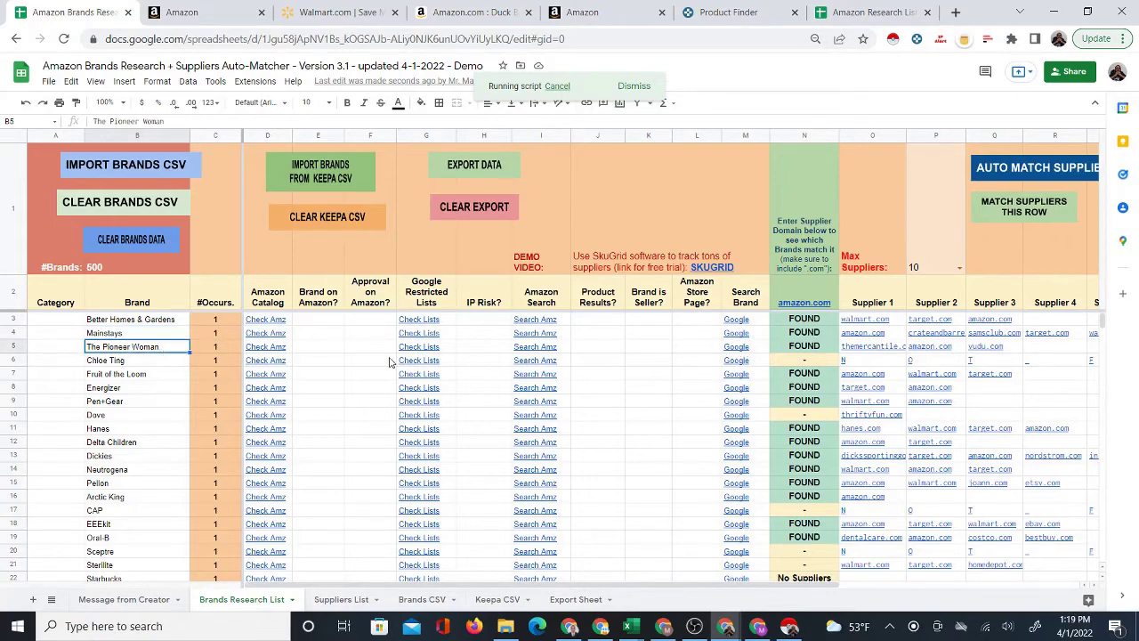
right_click(153, 353)
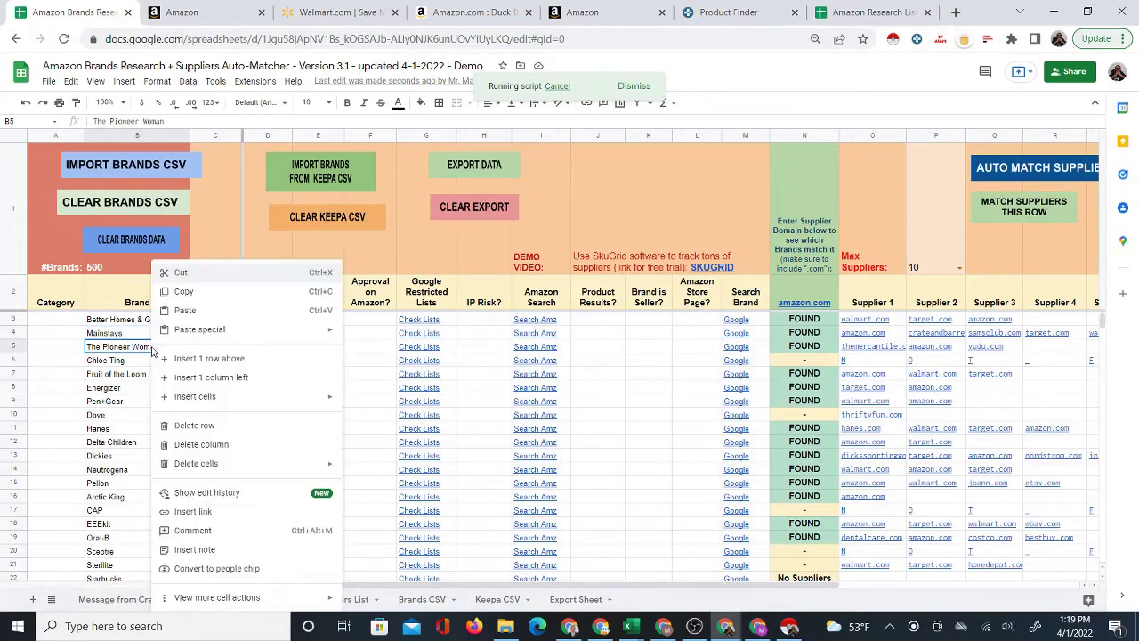
click(244, 222)
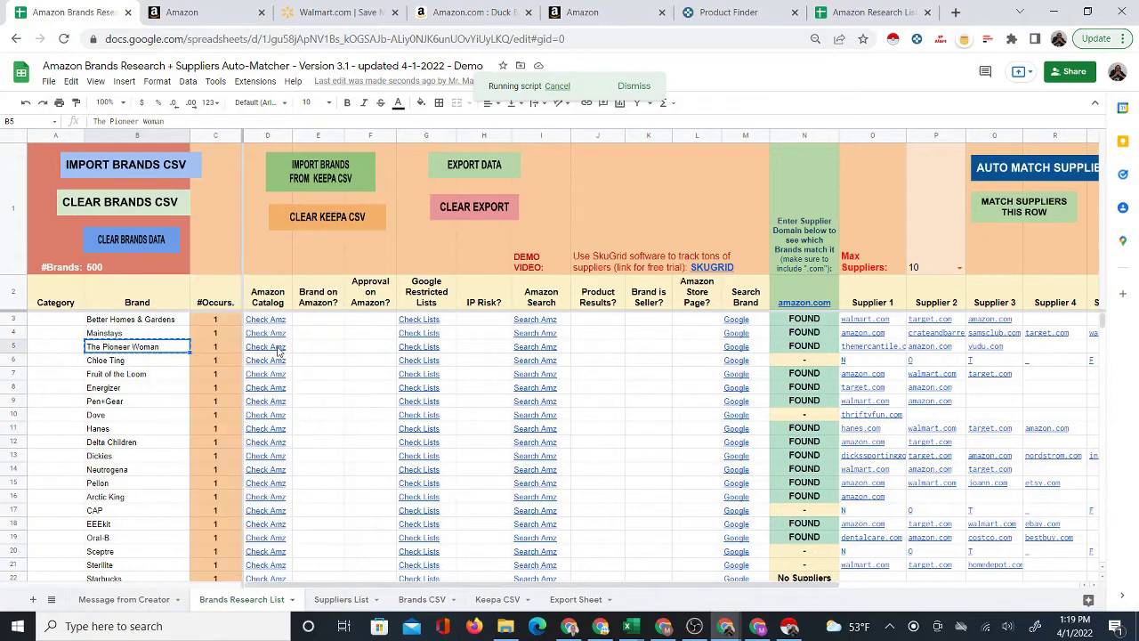
click(276, 347)
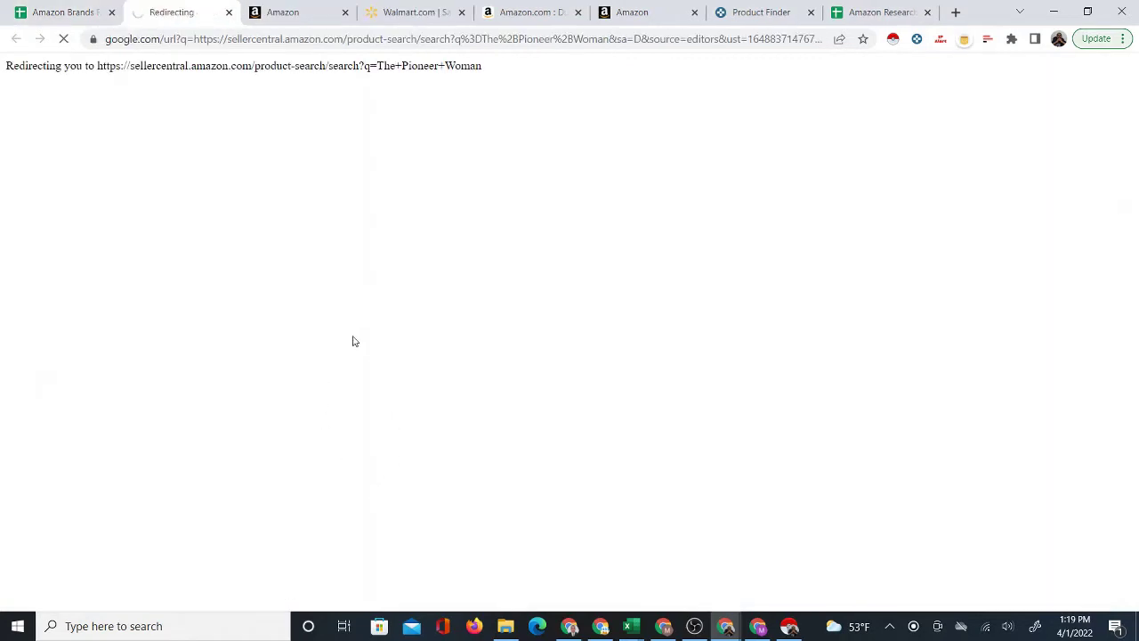
Step: Search Amazon's catalog for The Pioneer Woman using the copied brand name and browse the product listings
right_click(311, 228)
click(399, 342)
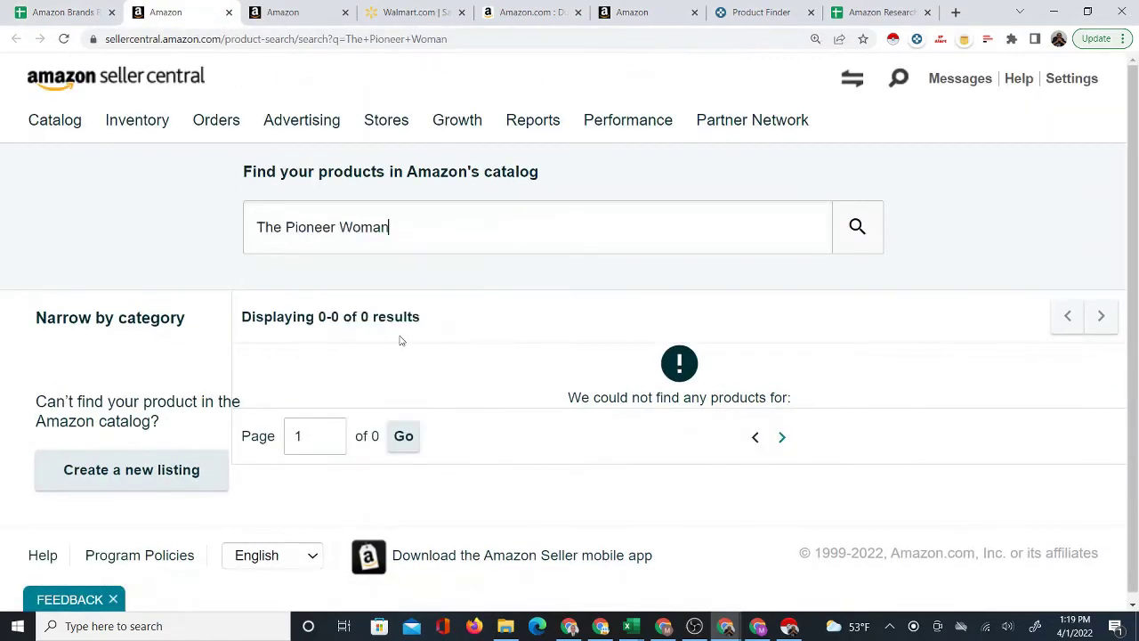
click(880, 238)
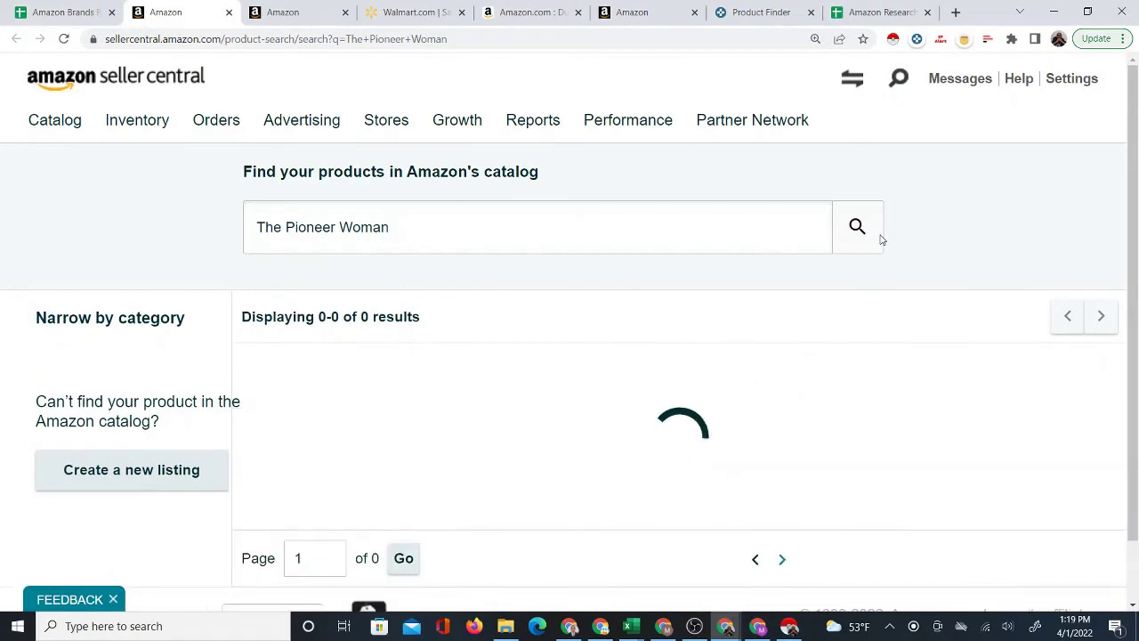
scroll(740, 382, down, 1)
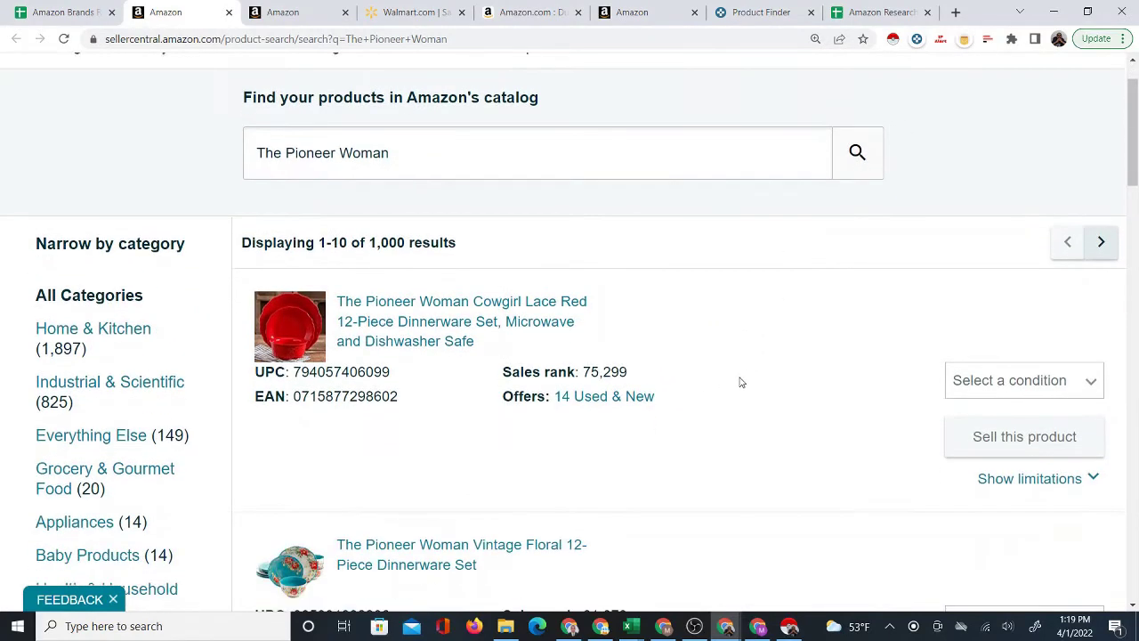
scroll(776, 338, down, 3)
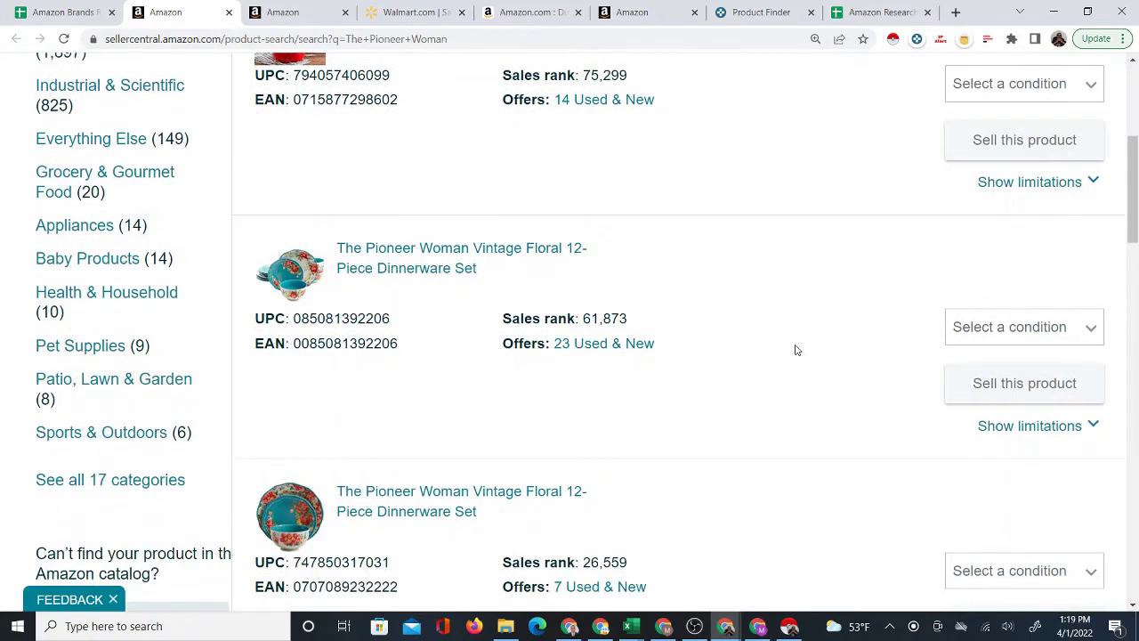
scroll(796, 350, down, 3)
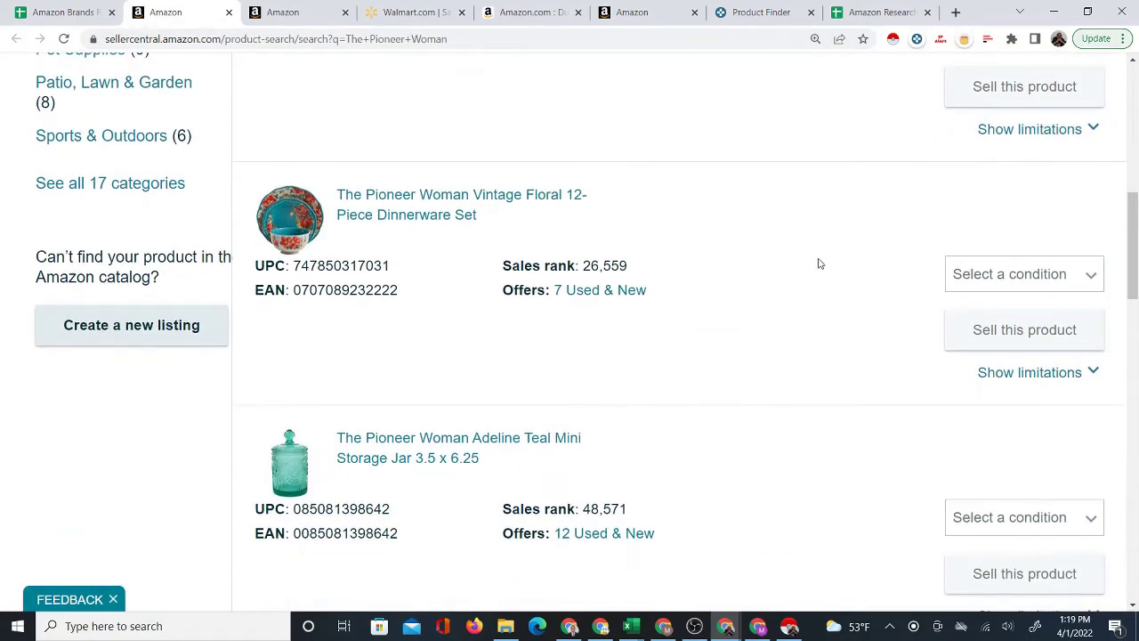
Step: Choose the Collectible condition for the Vintage Floral 12-Piece Dinnerware Set ranked 26,559, check its selling application, and close the application page
click(1087, 276)
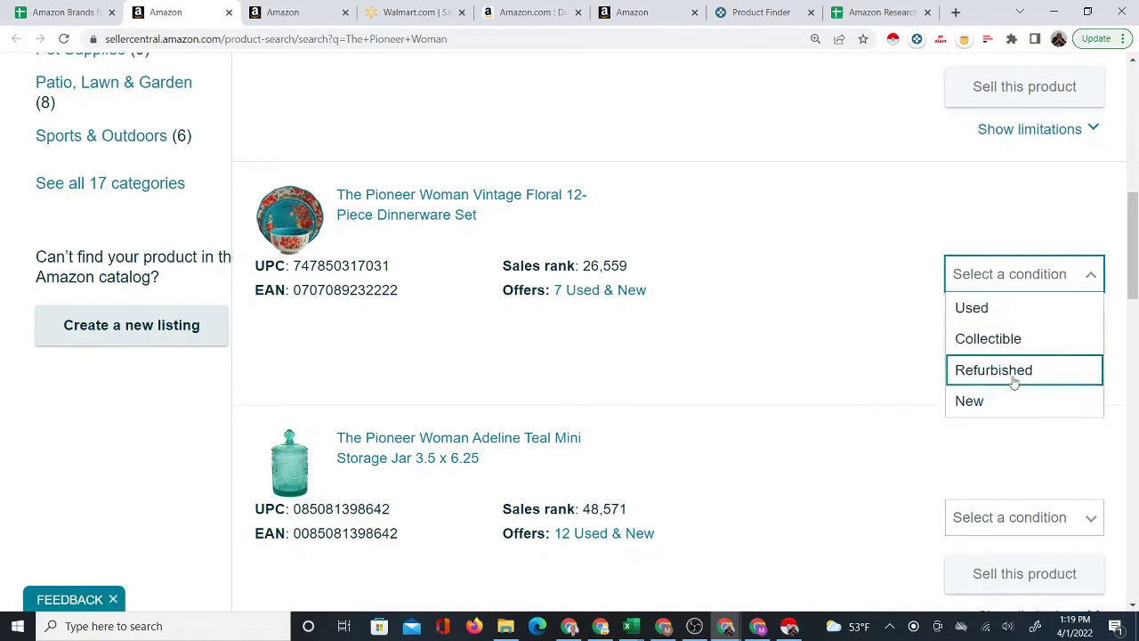
click(1006, 401)
click(1058, 283)
click(1022, 333)
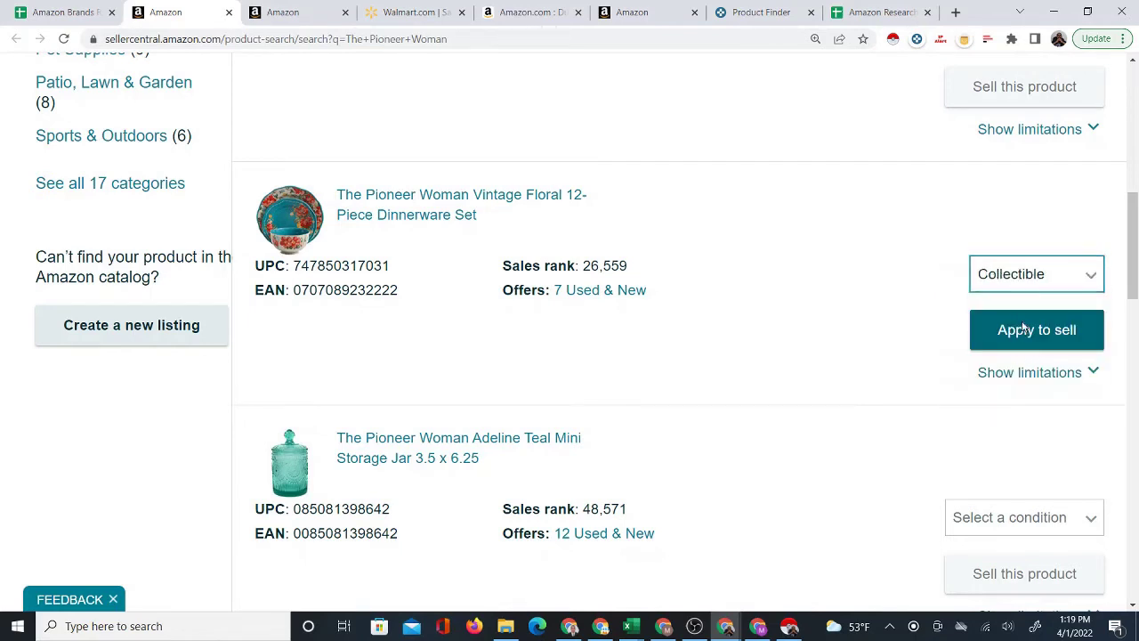
click(1023, 331)
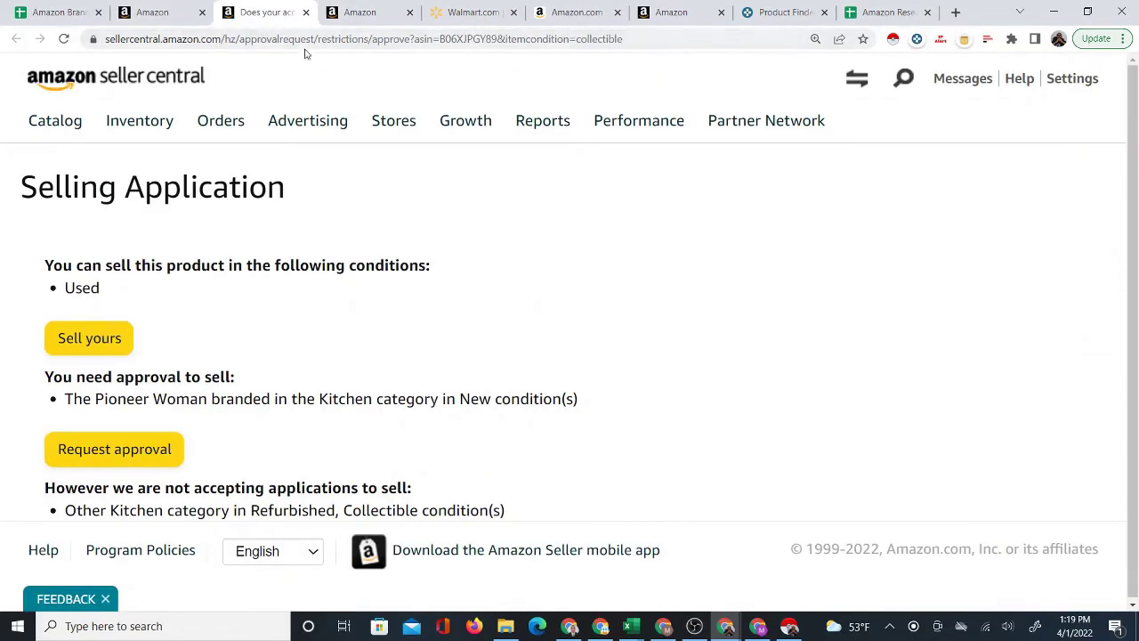
click(306, 13)
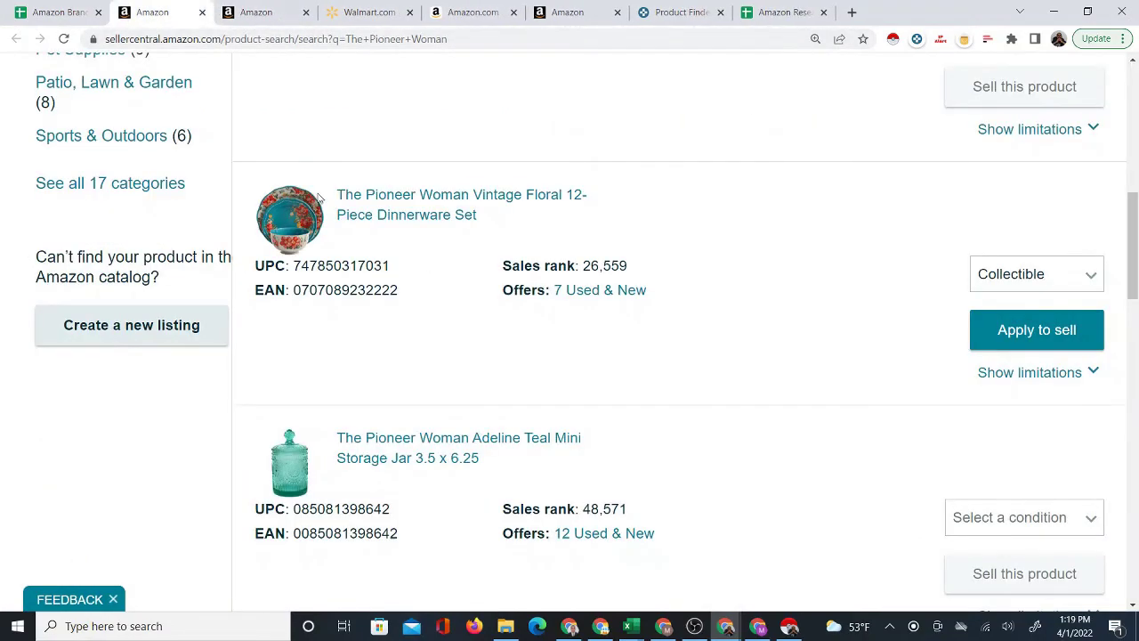
Step: Skim the remaining Pioneer Woman listings, close that catalog search and return to the brands research sheet
scroll(490, 449, down, 5)
drag(1133, 357, 1133, 71)
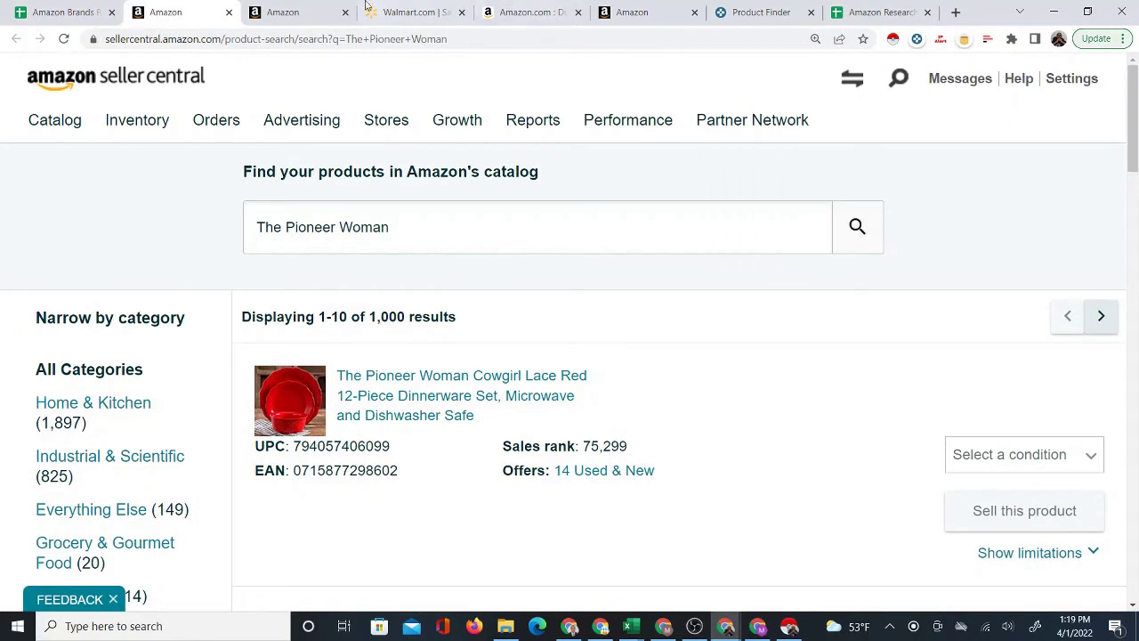
click(228, 13)
click(75, 16)
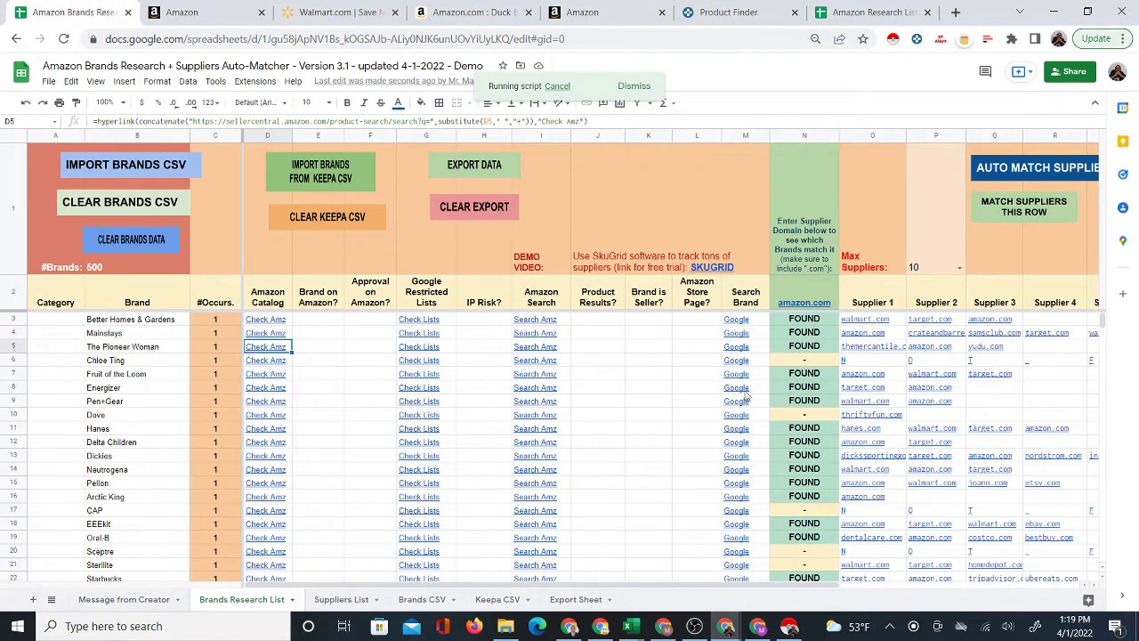
Step: Preview the Crate & Barrel supplier matched to Mainstays and the themercantile.com supplier matched to The Pioneer Woman
click(591, 334)
click(665, 336)
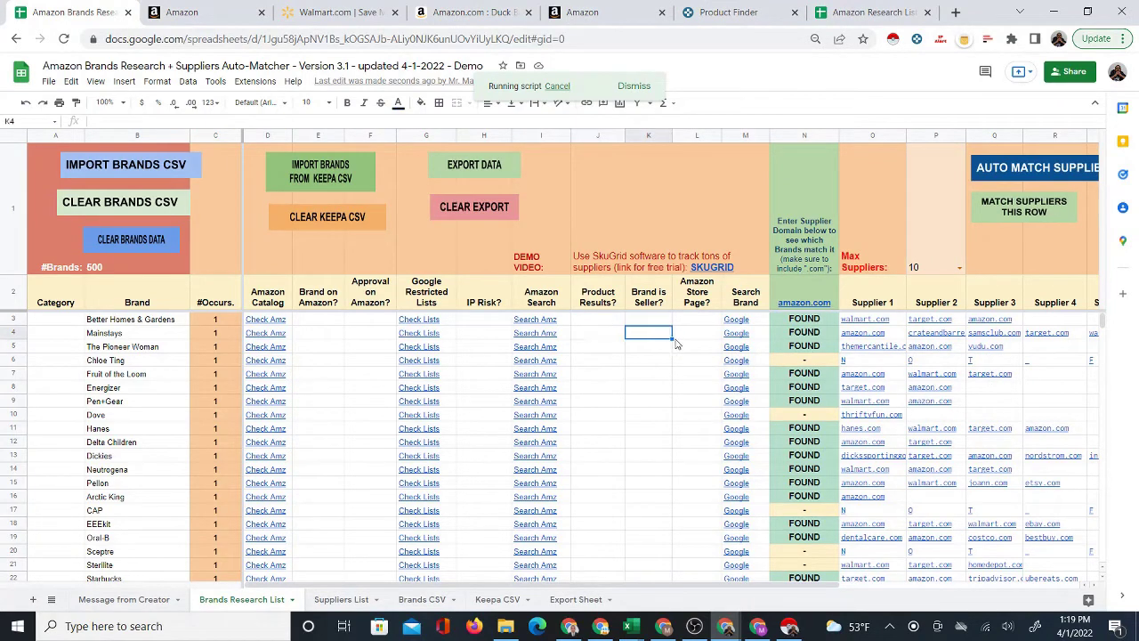
mouse_move(958, 339)
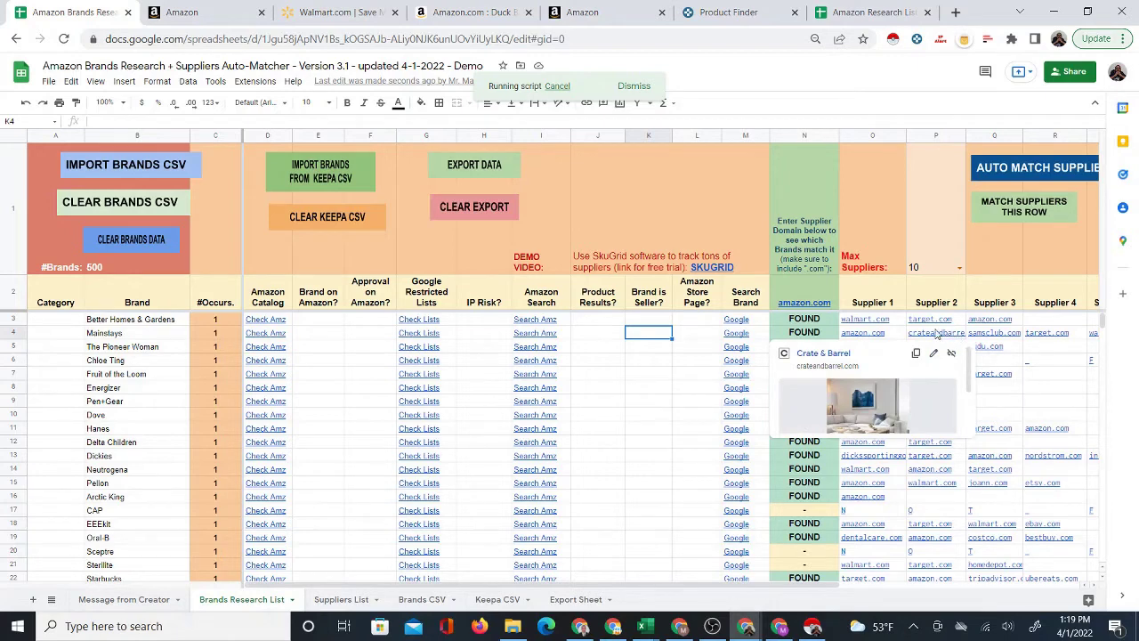
click(672, 361)
mouse_move(886, 353)
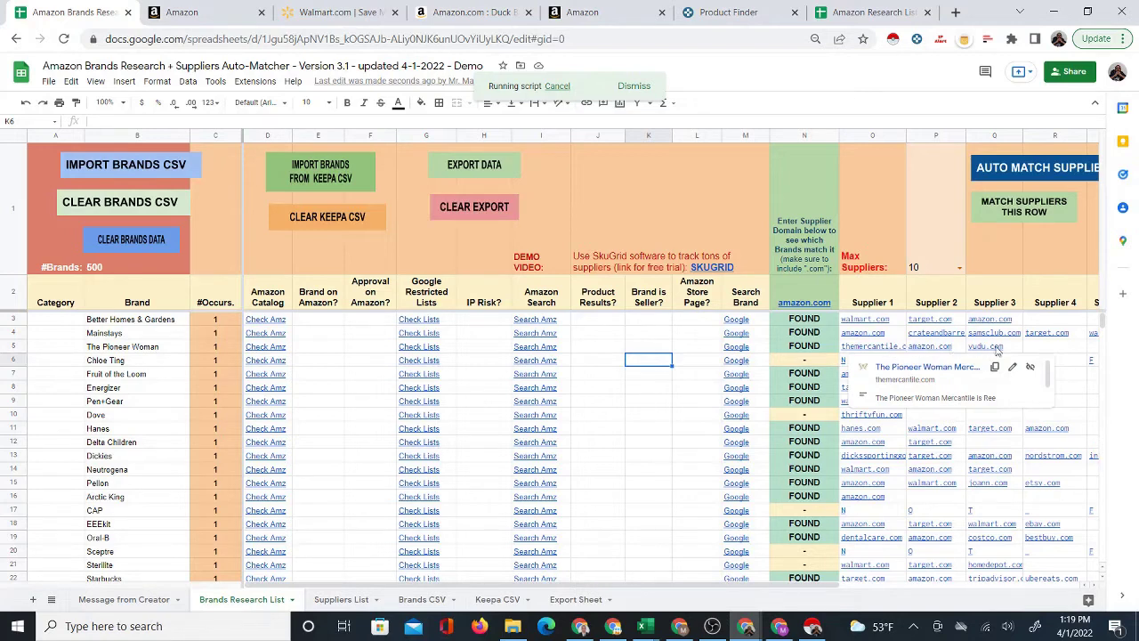
click(1067, 349)
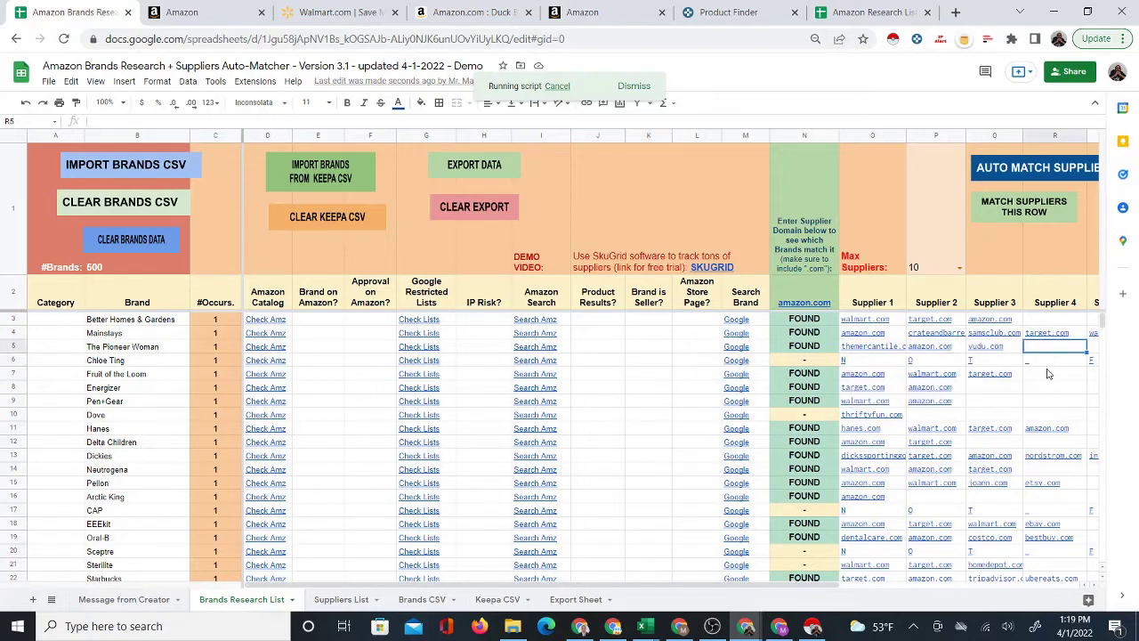
Step: Check how far down the brand list the automatic supplier matches and amazon.com flags have been filled in
click(621, 379)
scroll(746, 471, down, 2)
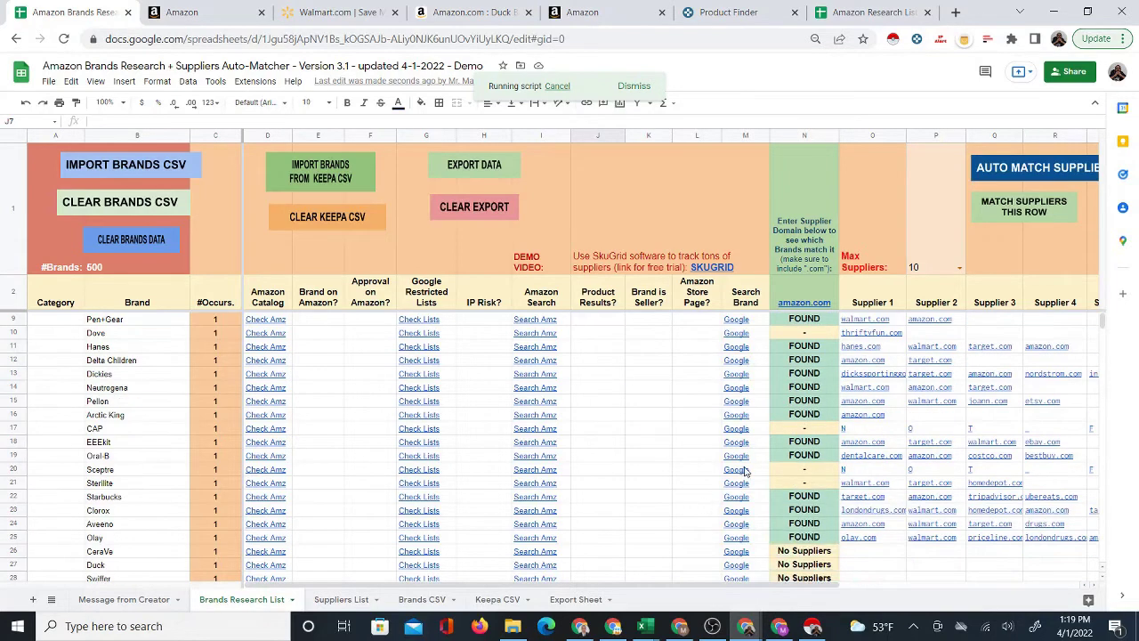
scroll(525, 489, down, 2)
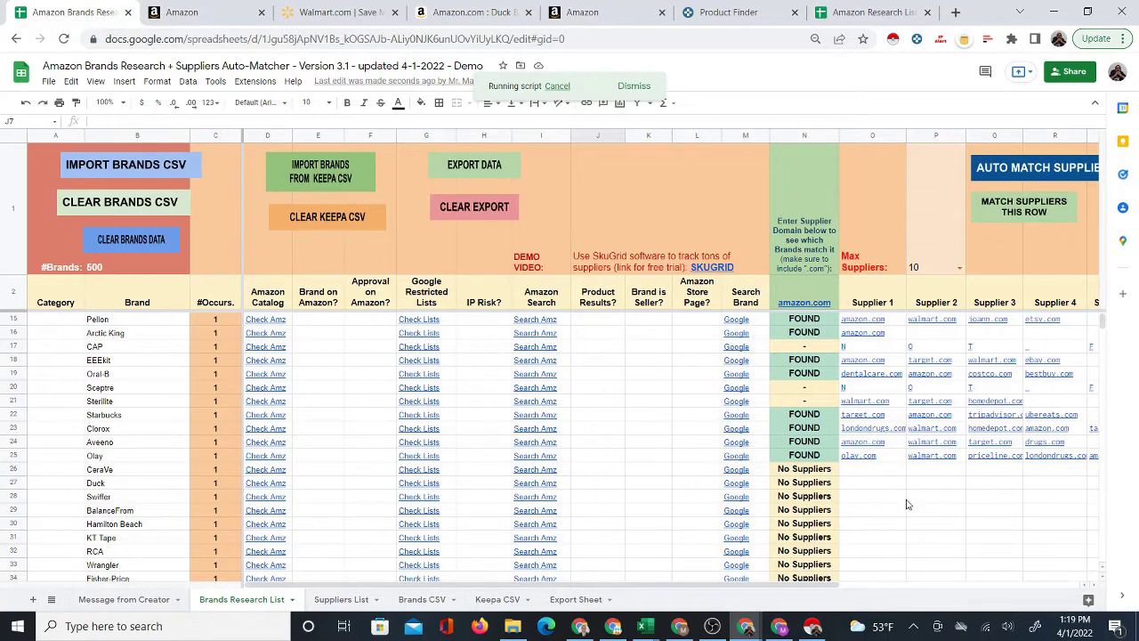
scroll(904, 507, up, 4)
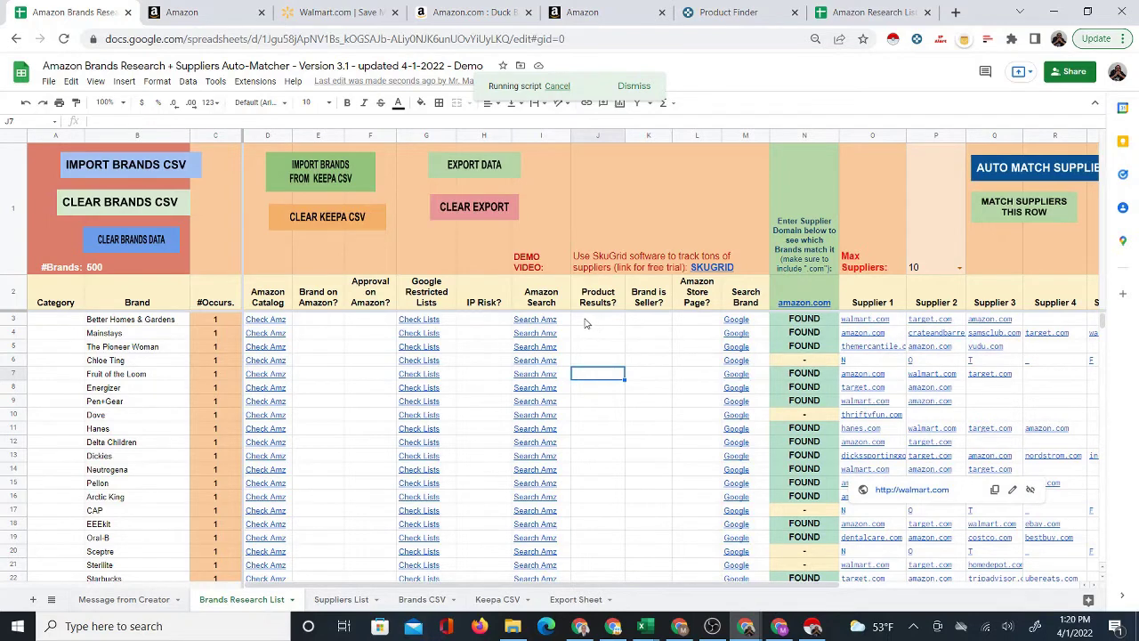
Step: Open the Amazon search for The Pioneer Woman and skim through its product results
click(482, 352)
click(540, 353)
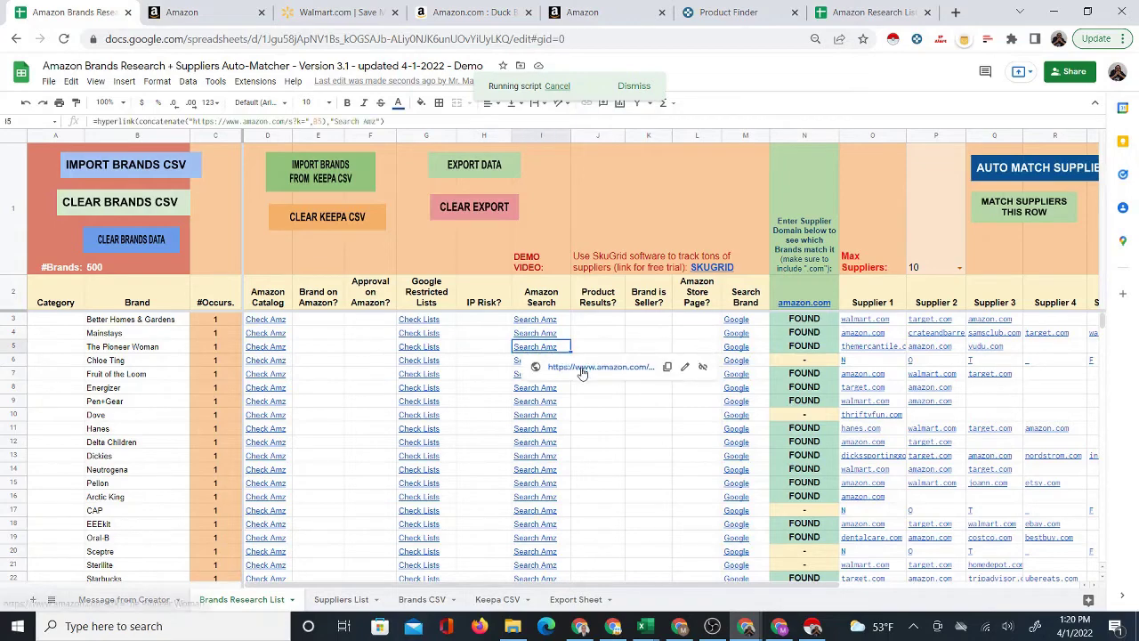
click(581, 370)
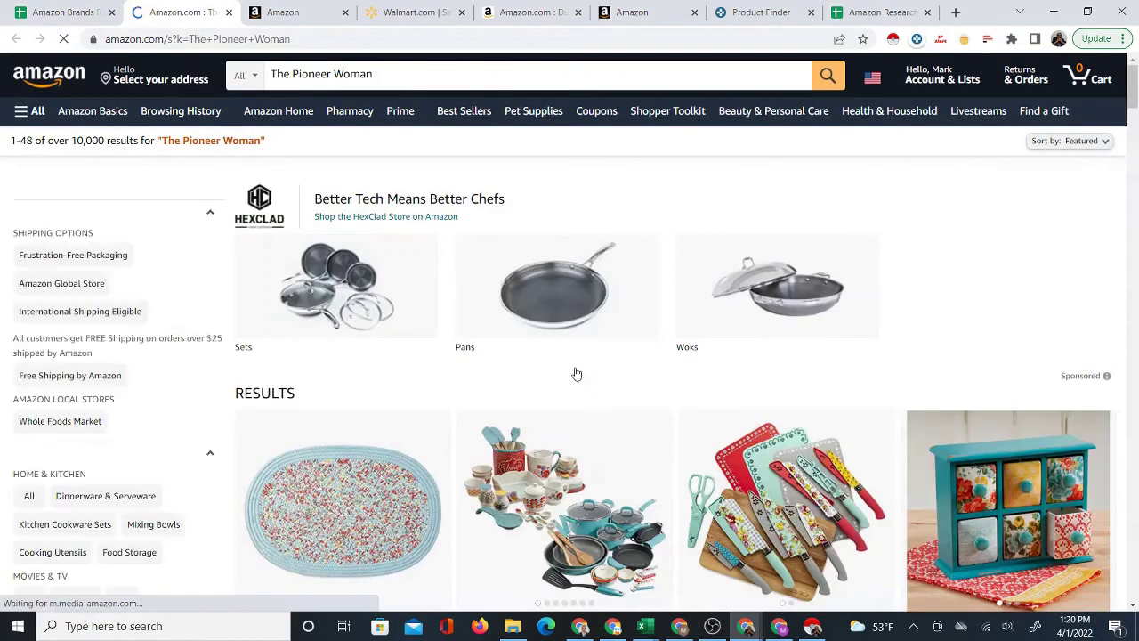
scroll(586, 458, down, 10)
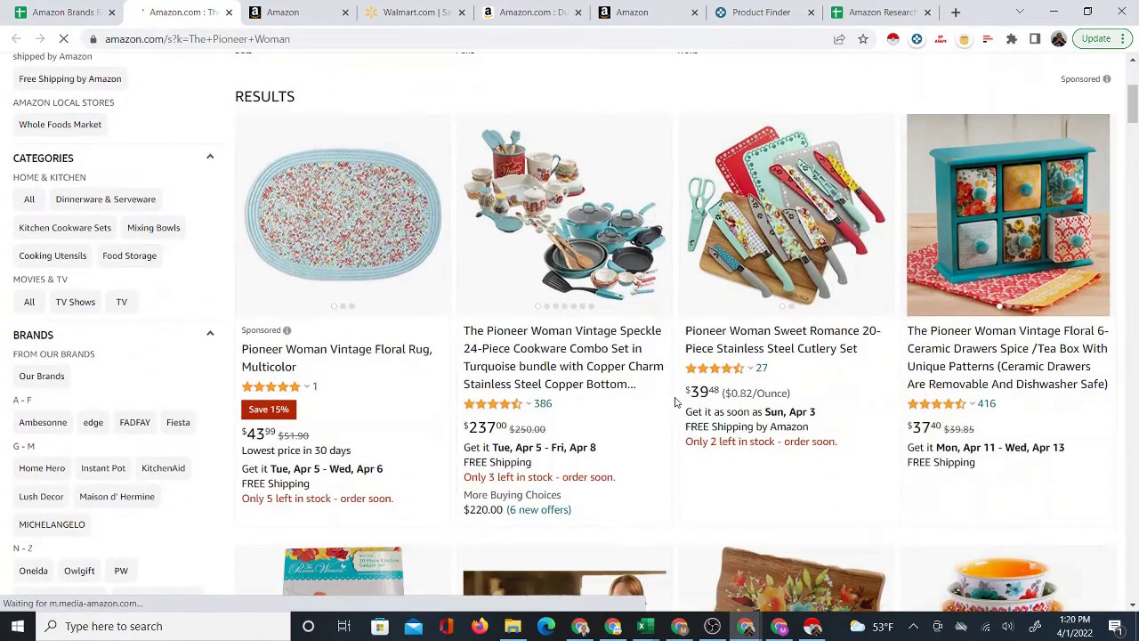
scroll(682, 402, down, 8)
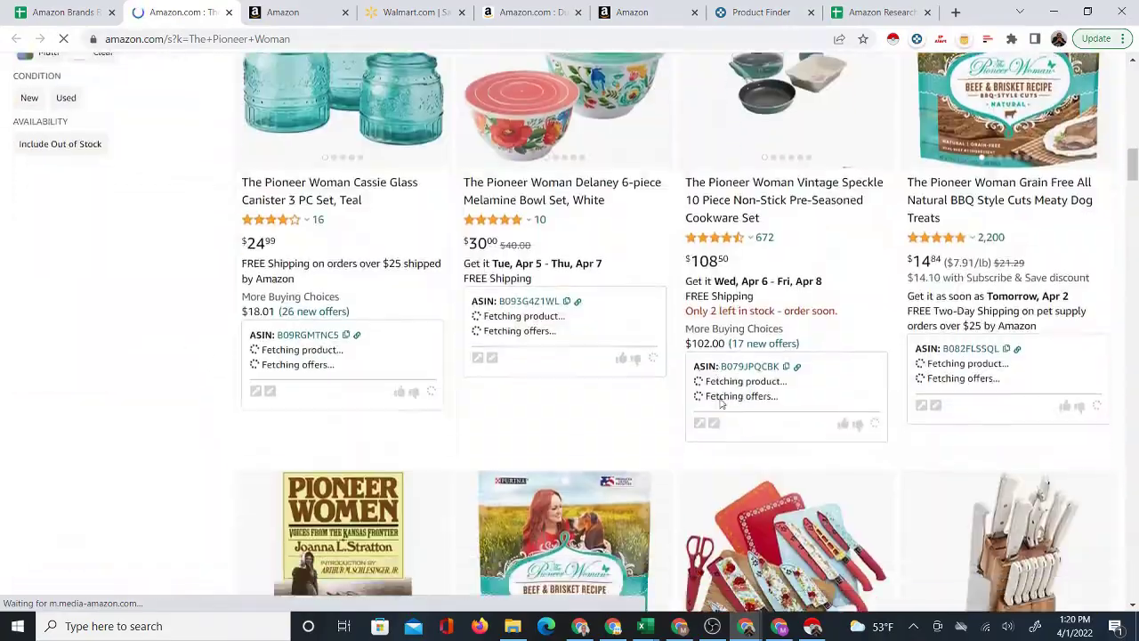
scroll(727, 405, down, 6)
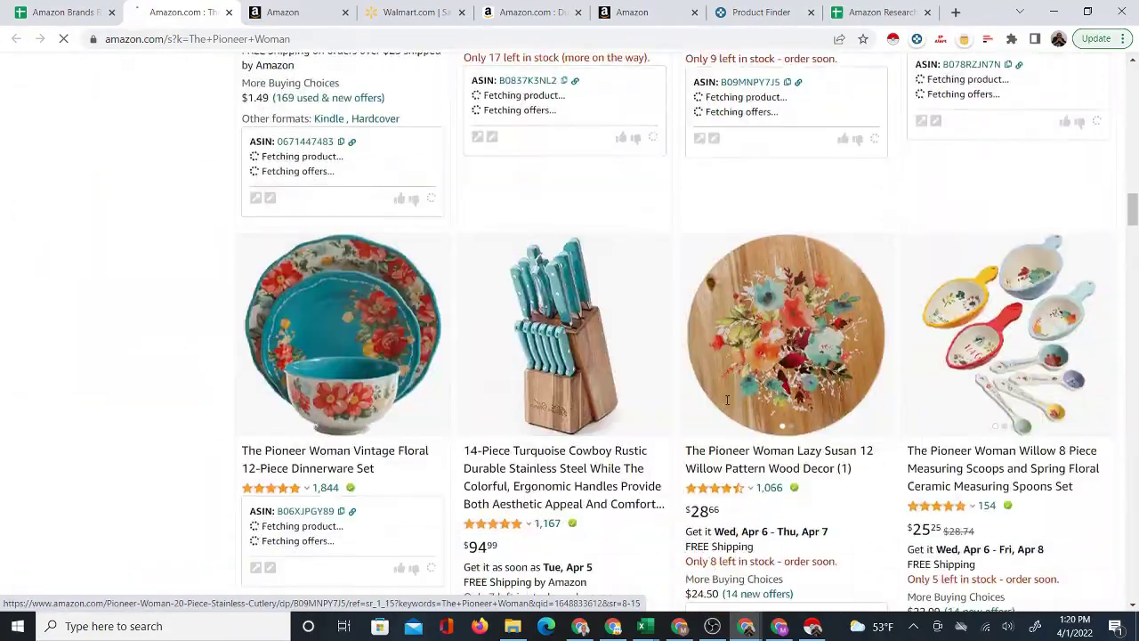
scroll(727, 405, down, 6)
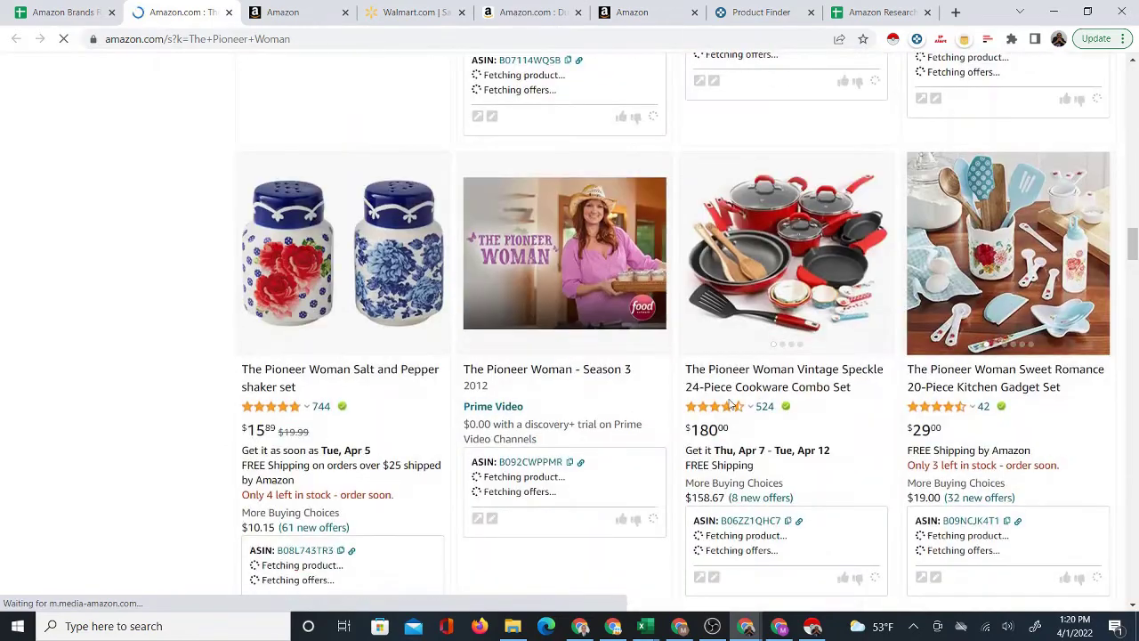
scroll(739, 398, down, 5)
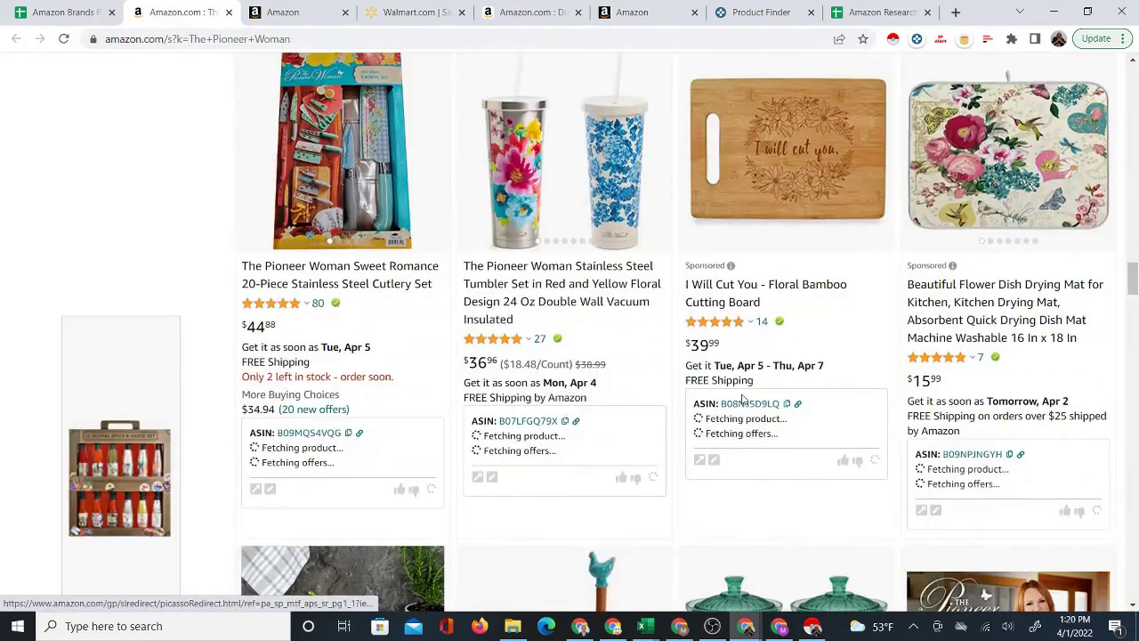
scroll(745, 398, down, 5)
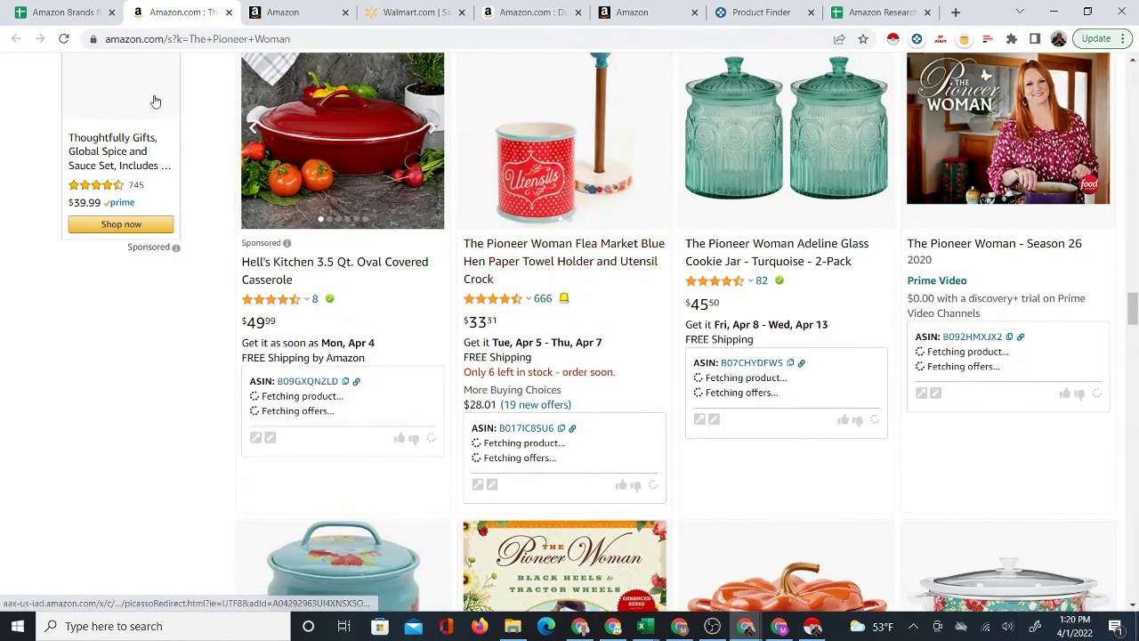
Step: Return to the brands research sheet and review the suppliers matched to brands further down the list
click(89, 7)
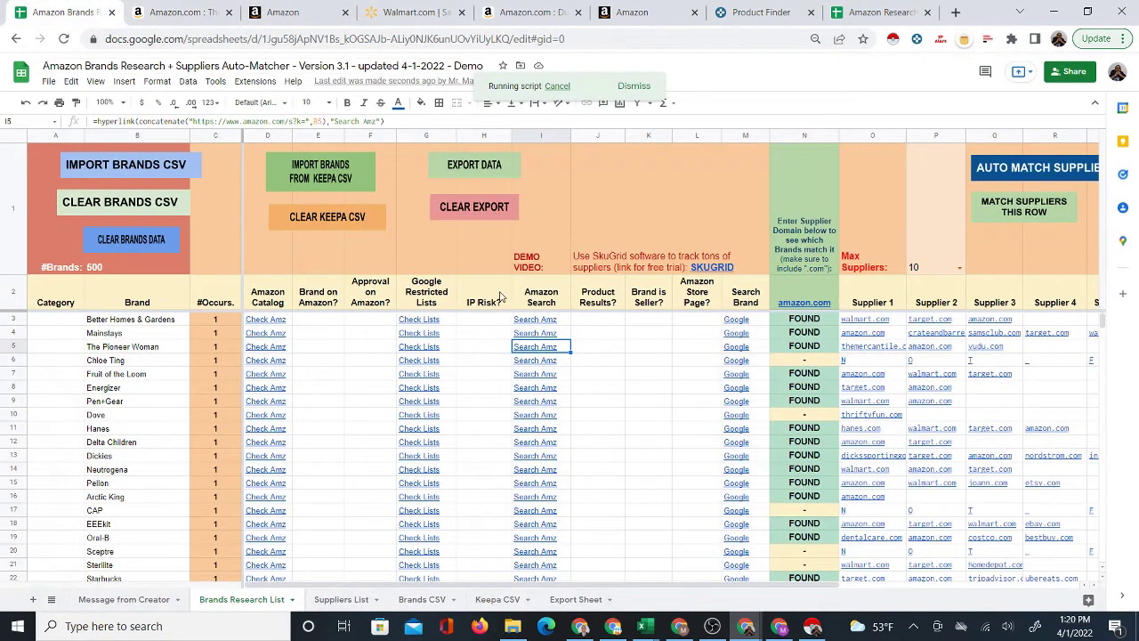
click(620, 349)
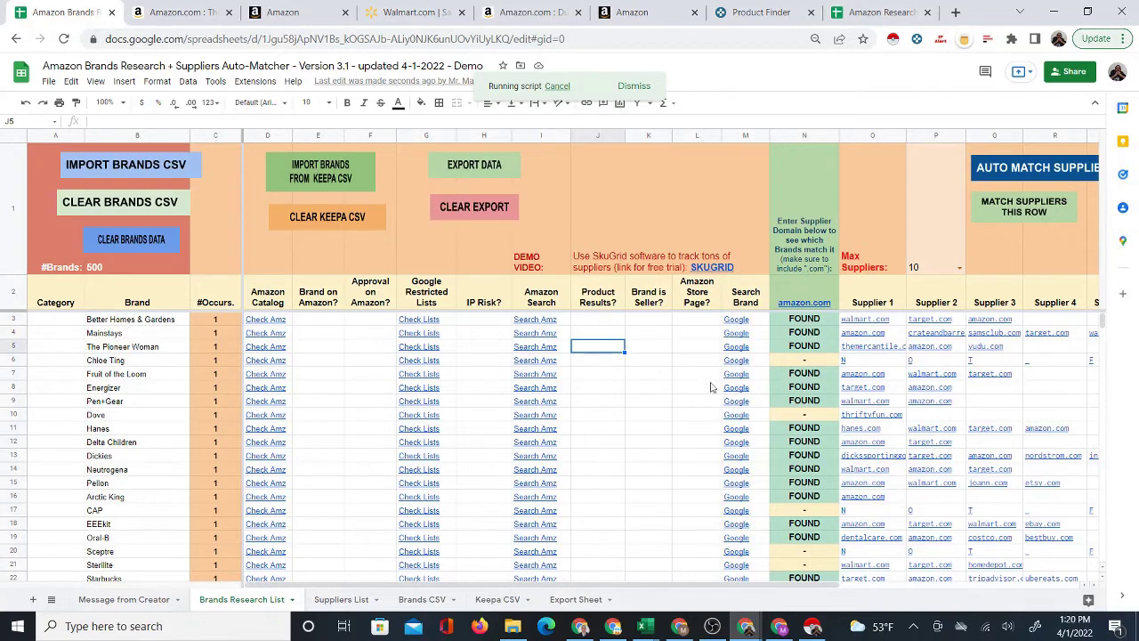
scroll(933, 400, down, 2)
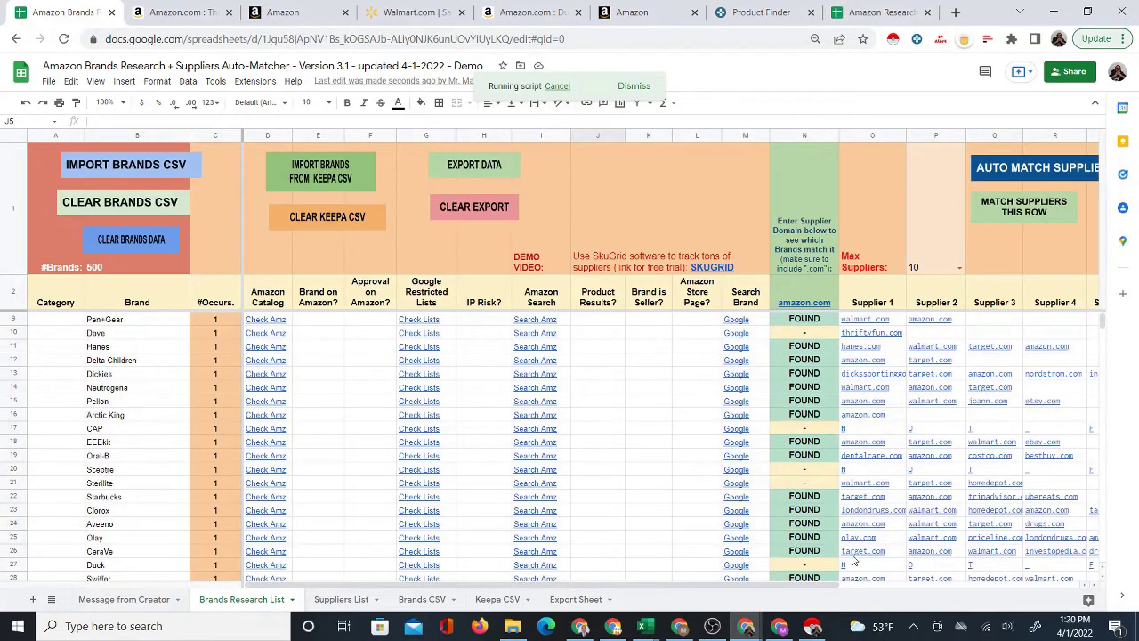
scroll(926, 503, right, 5)
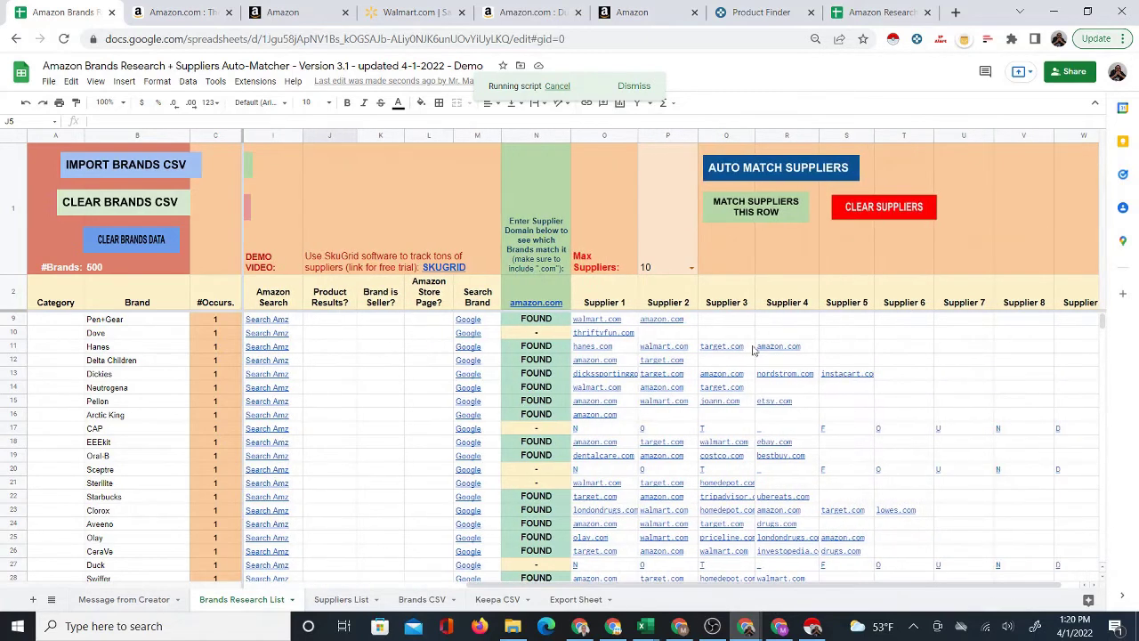
Step: Open the Suppliers List sheet and search it for the supplier vitacost.com
click(318, 600)
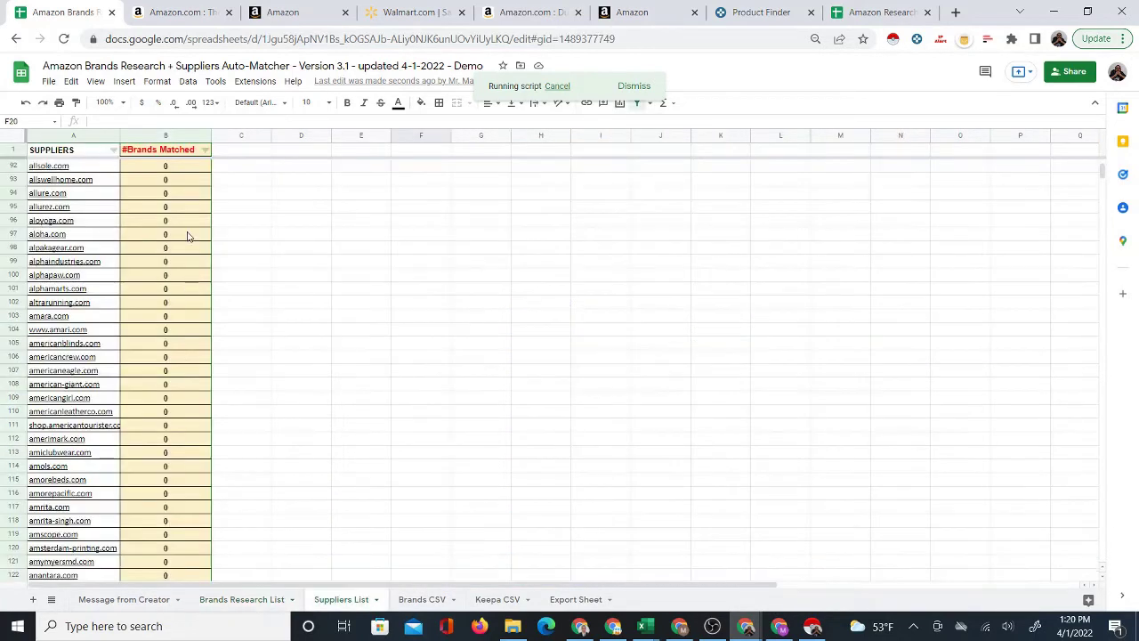
click(266, 275)
key(ctrl+f)
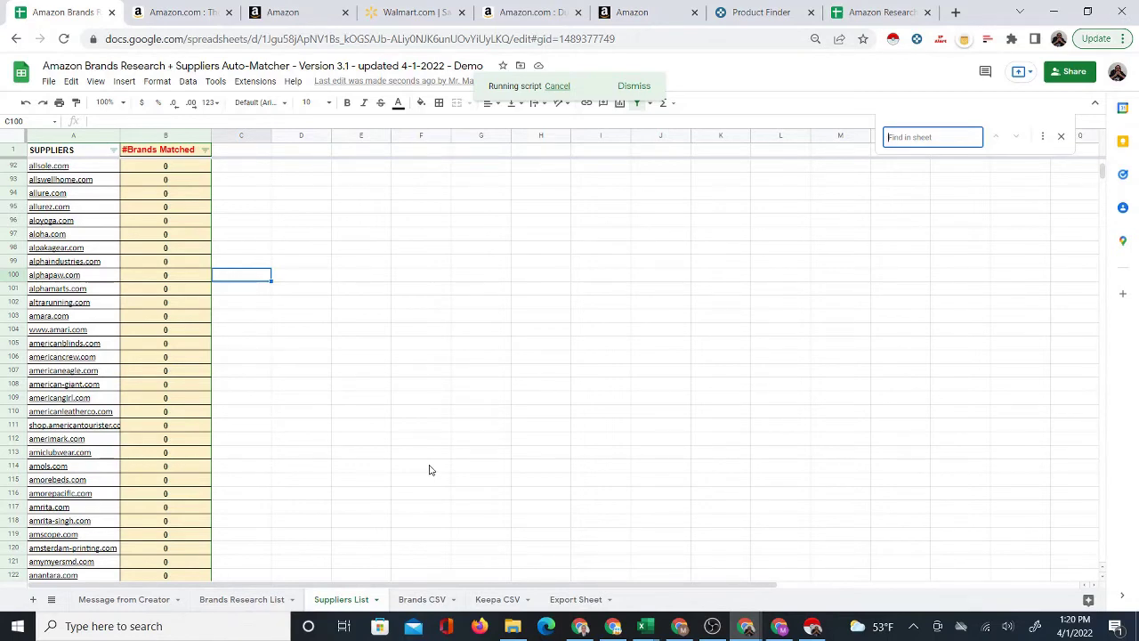
text(vitac)
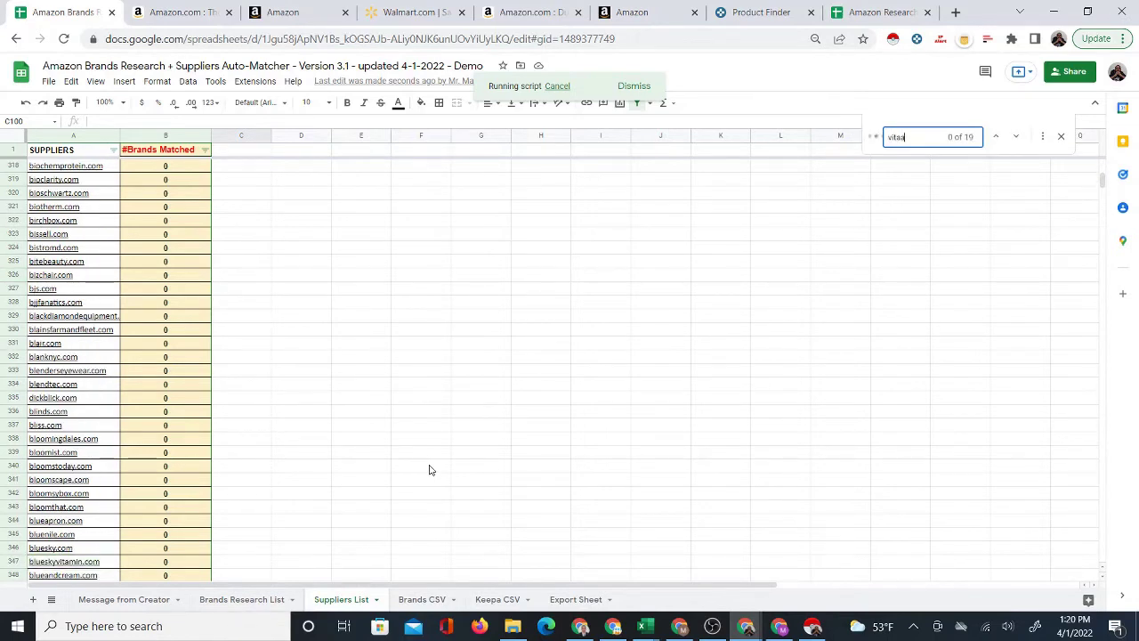
text(ost.c)
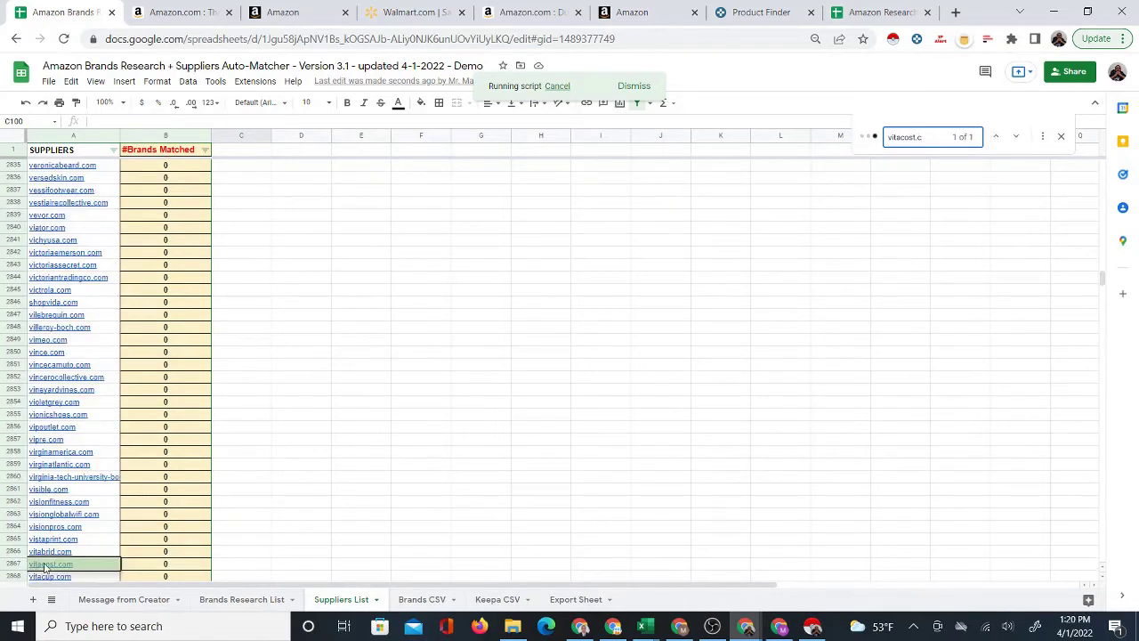
Step: Replace the search term to check whether abcdeals.com is in the suppliers list
key(BackSpace)
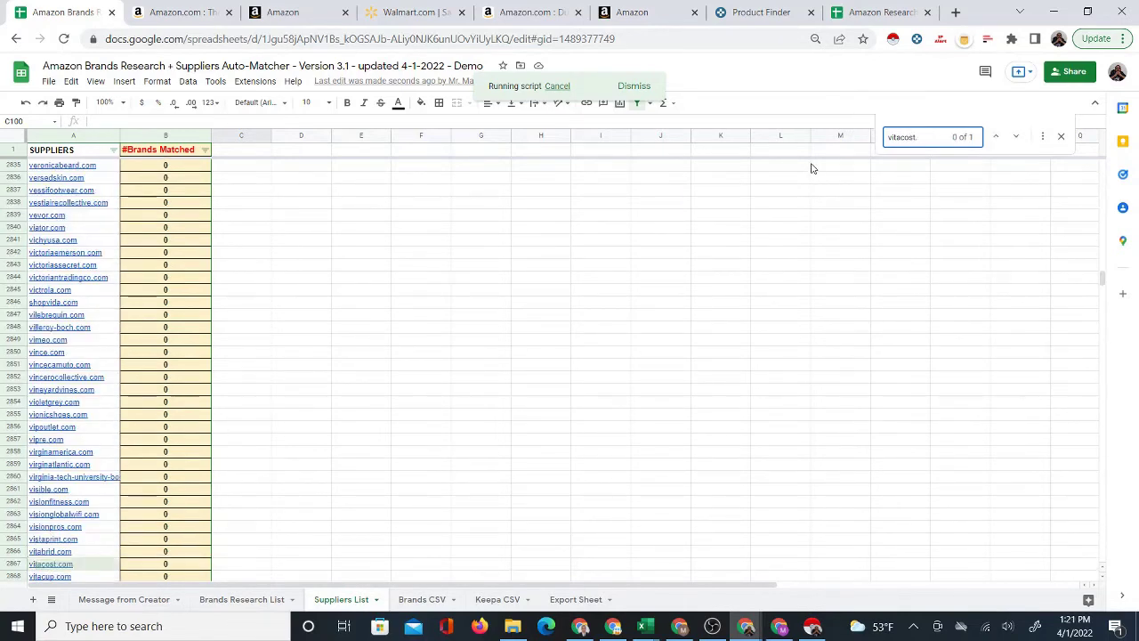
key(BackSpace)
key(BackSpace)
key(BackSpace)
key(BackSpace)
key(BackSpace)
key(BackSpace)
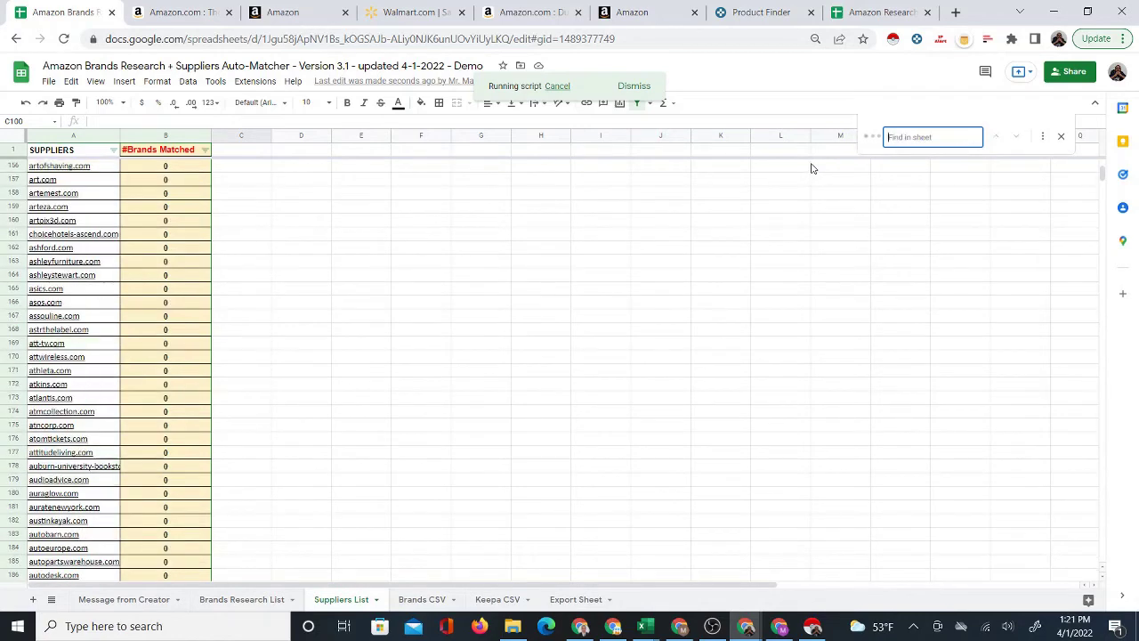
text(alc)
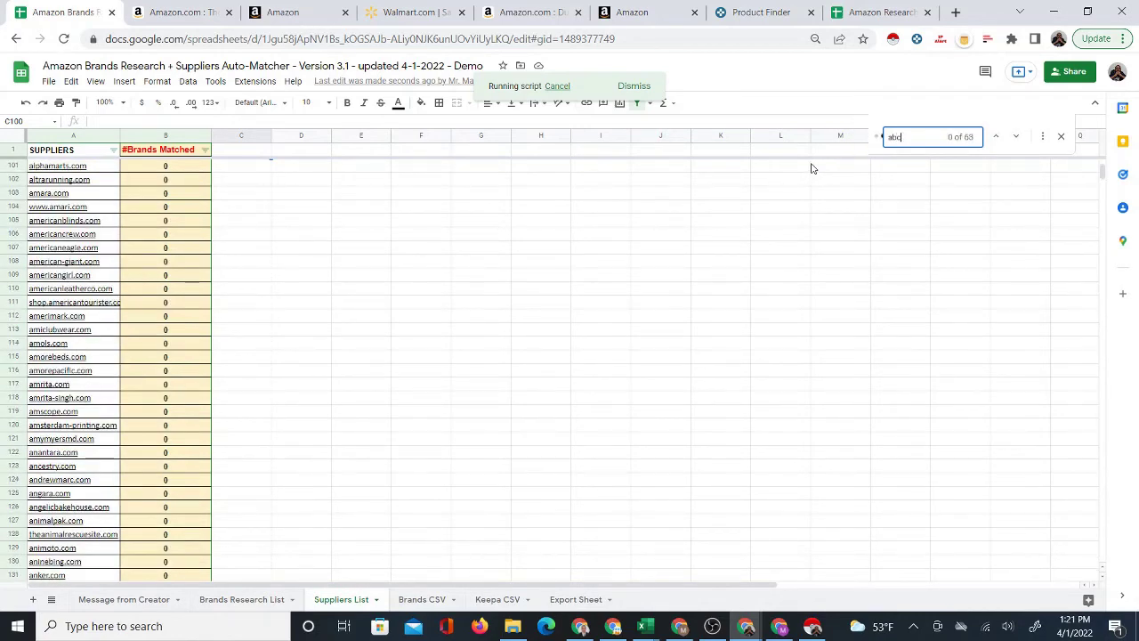
text(deals.com)
mouse_move(90, 452)
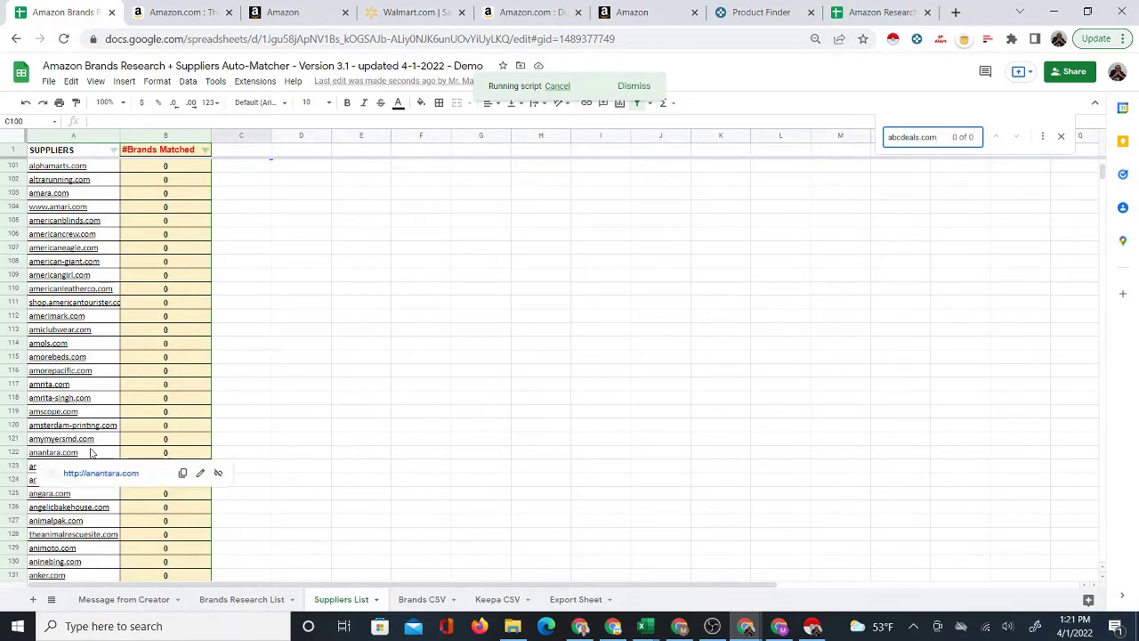
Step: Add abcdeals.com as a supplier in the first empty row below 7forallmankind.com, close the search and check the new entry's link
click(278, 384)
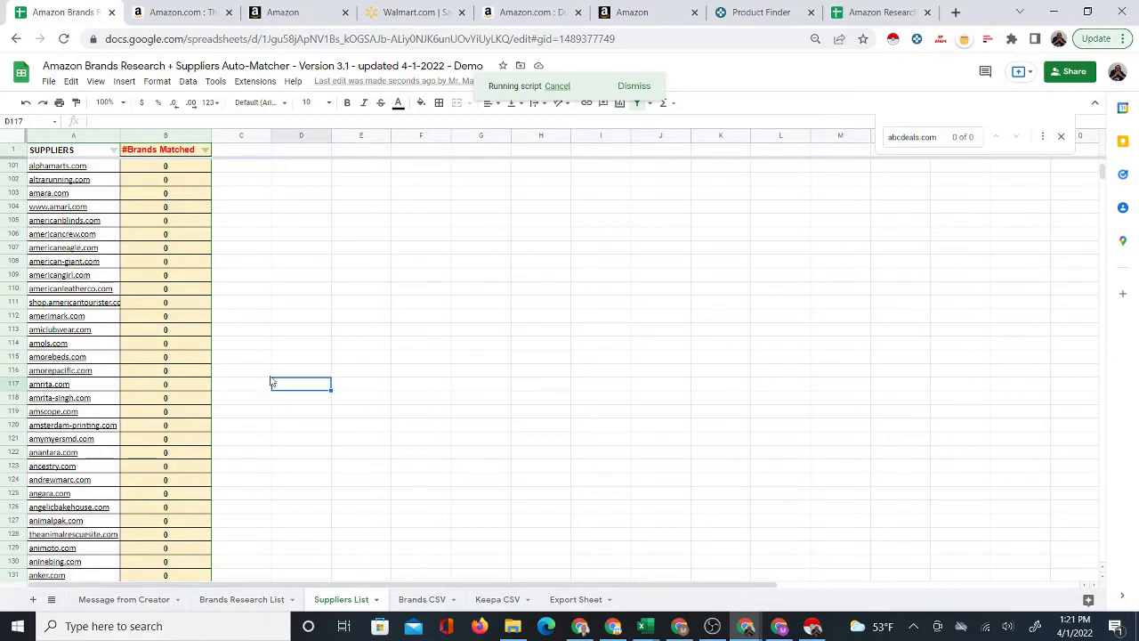
key(ctrl+Down)
click(74, 345)
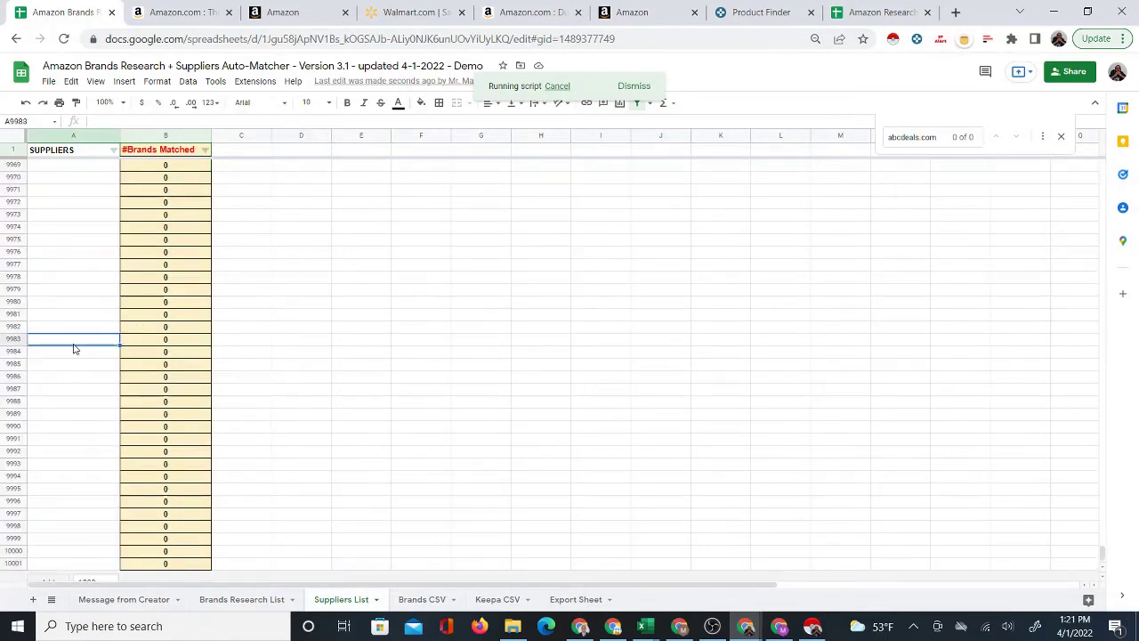
key(ctrl+Up)
scroll(72, 188, up, 3)
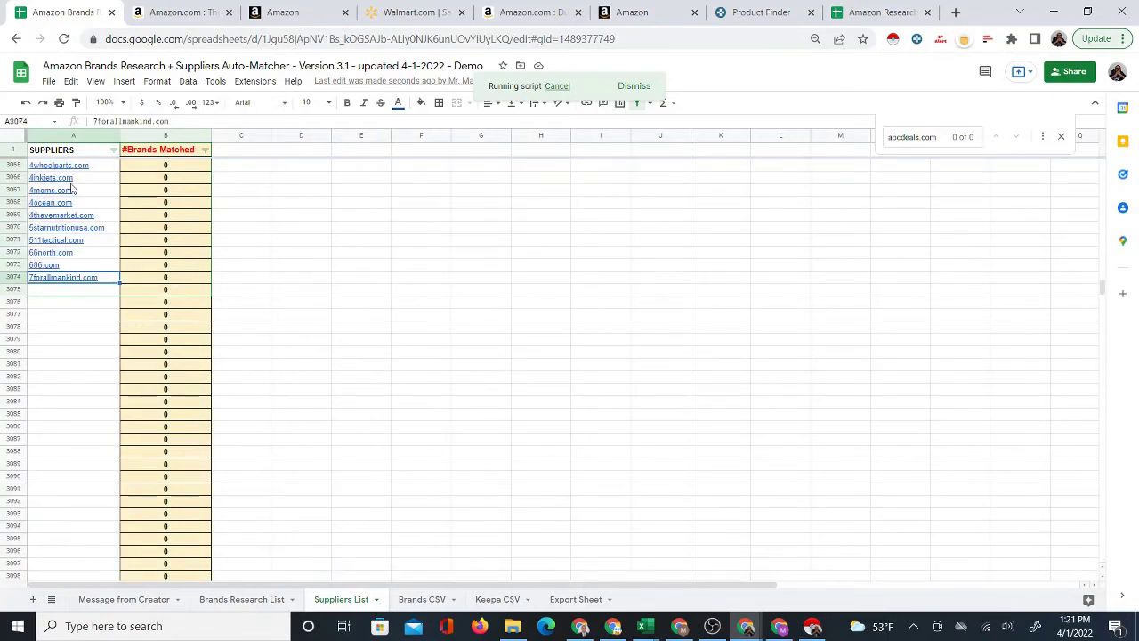
mouse_move(74, 212)
scroll(74, 212, up, 3)
scroll(89, 369, down, 1)
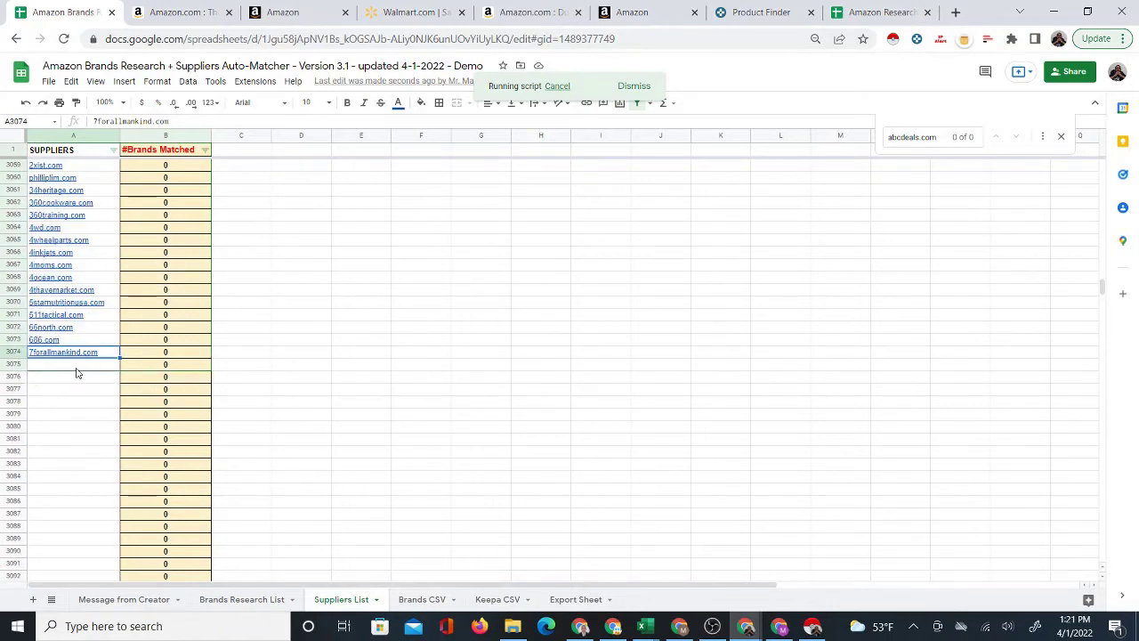
click(75, 369)
text(abc)
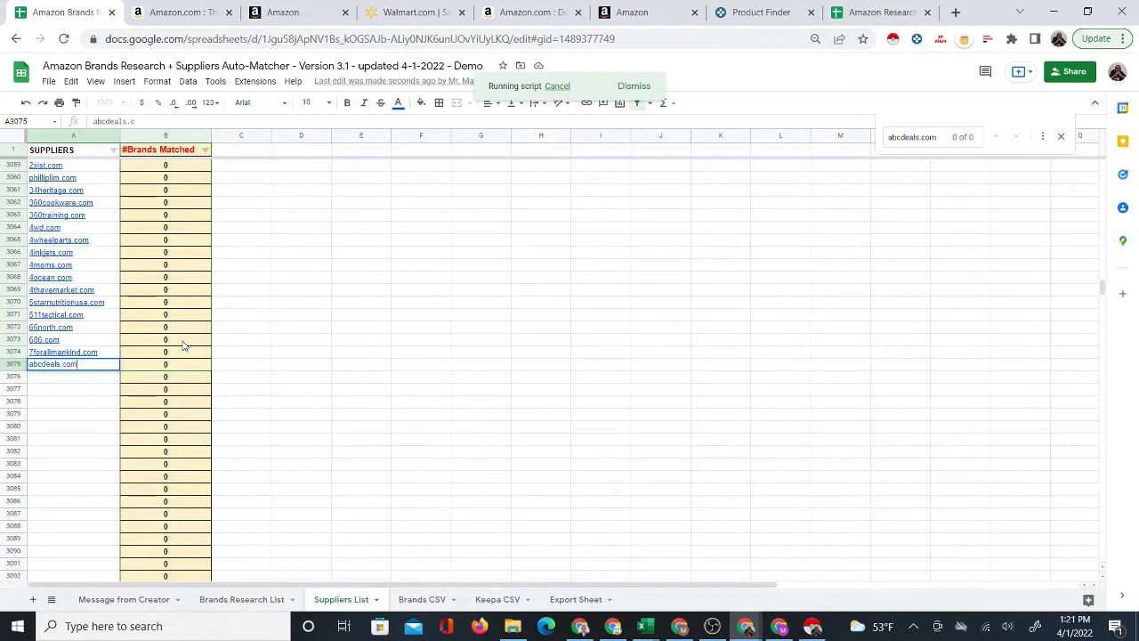
text(deals.com)
key(Return)
click(343, 389)
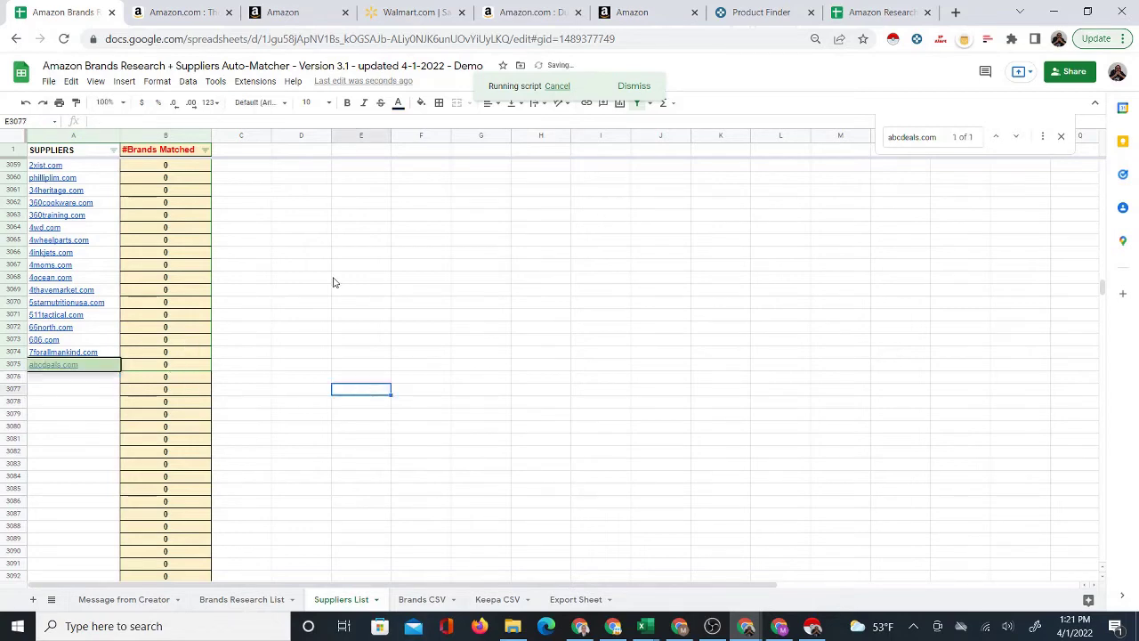
click(1062, 139)
mouse_move(76, 371)
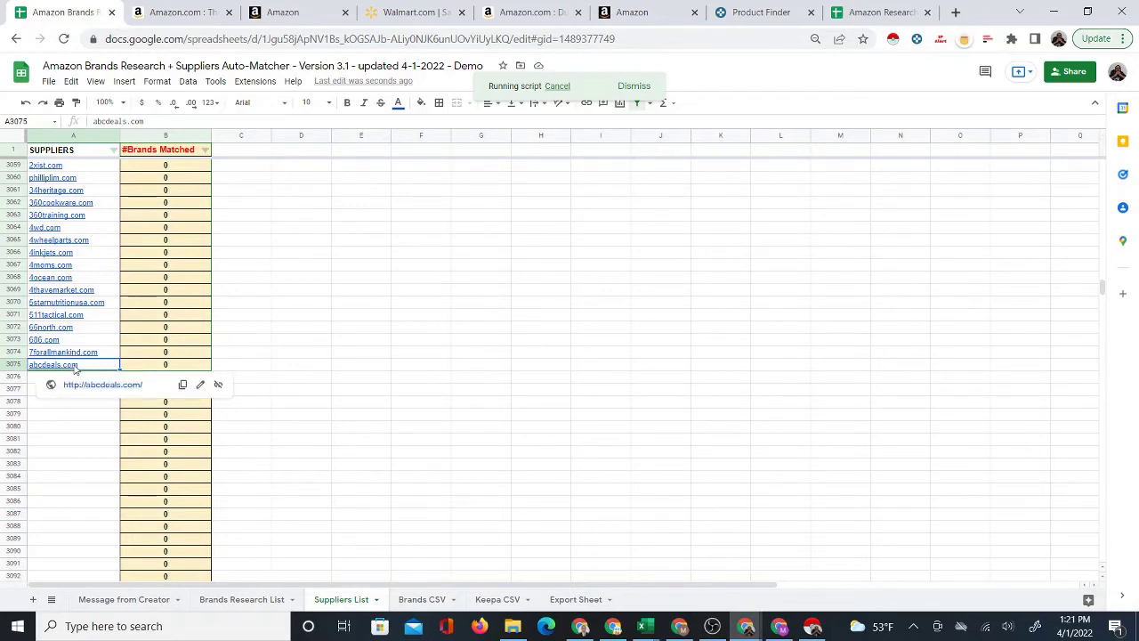
click(301, 327)
Step: Return to the start of the suppliers list and review the number of brands matched to each supplier
drag(1102, 289, 1105, 287)
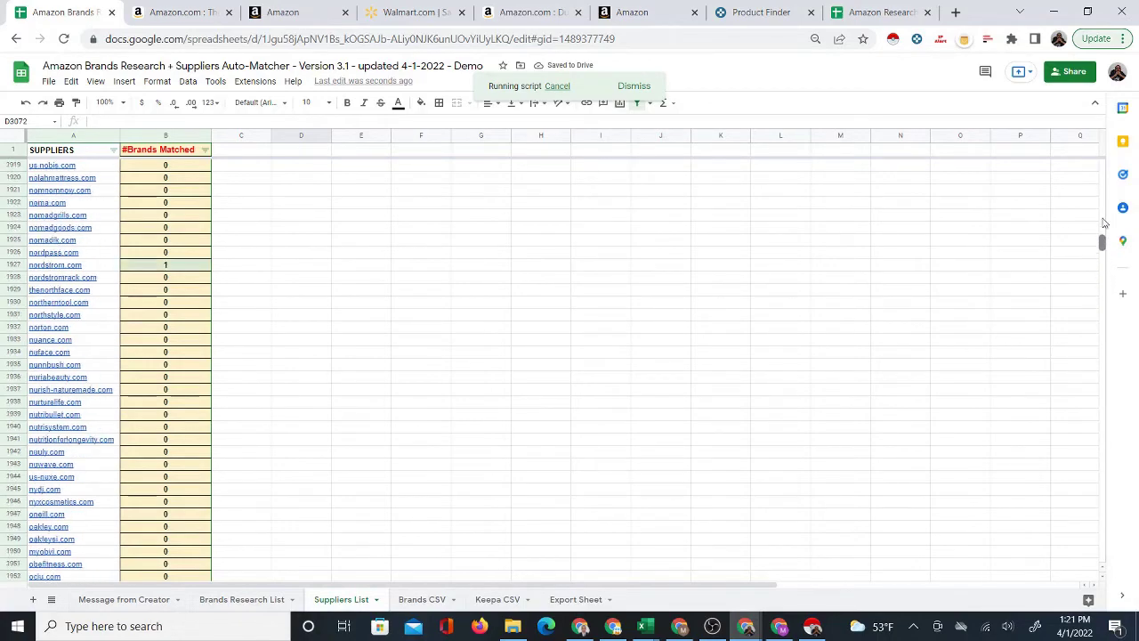
drag(1103, 284, 1102, 162)
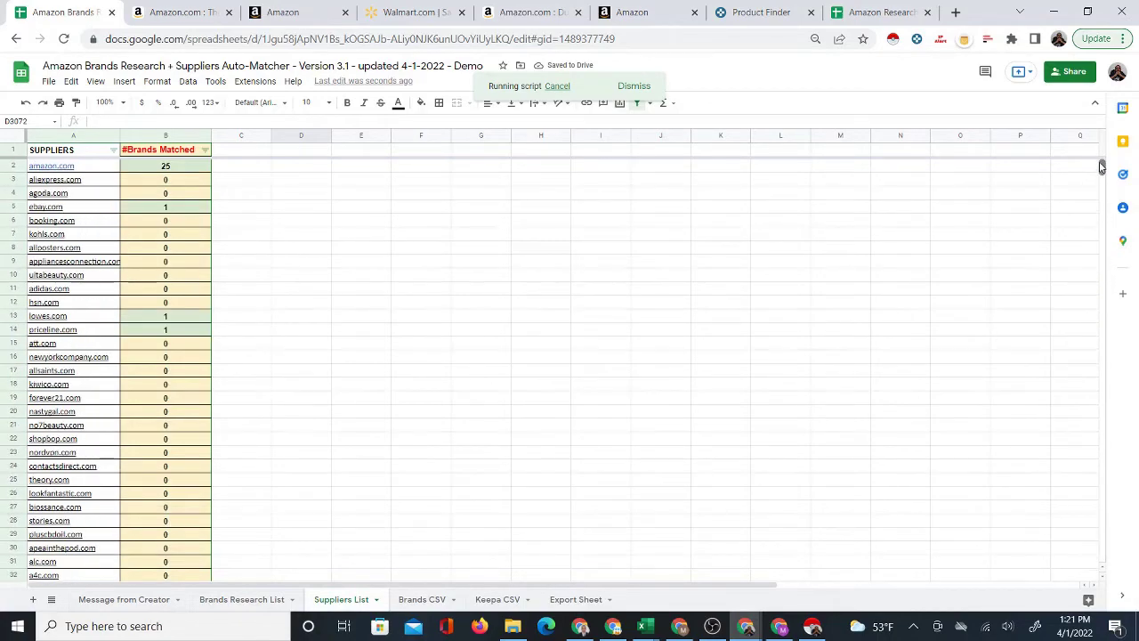
click(359, 260)
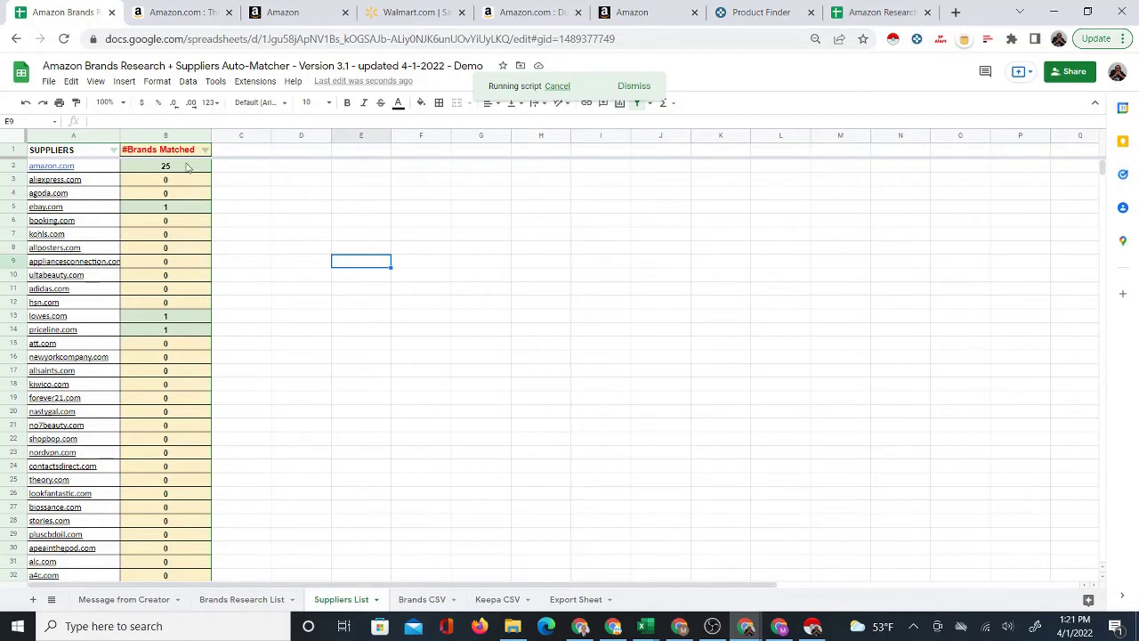
click(233, 170)
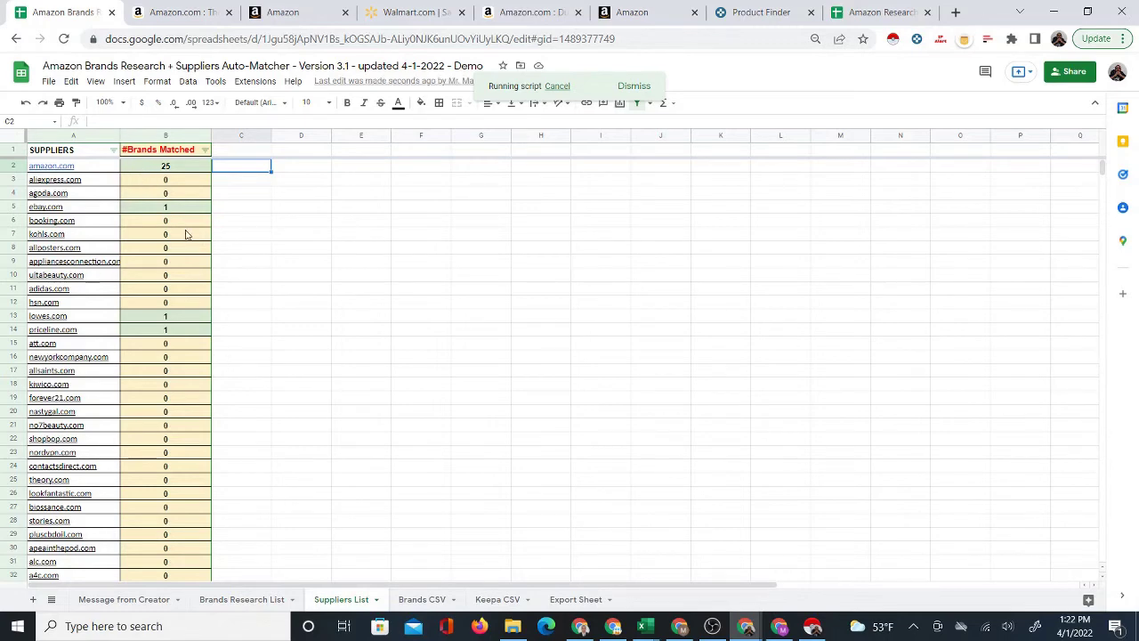
scroll(296, 338, down, 7)
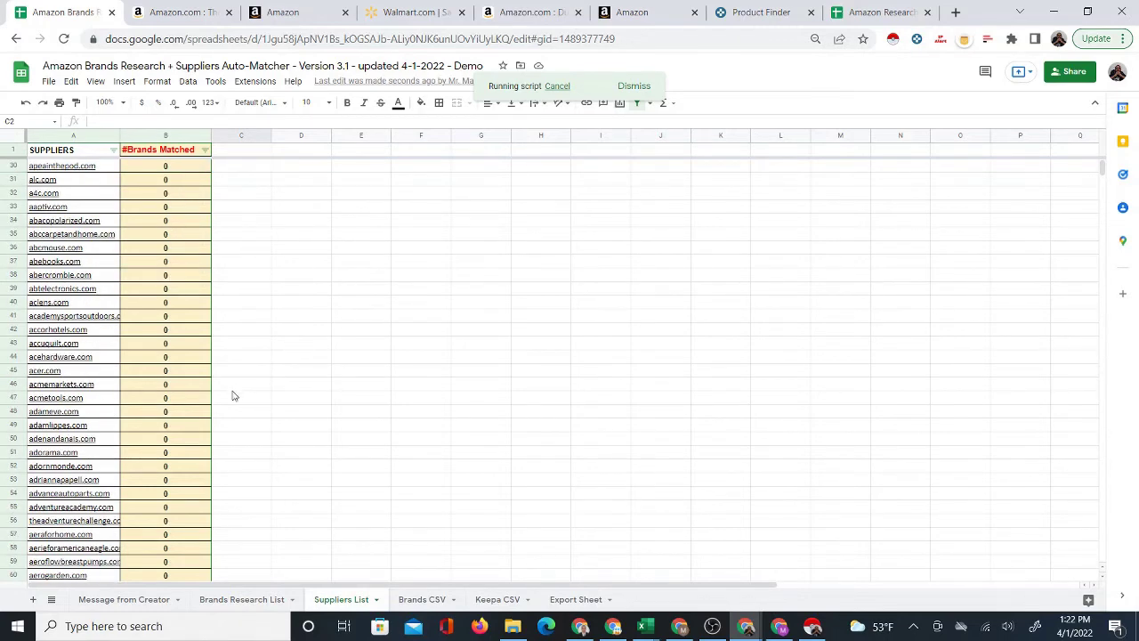
scroll(253, 551, up, 1)
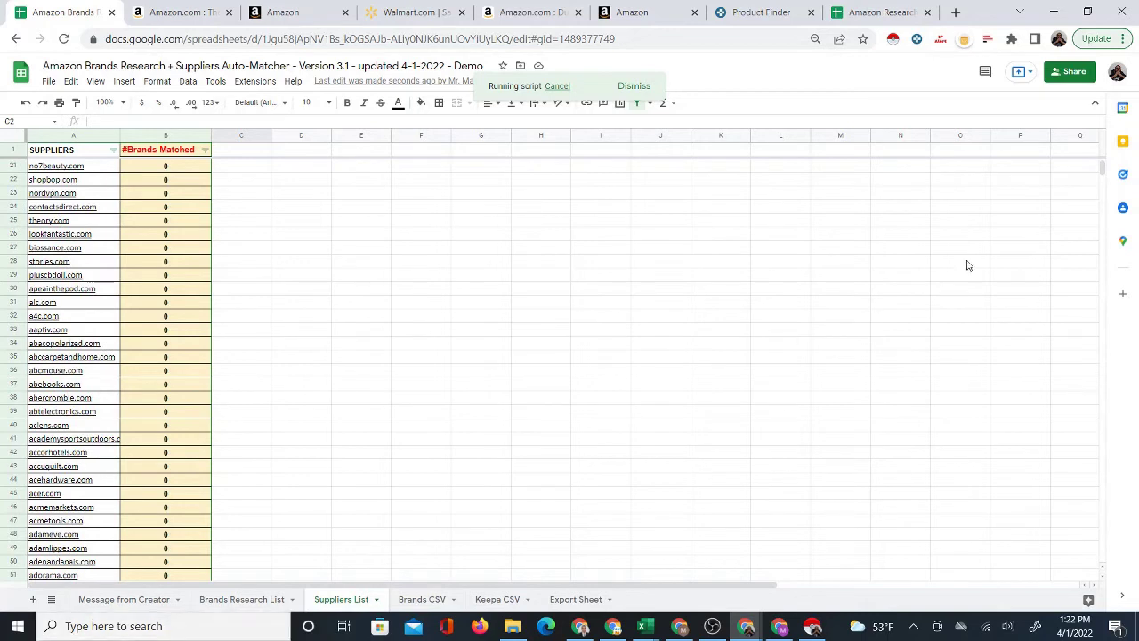
scroll(1102, 169, up, 6)
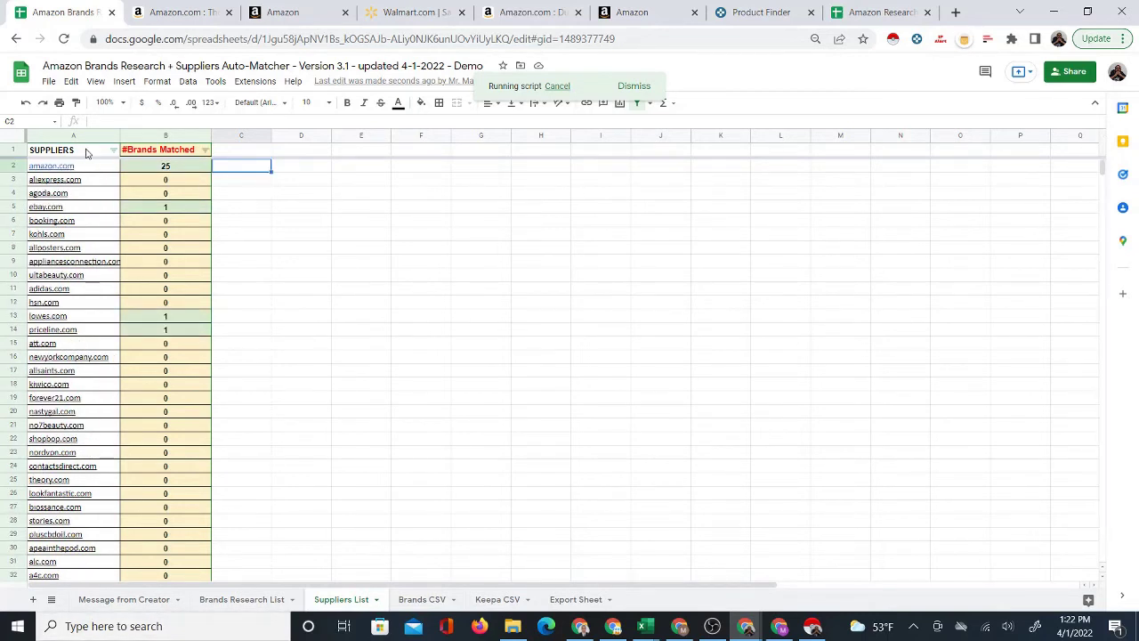
drag(86, 153, 171, 153)
click(185, 81)
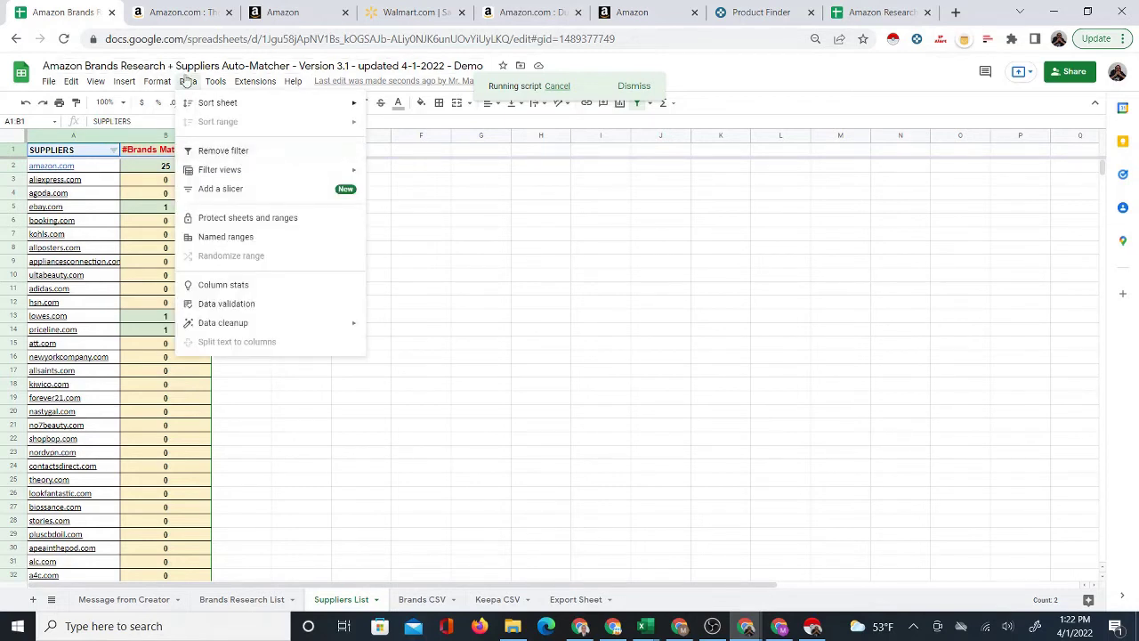
click(579, 267)
Step: Filter the suppliers by the green fill color in the #Brands Matched column
click(166, 149)
click(204, 151)
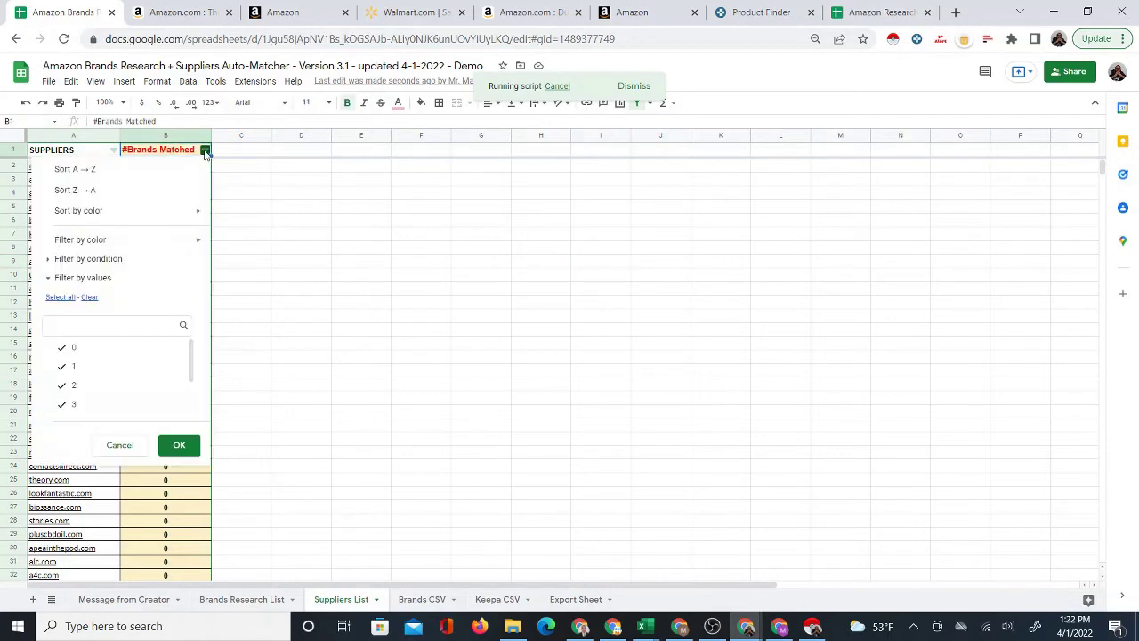
mouse_move(183, 247)
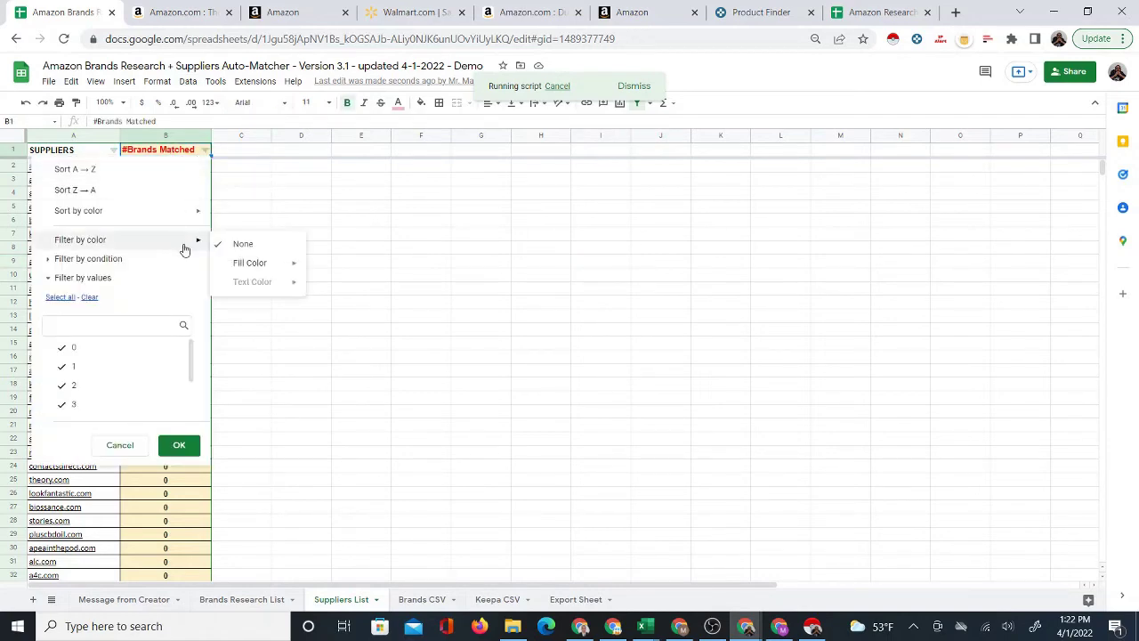
mouse_move(277, 263)
click(349, 269)
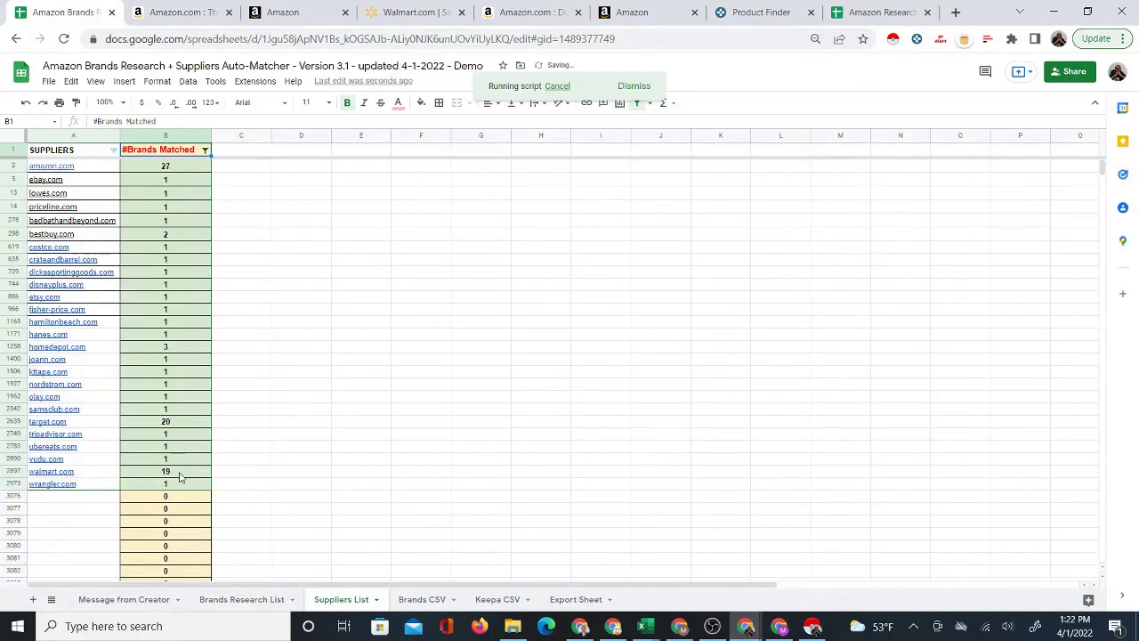
Step: Remove the color filter from the #Brands Matched column
click(205, 151)
mouse_move(165, 242)
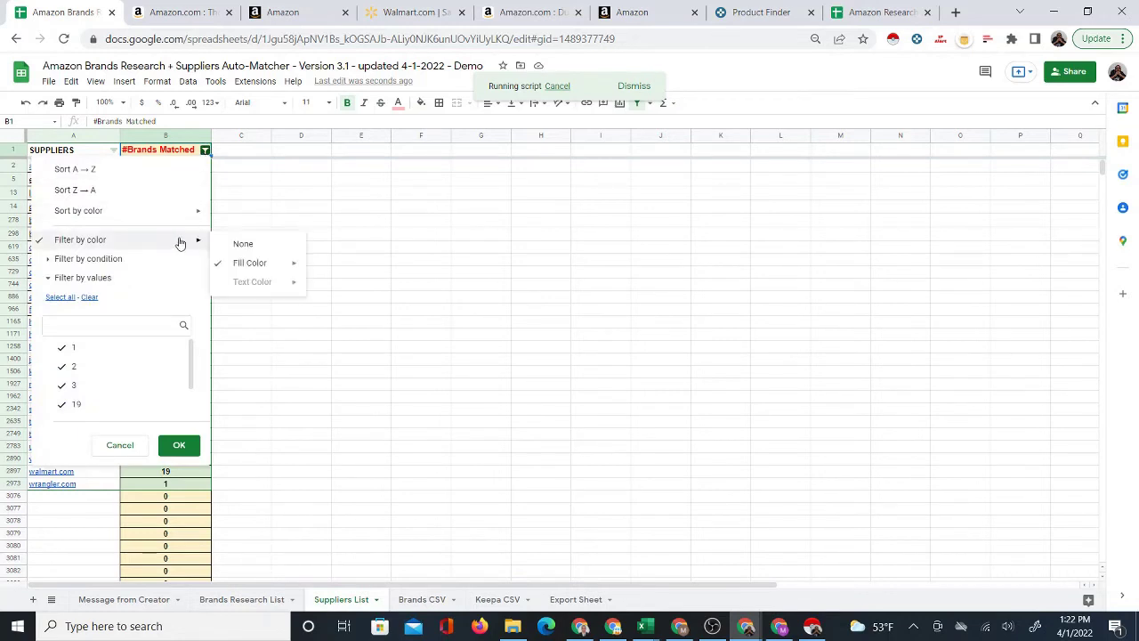
click(243, 244)
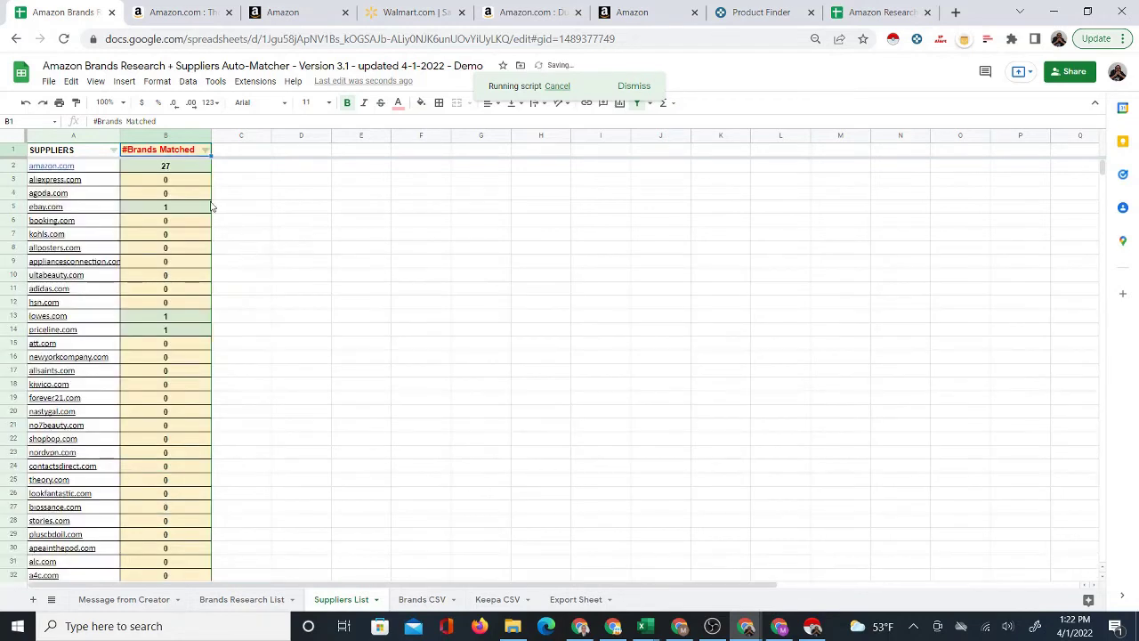
Step: Filter the #Brands Matched column by condition to values greater than or equal to 5
click(205, 150)
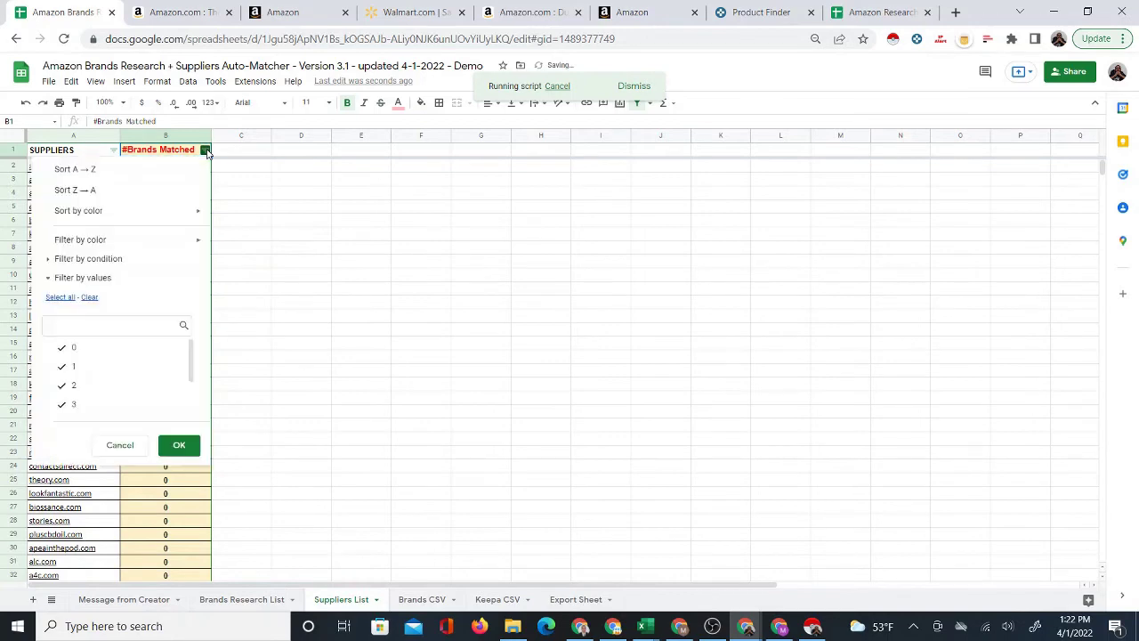
click(105, 278)
click(93, 281)
click(95, 260)
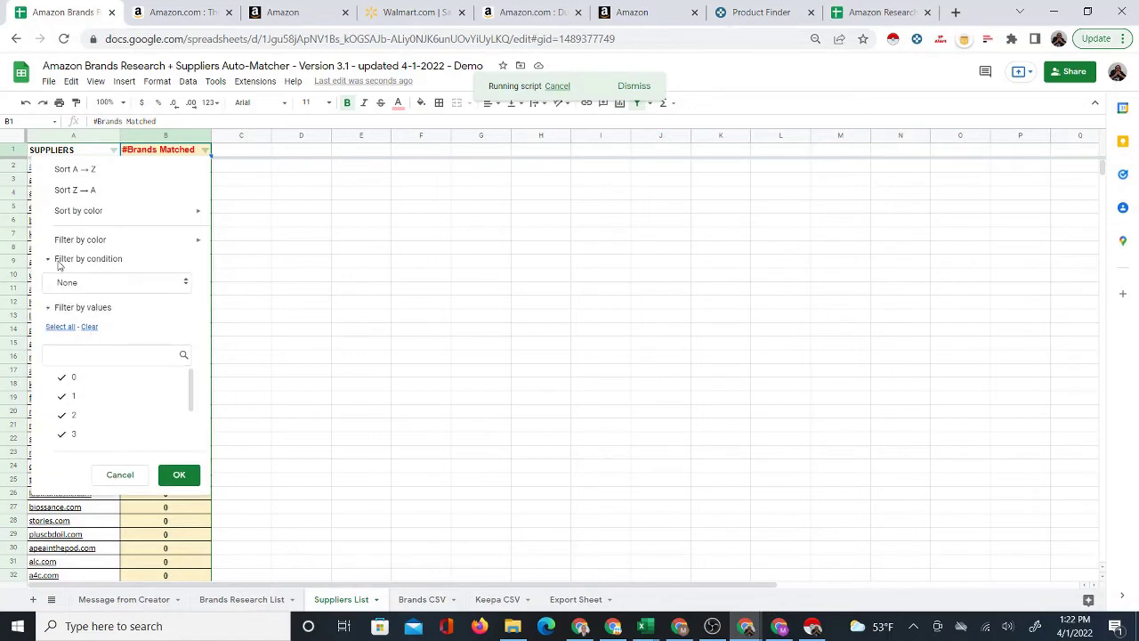
click(184, 283)
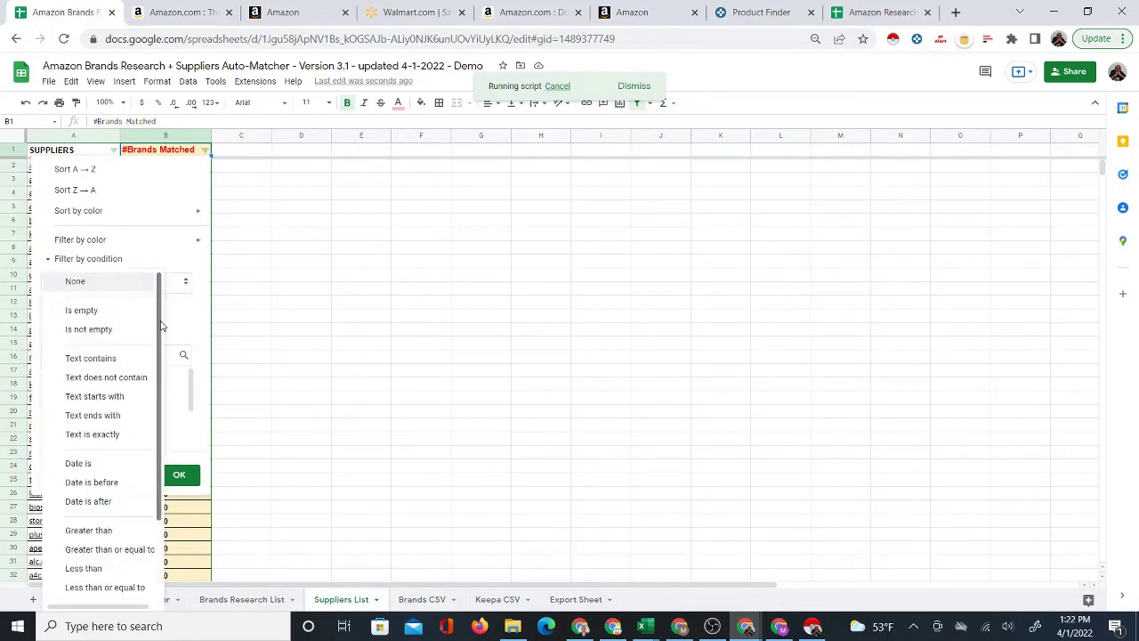
scroll(162, 327, down, 2)
click(130, 445)
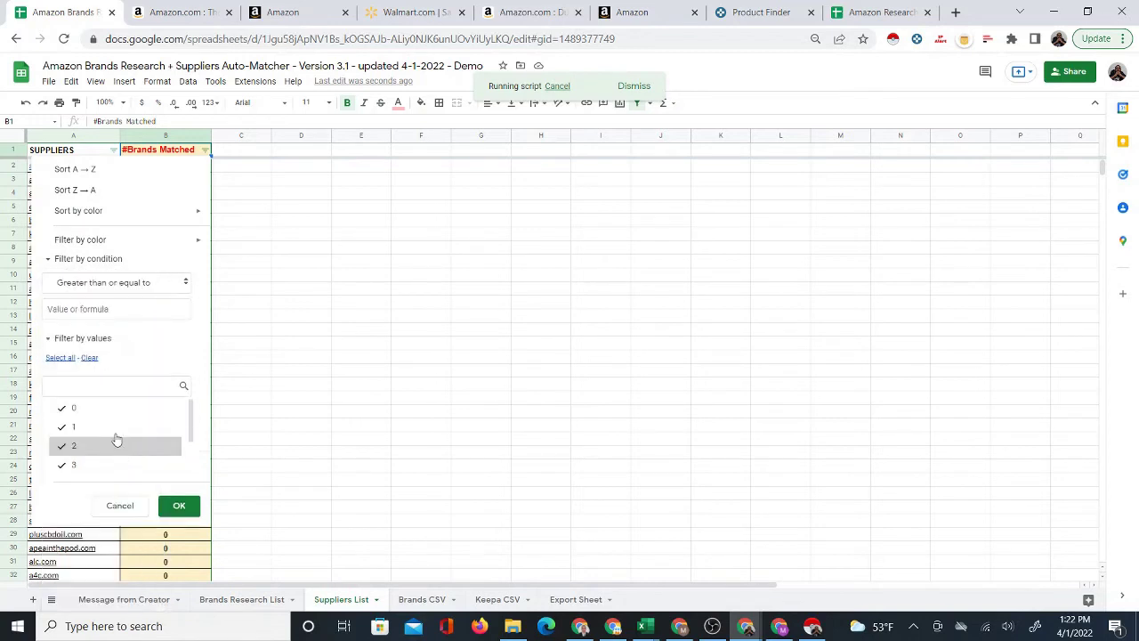
click(99, 311)
text(5)
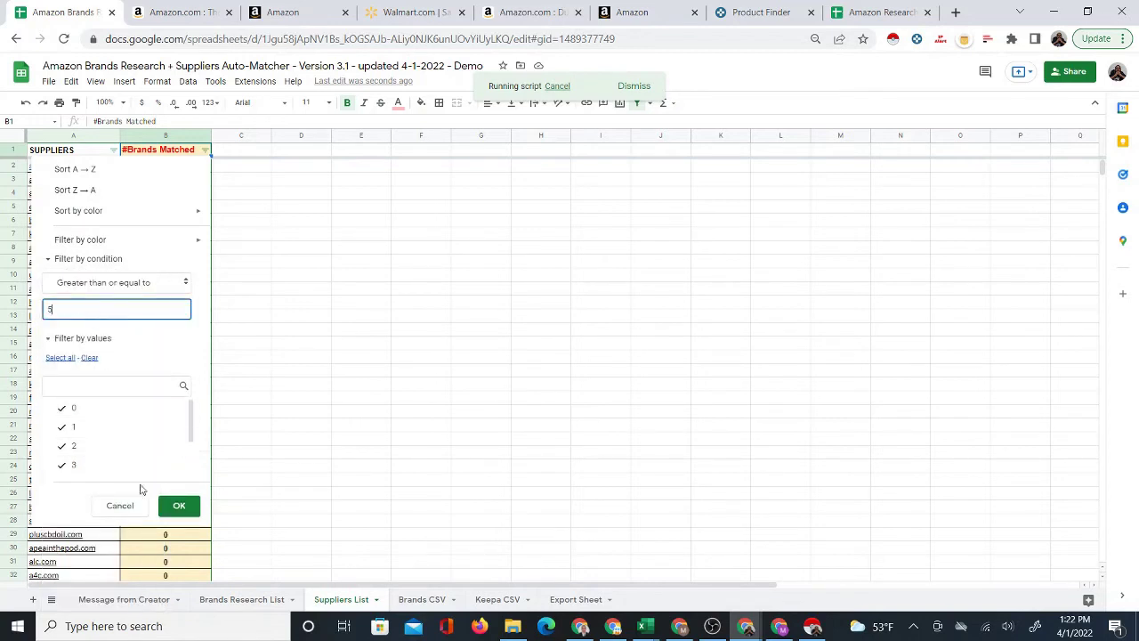
click(177, 505)
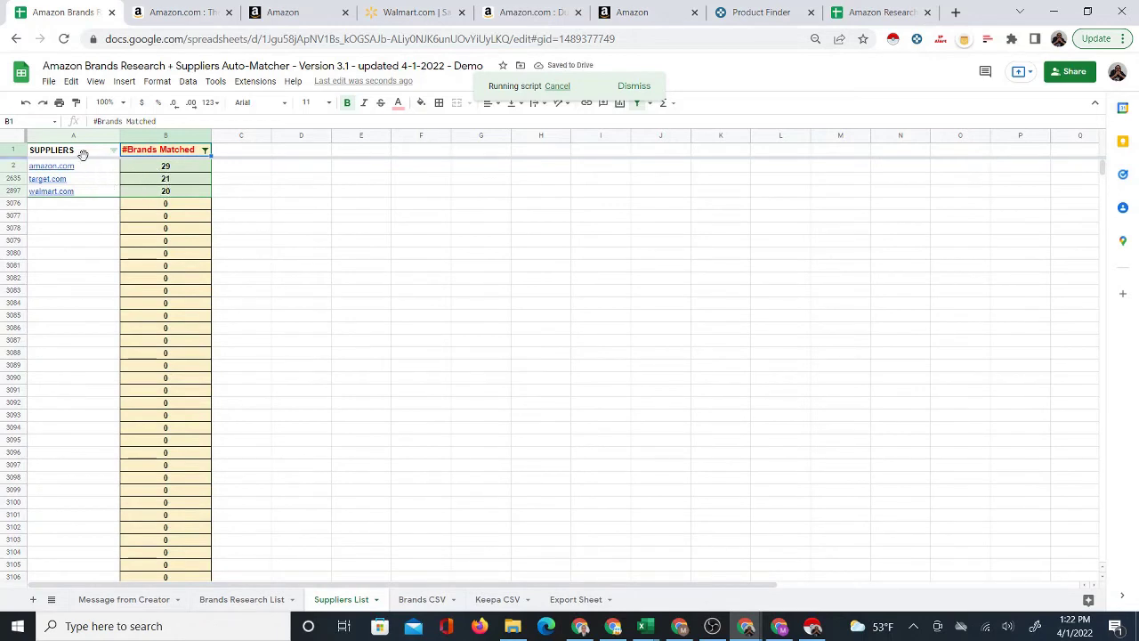
Step: Clear the threshold value from the #Brands Matched condition filter to list all suppliers again
click(206, 151)
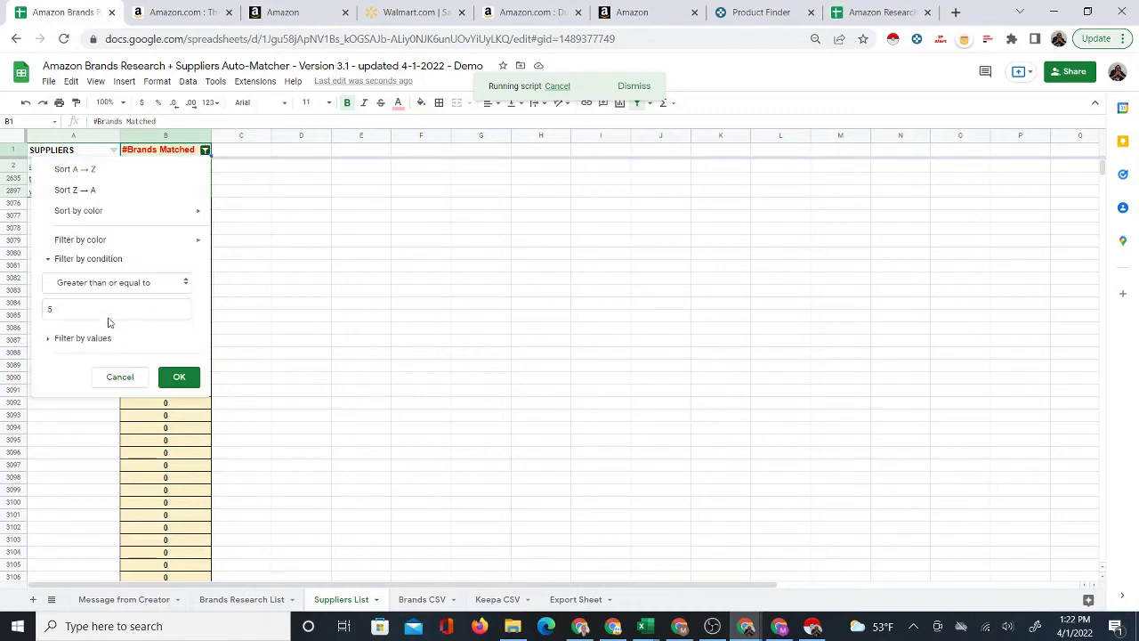
click(75, 307)
key(BackSpace)
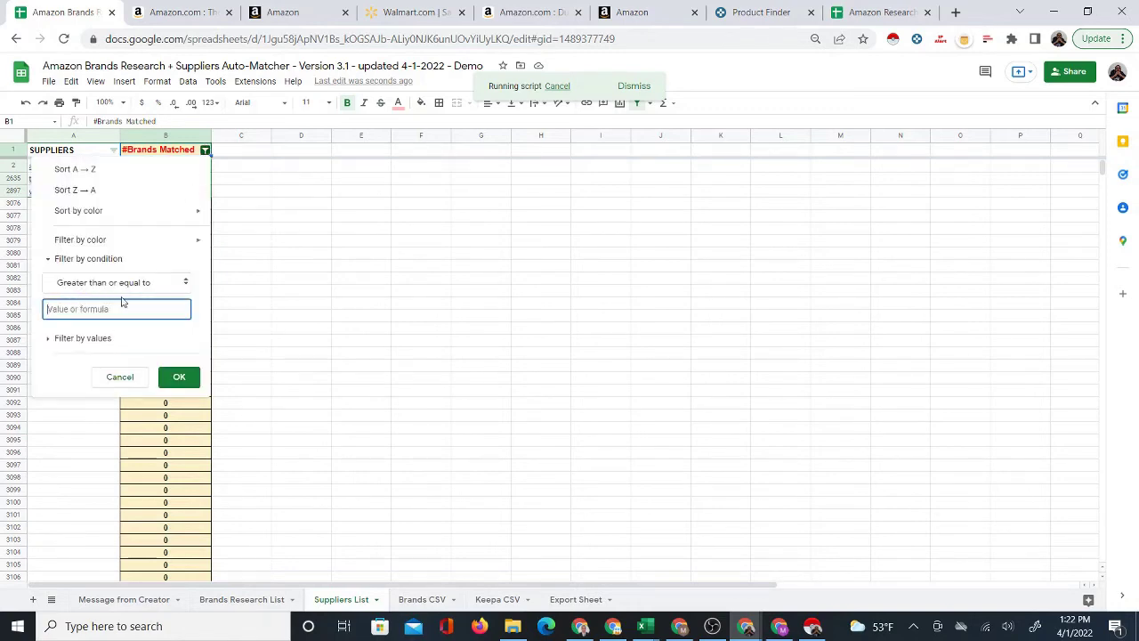
click(176, 377)
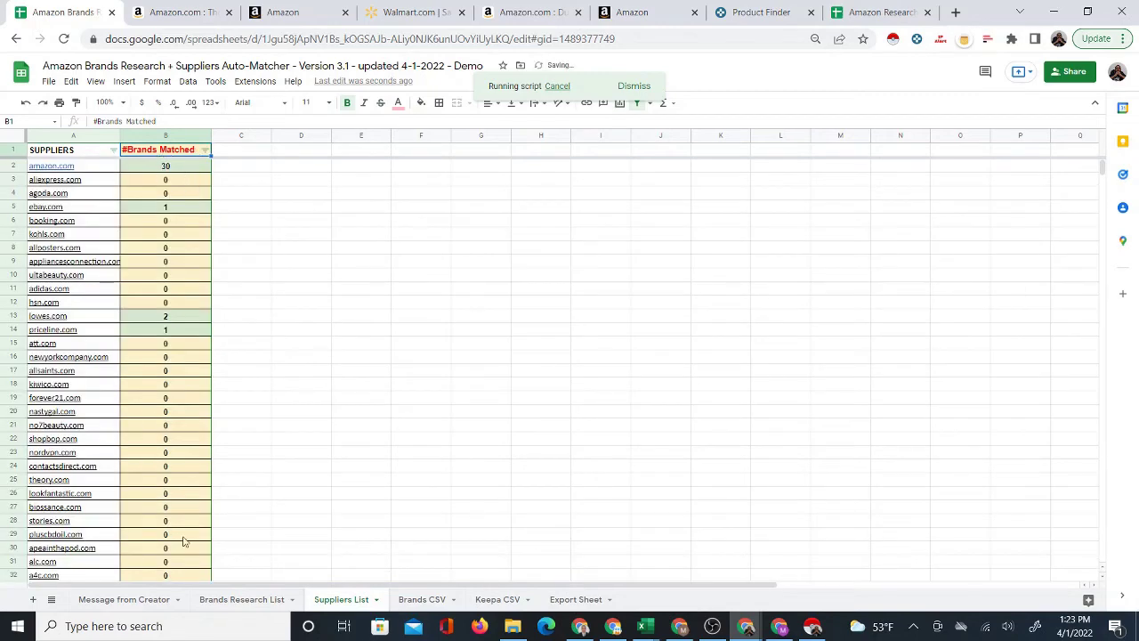
click(401, 539)
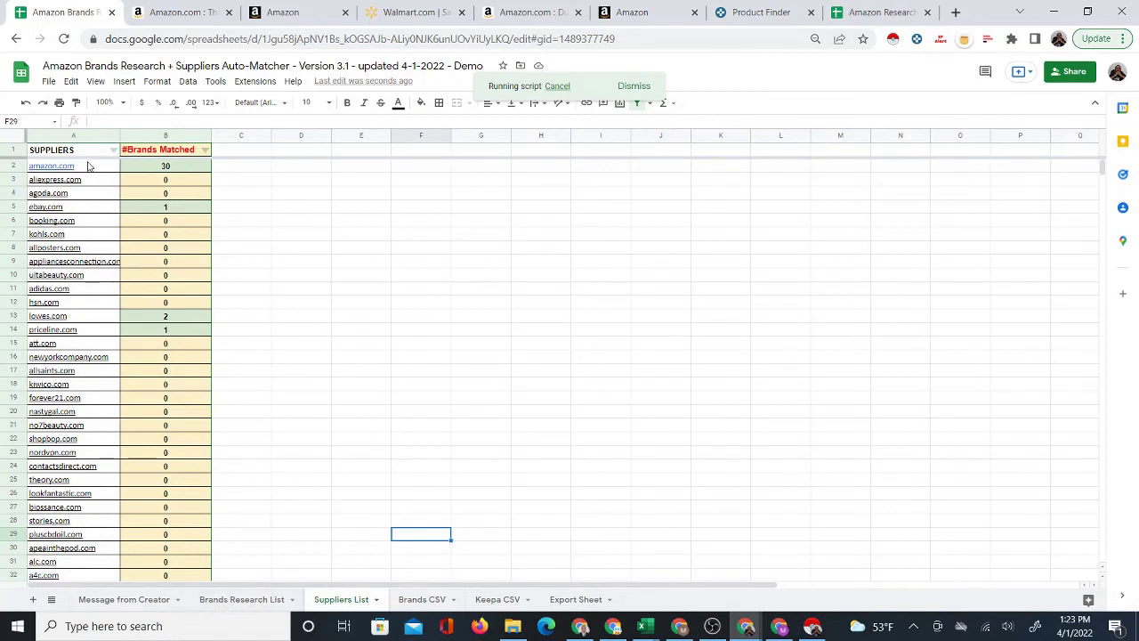
click(269, 172)
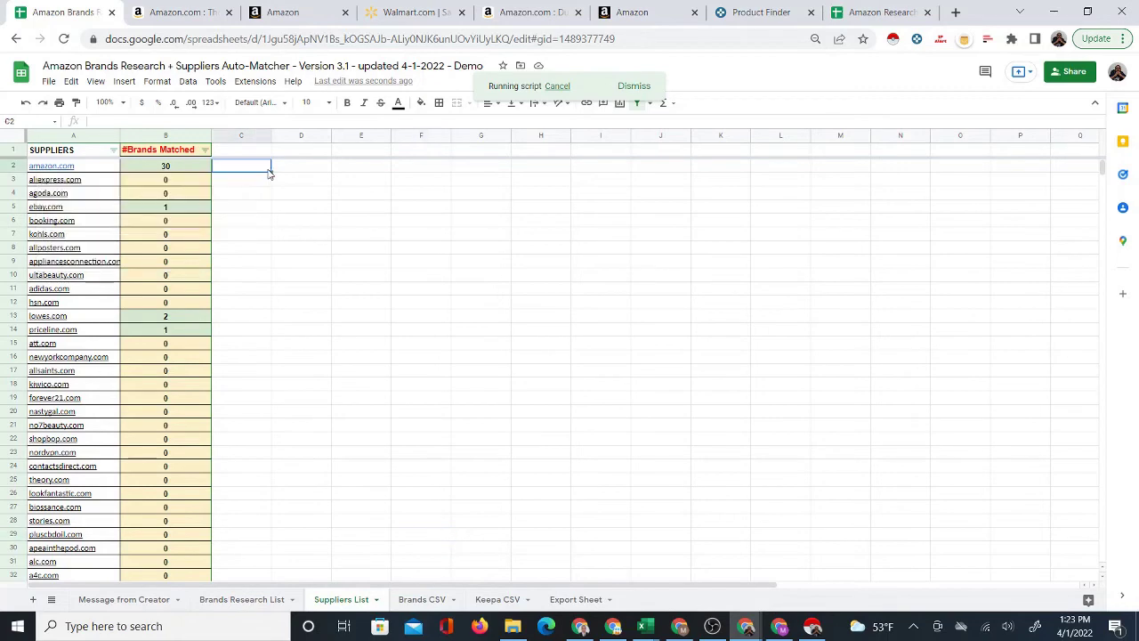
Step: On the Brands Research List sheet, separate the overlapping Clear Keepa CSV, Clear Export and Export Data buttons and place them around column G and below Import Brands from Keepa CSV
click(242, 599)
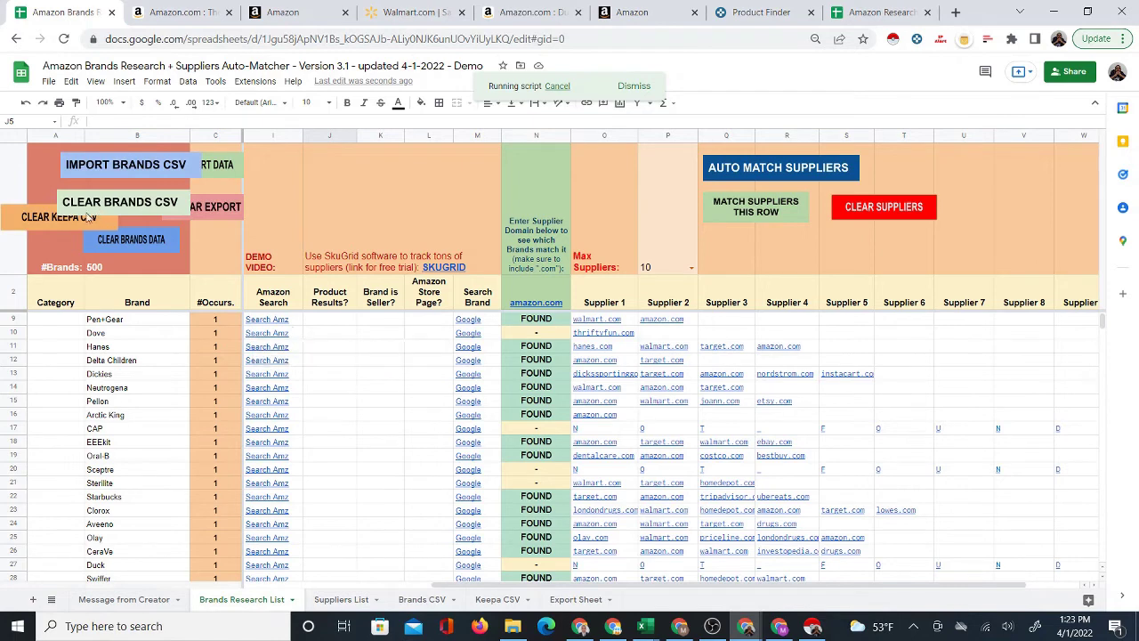
click(118, 165)
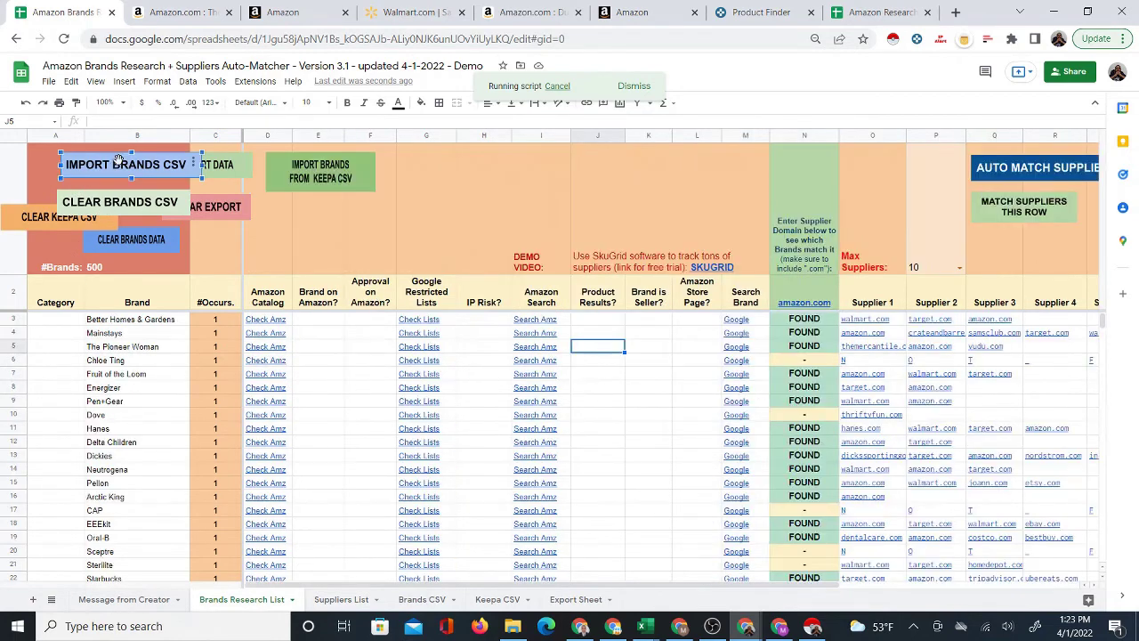
mouse_move(23, 223)
mouse_down()
mouse_move(360, 213)
mouse_move(455, 172)
mouse_up()
mouse_move(233, 210)
mouse_down()
mouse_move(359, 229)
mouse_move(469, 220)
mouse_up()
mouse_move(219, 174)
mouse_down()
mouse_move(342, 228)
mouse_move(340, 214)
mouse_move(323, 215)
mouse_up()
click(576, 214)
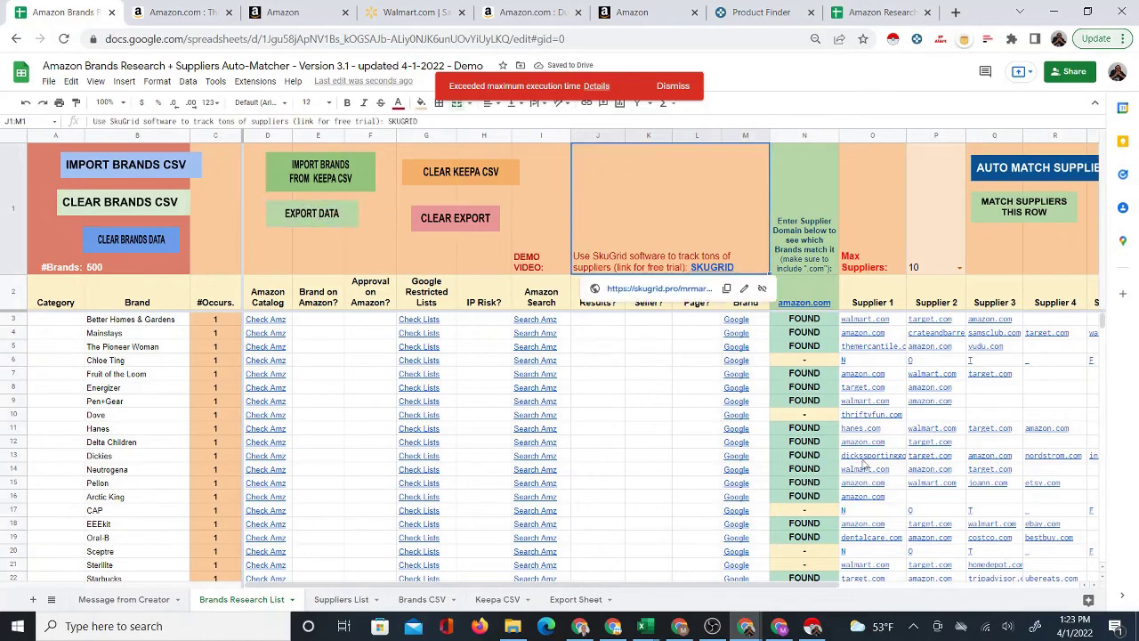
Step: Find the first brand without suppliers, Suave in row 44, and run supplier matching for that row only
scroll(889, 458, down, 3)
scroll(890, 458, down, 7)
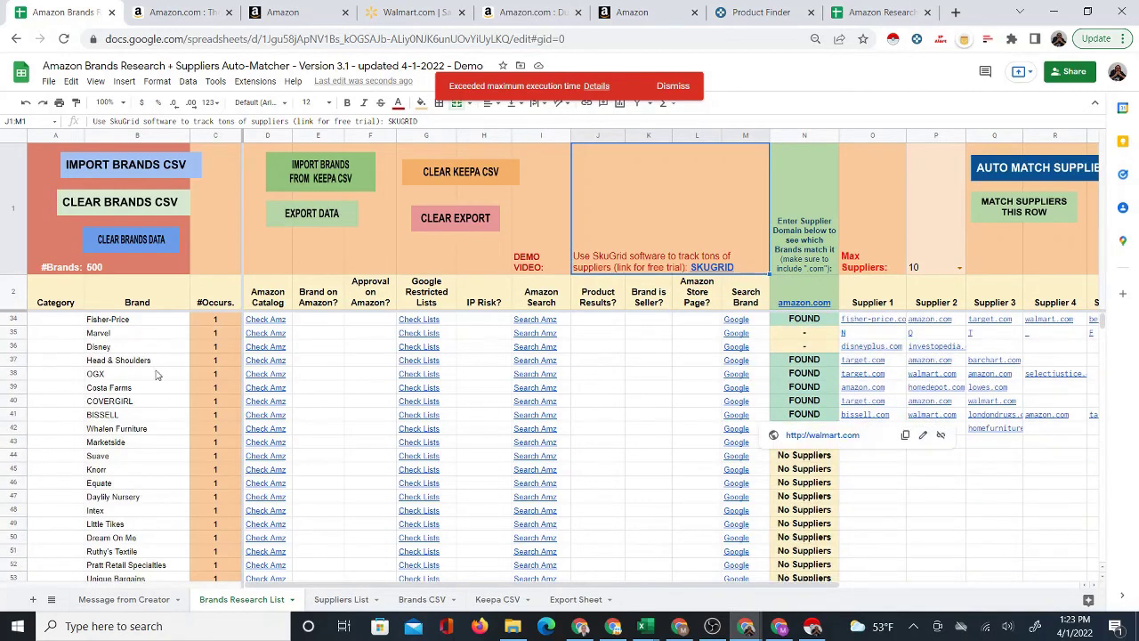
click(1013, 484)
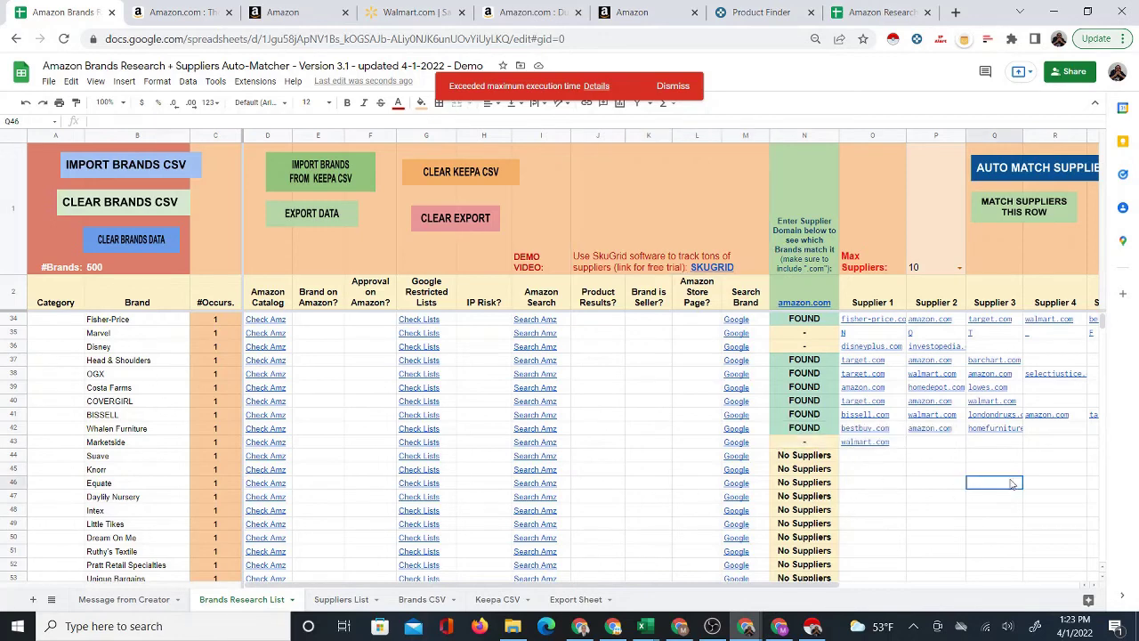
click(884, 456)
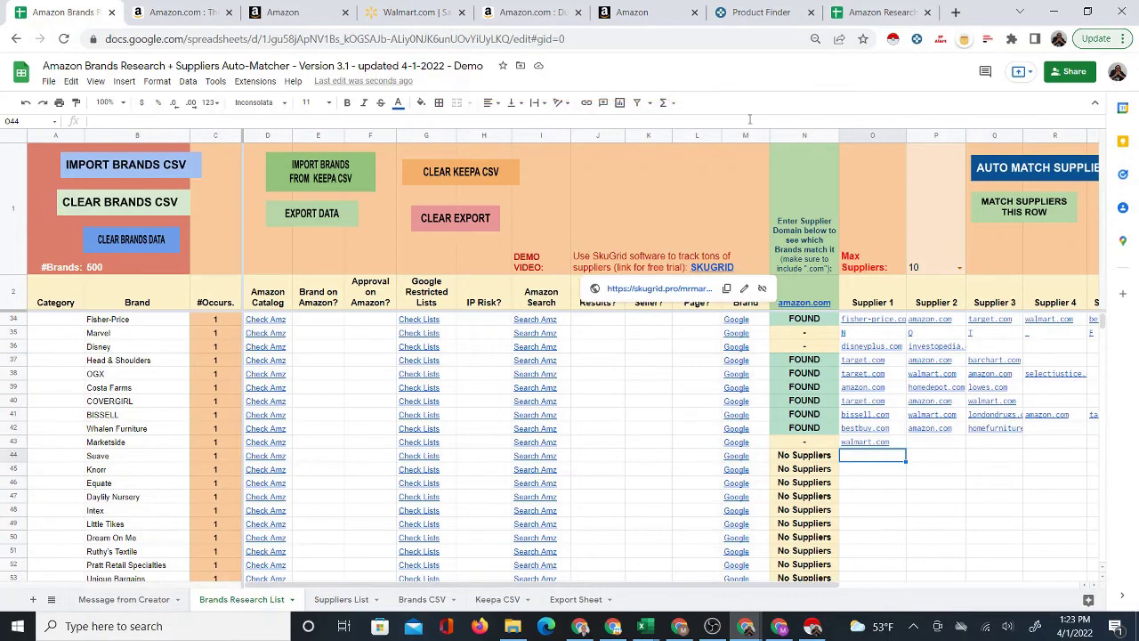
click(1005, 205)
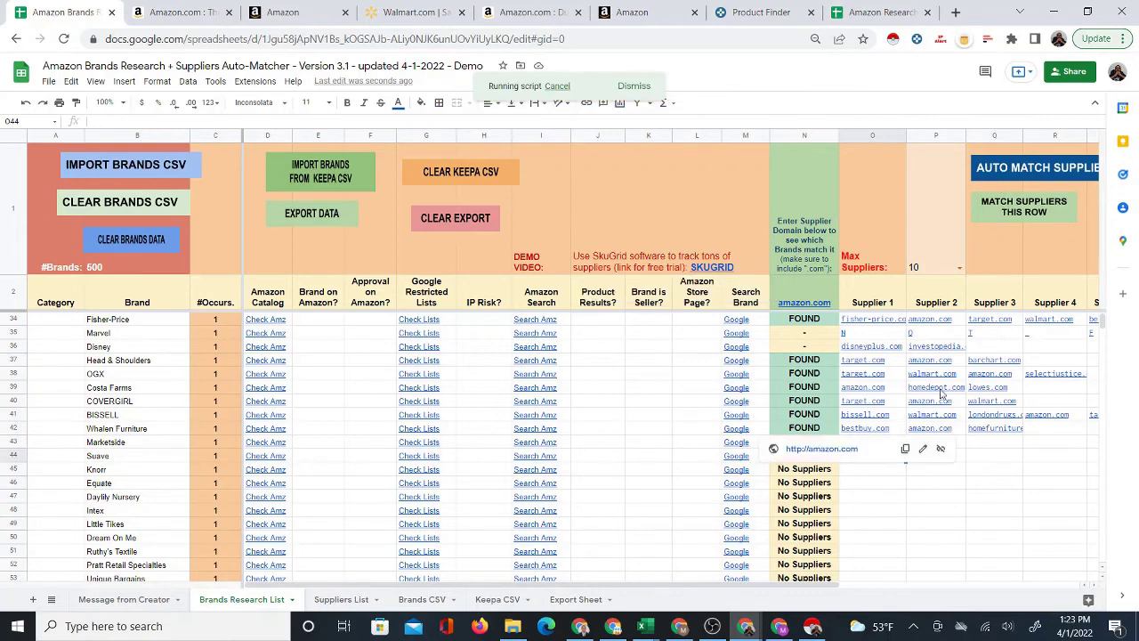
Step: Review the suppliers matched to each brand across all supplier columns, down to the Suave row, and check the Marvel entry
scroll(942, 394, up, 5)
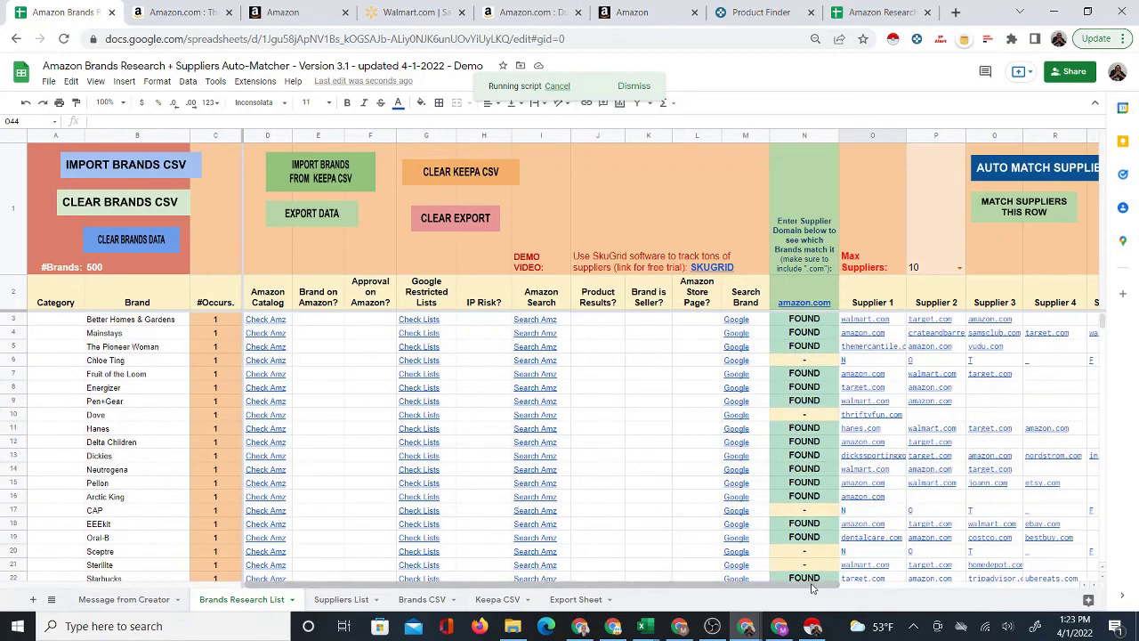
drag(811, 587, 1067, 566)
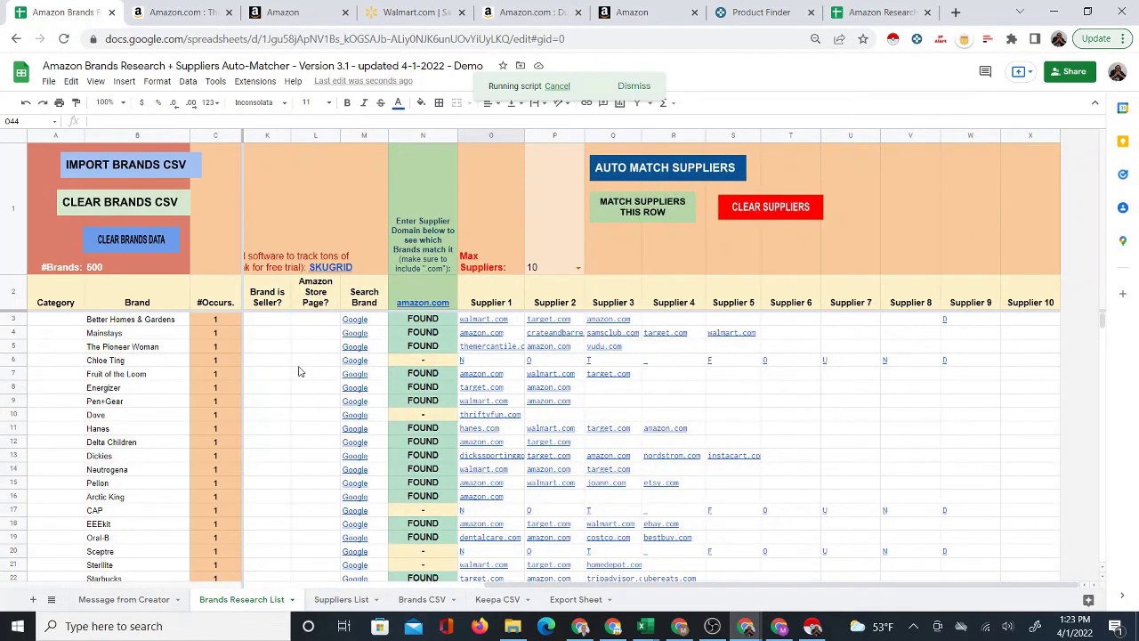
scroll(382, 463, down, 5)
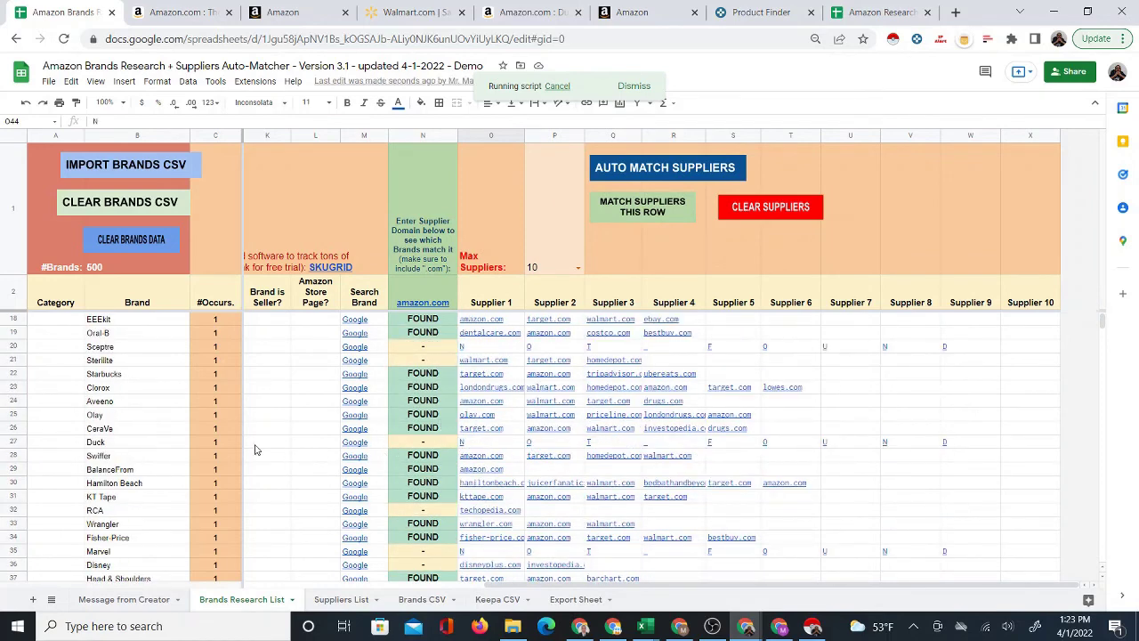
scroll(560, 447, down, 2)
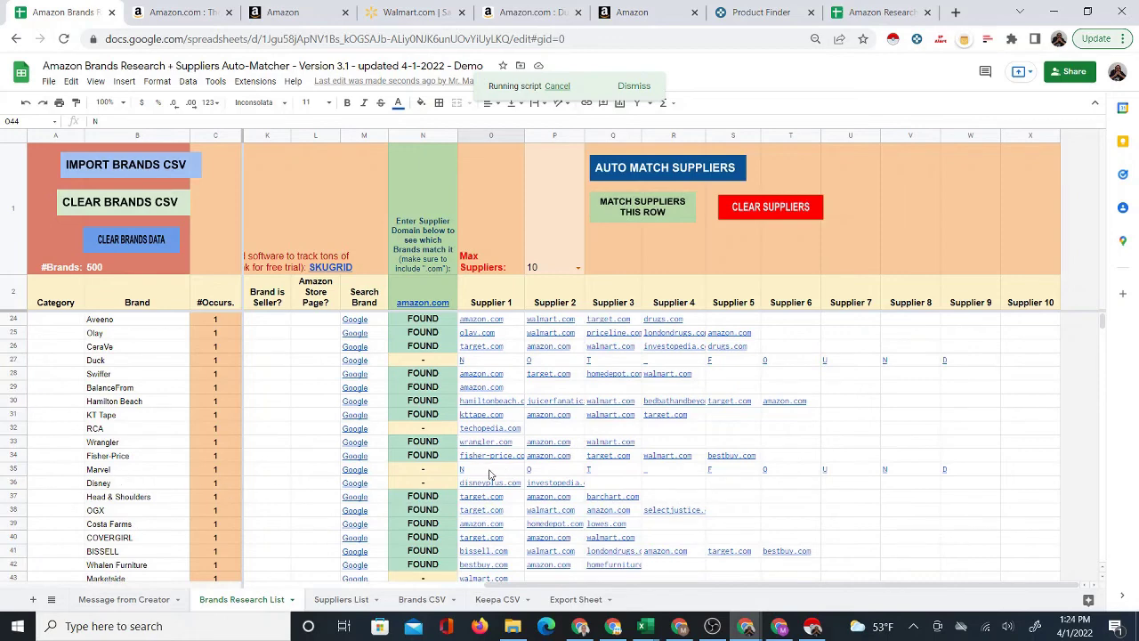
click(272, 472)
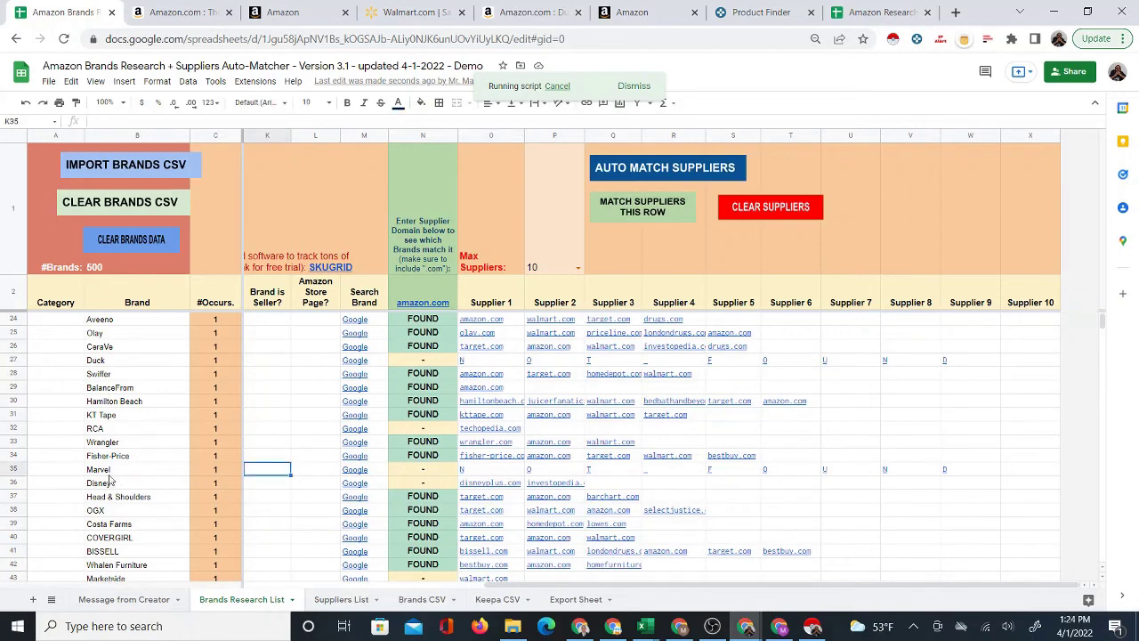
scroll(327, 483, down, 2)
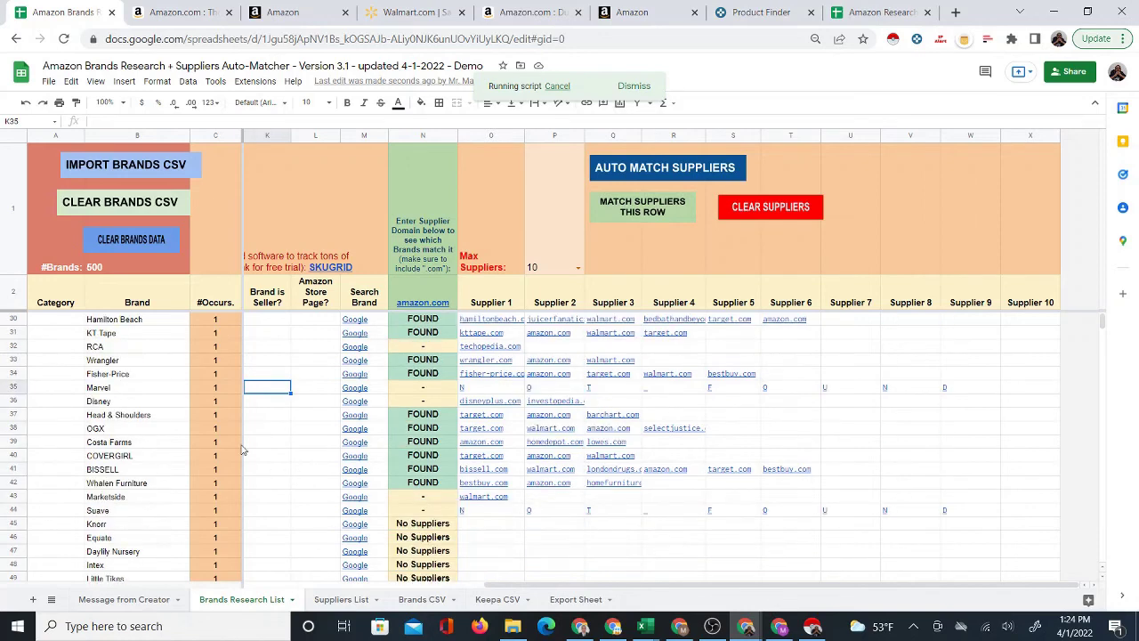
click(110, 390)
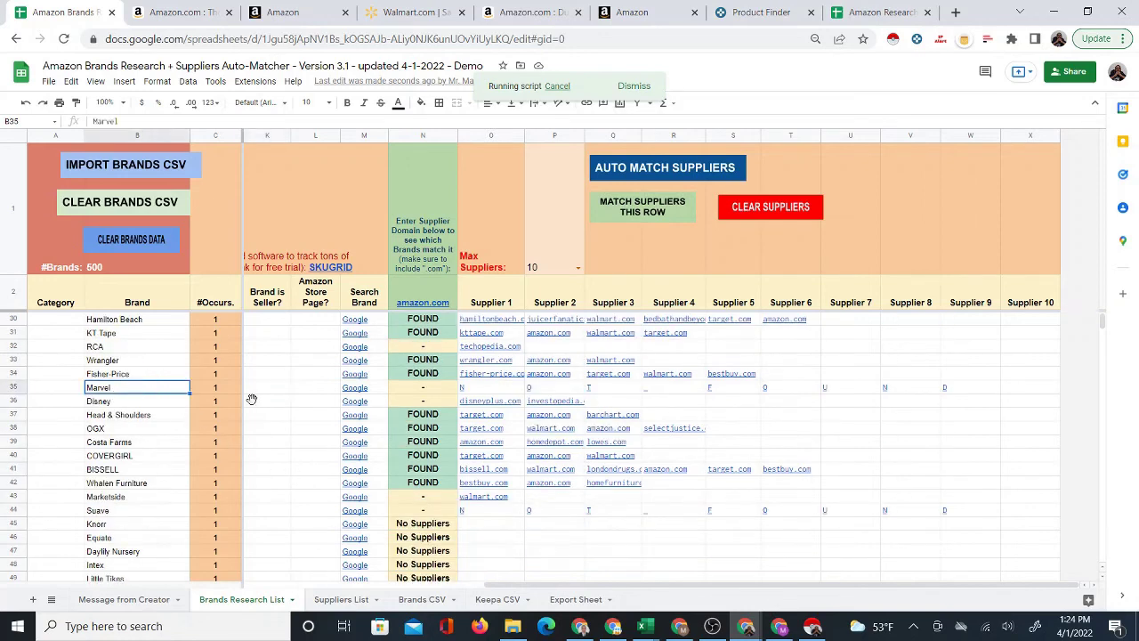
click(314, 392)
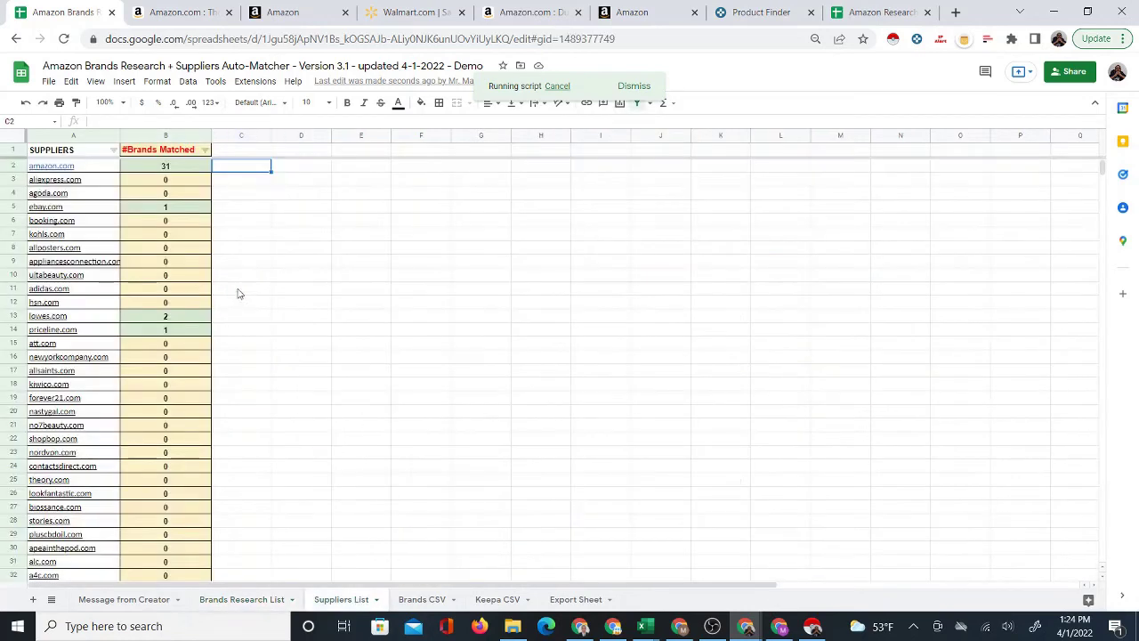
Step: Check the brand match counts on the Suppliers List sheet and review the first brands' supplier columns on the Brands Research List sheet
click(358, 601)
click(239, 601)
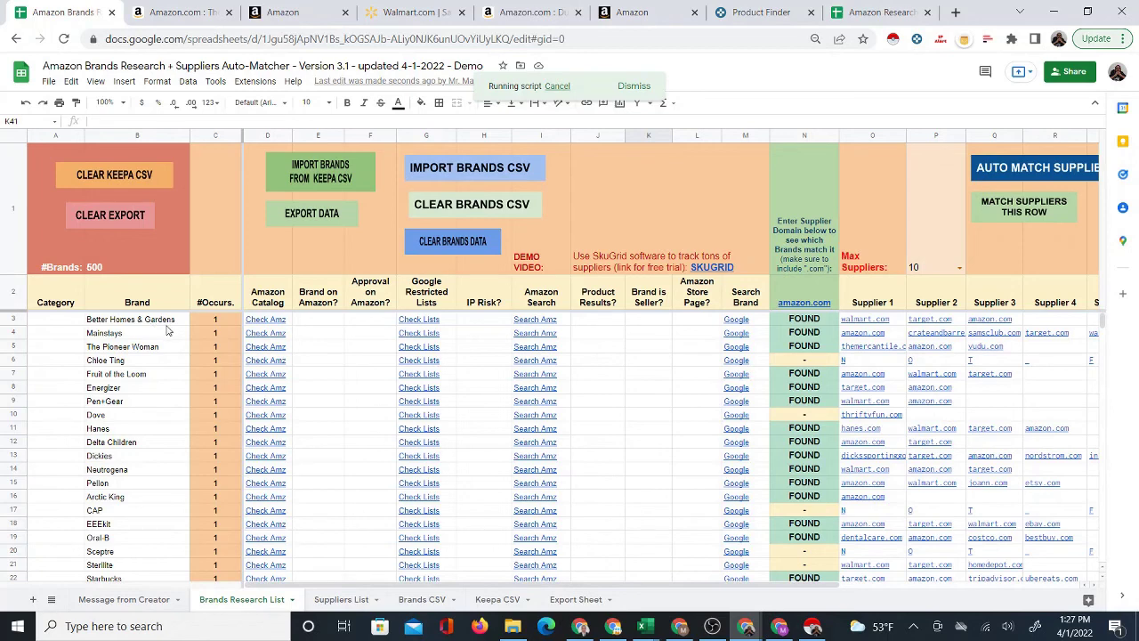
click(306, 324)
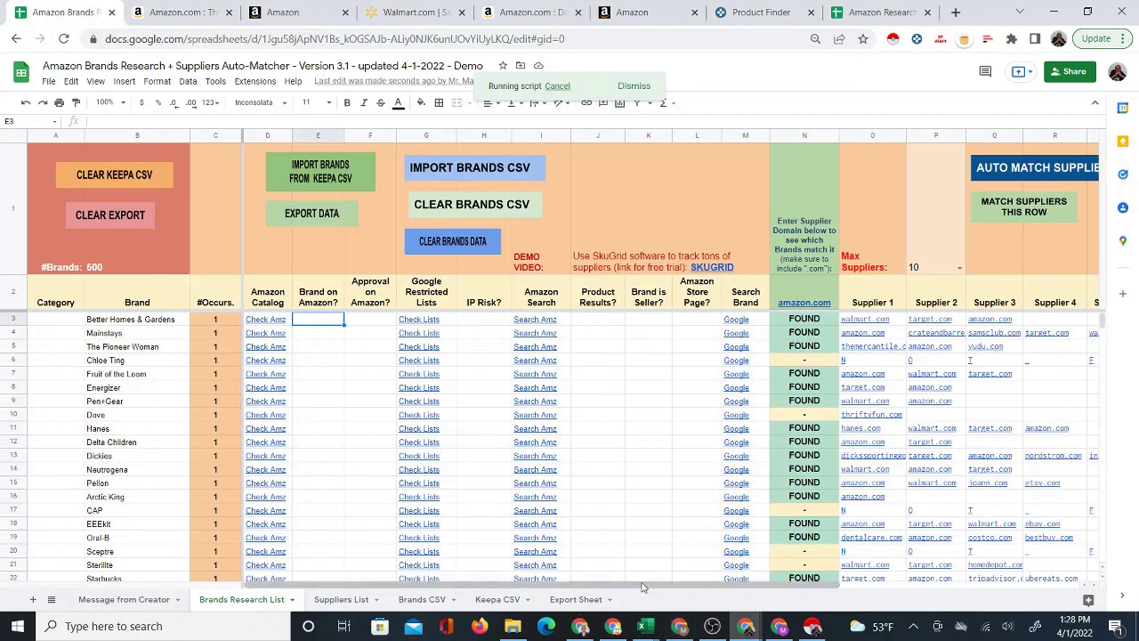
drag(647, 585, 898, 588)
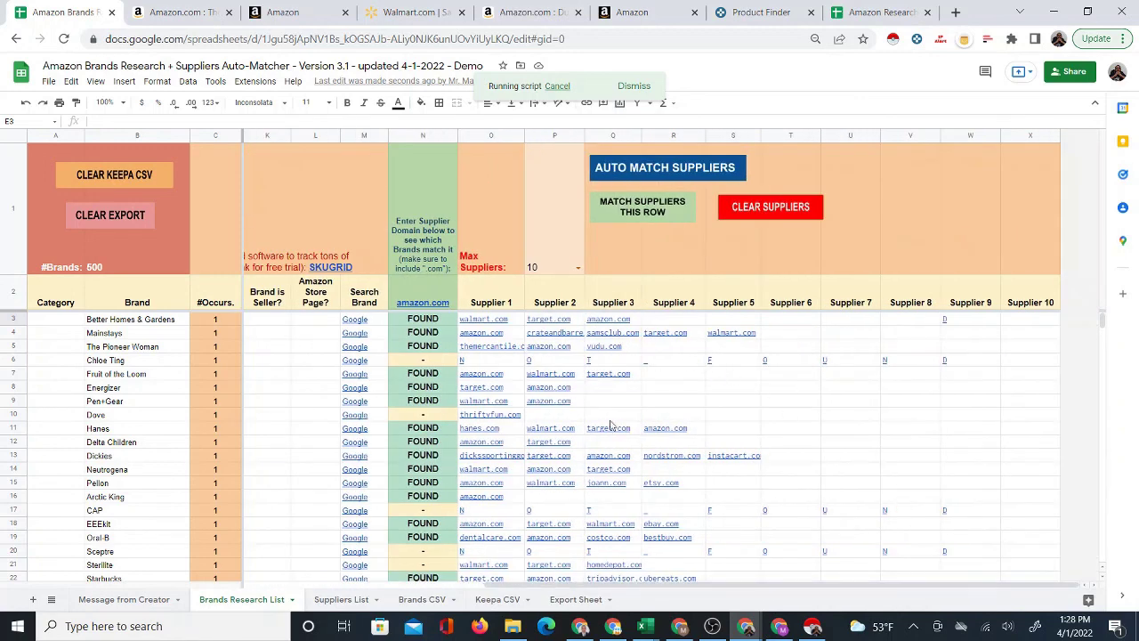
click(261, 325)
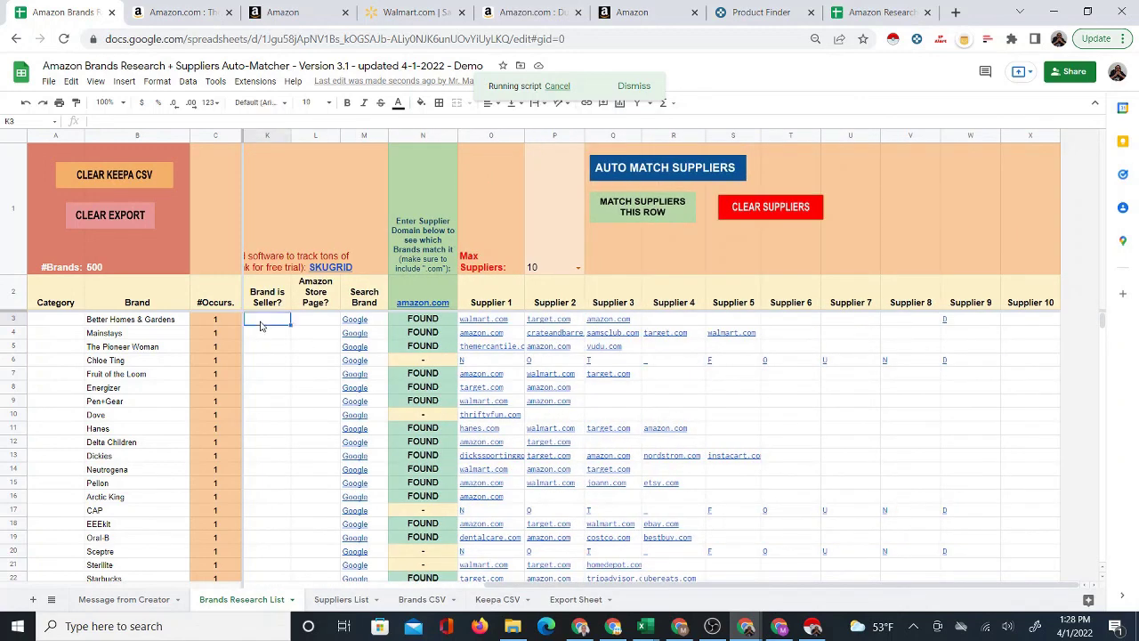